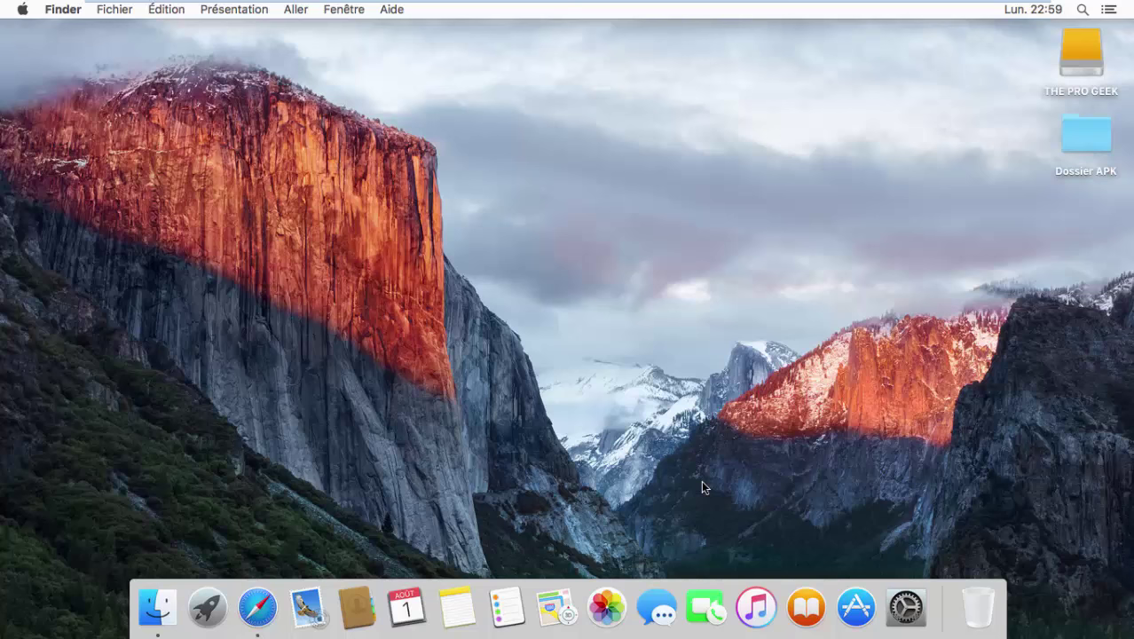
Open the BlueStacks installer disk image from the Dossier APK folder on the desktop.
{"action": "double_click", "coordinate": [1083, 149]}
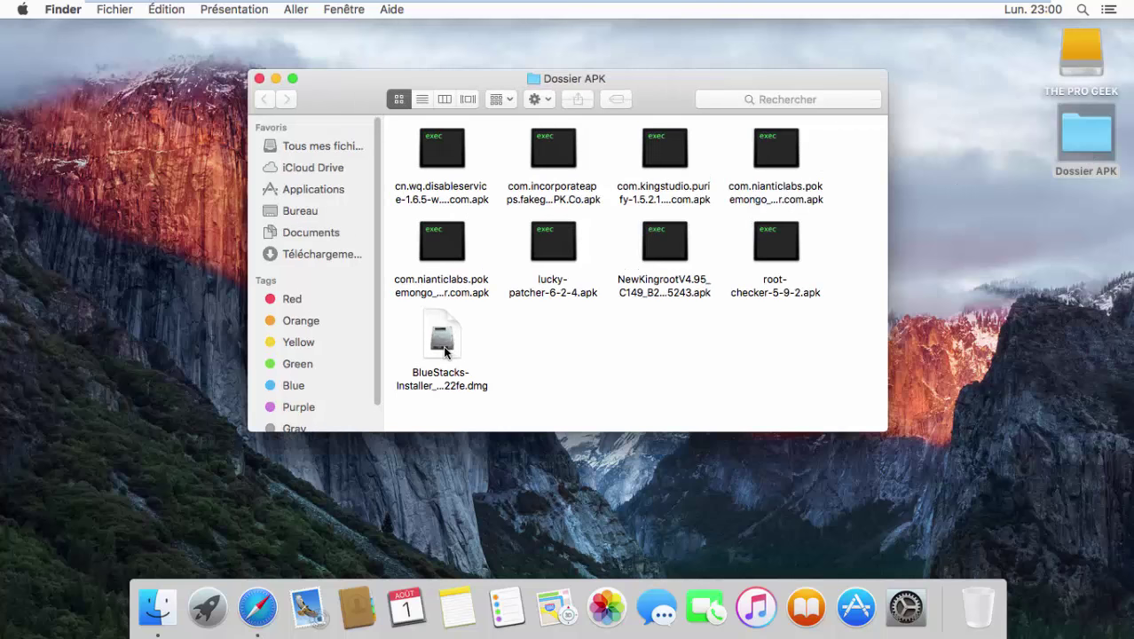
{"action": "left_click", "coordinate": [445, 352]}
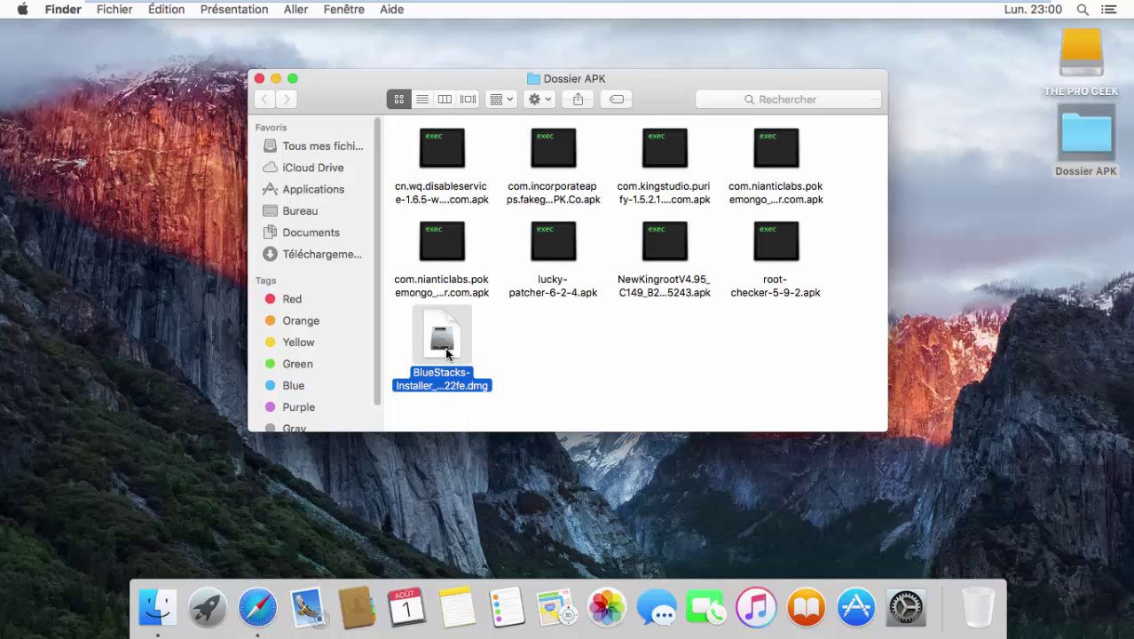
{"action": "double_click", "coordinate": [445, 353]}
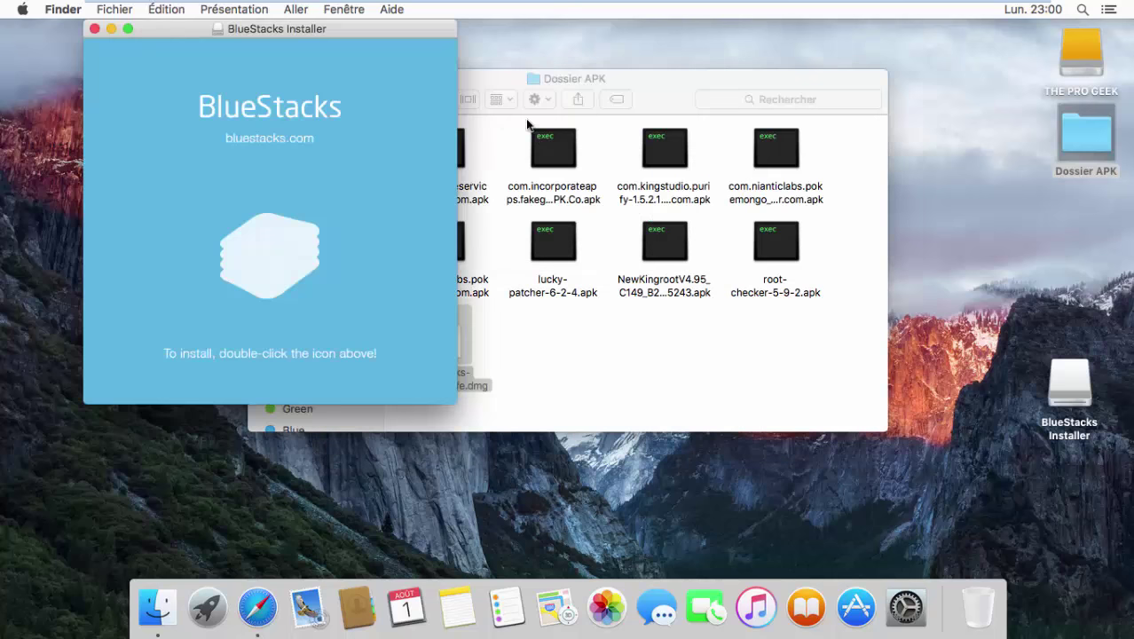
Show the Applications folder beside the BlueStacks Installer window and copy the BlueStacks app into it.
{"action": "left_click", "coordinate": [498, 80]}
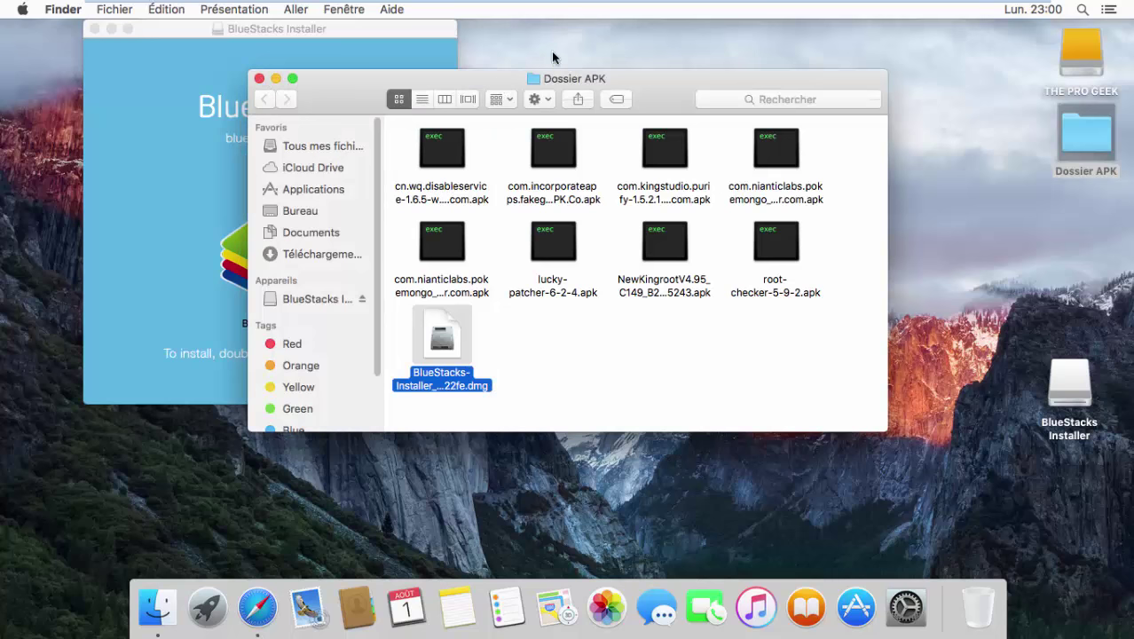
{"action": "left_click_drag", "start_coordinate": [352, 80], "coordinate": [563, 38]}
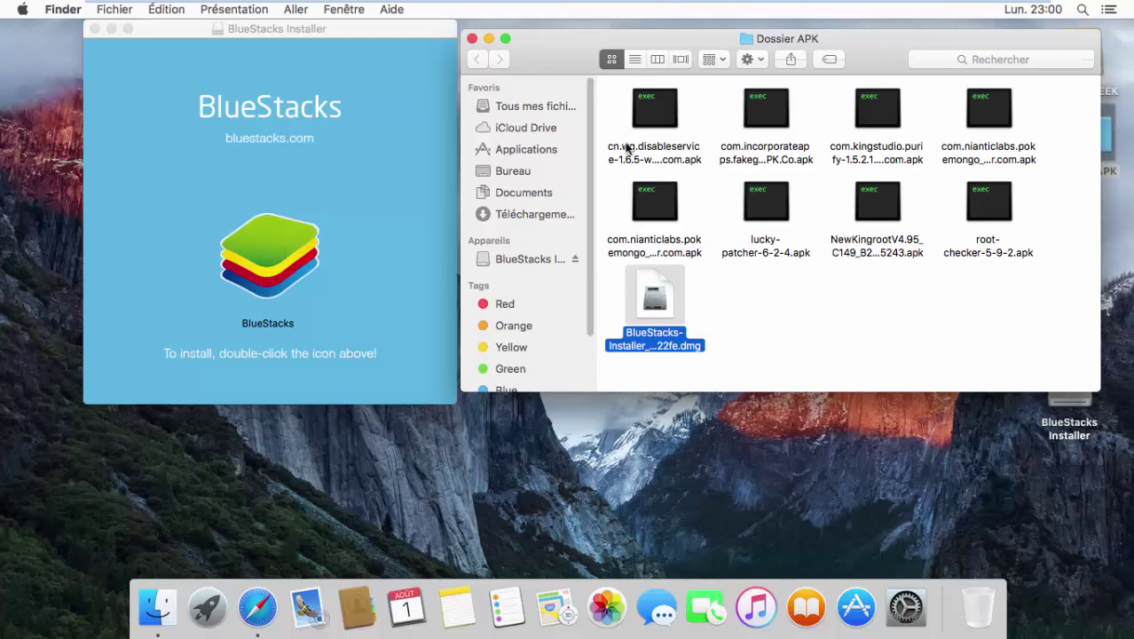
{"action": "left_click", "coordinate": [507, 153]}
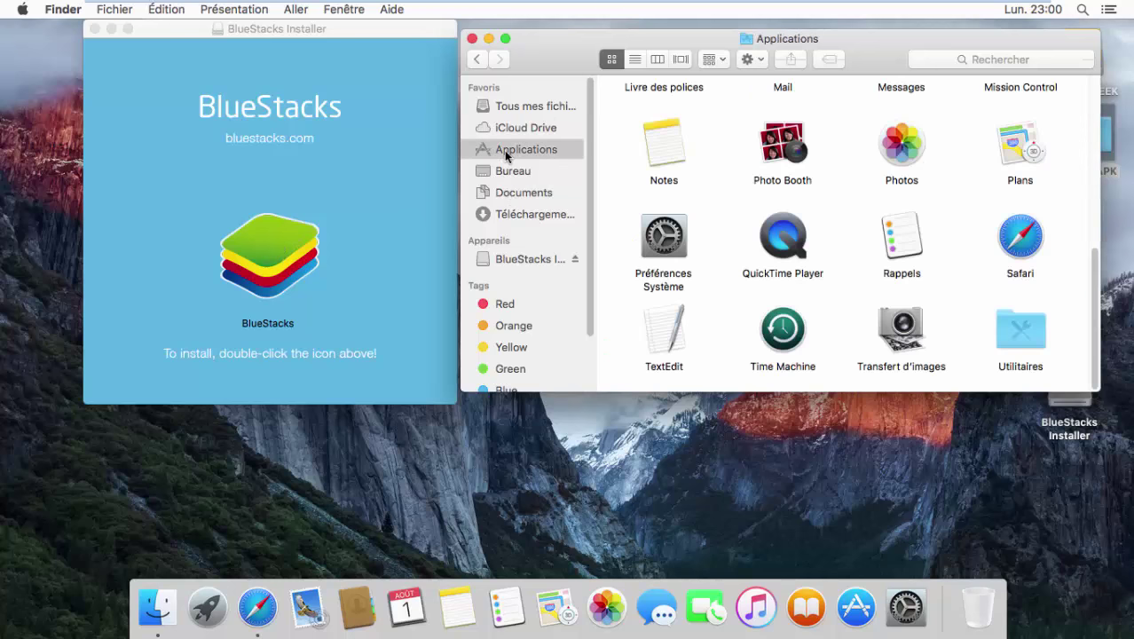
{"action": "left_click", "coordinate": [297, 10]}
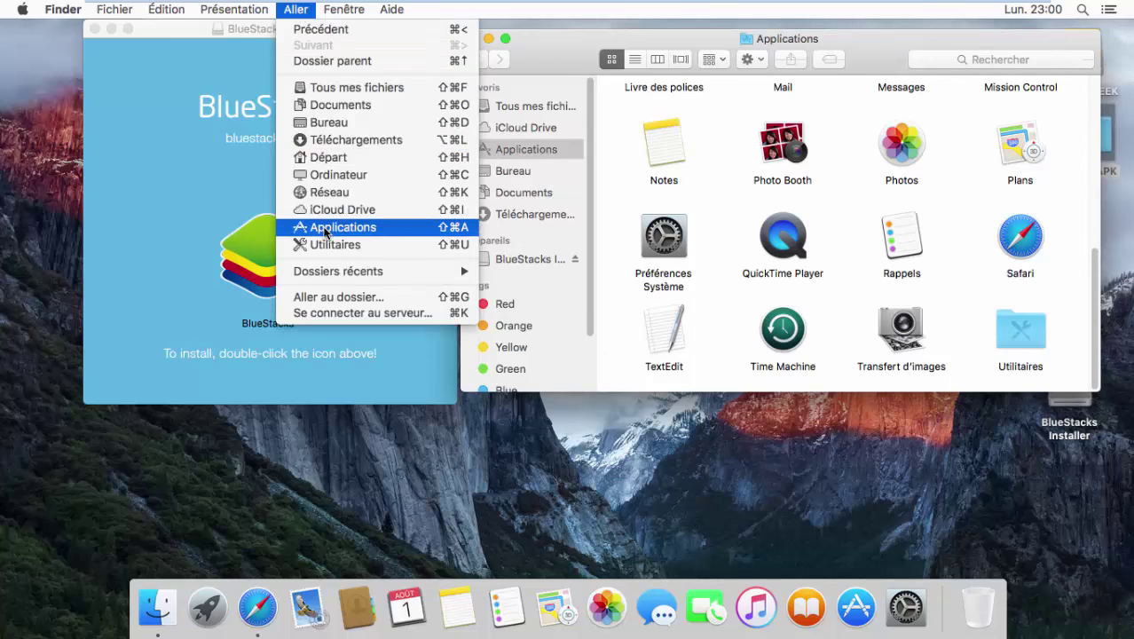
{"action": "left_click", "coordinate": [541, 44]}
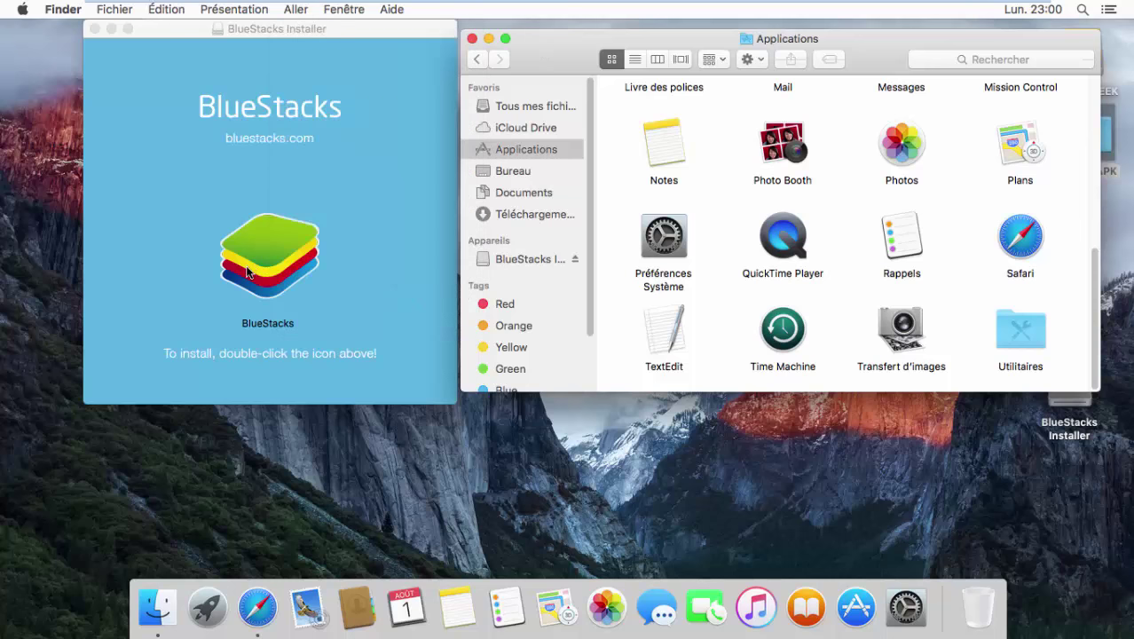
{"action": "left_click_drag", "start_coordinate": [248, 272], "coordinate": [723, 211]}
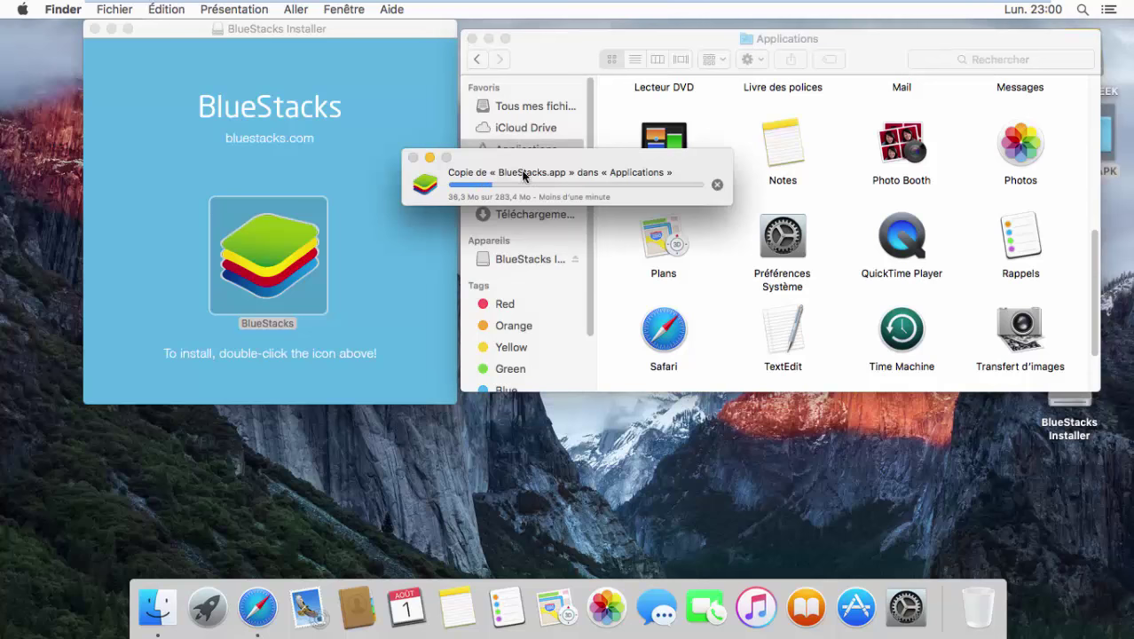
Close the BlueStacks Installer window and eject the BlueStacks Installer disk once the app is in Applications.
{"action": "left_click", "coordinate": [94, 29]}
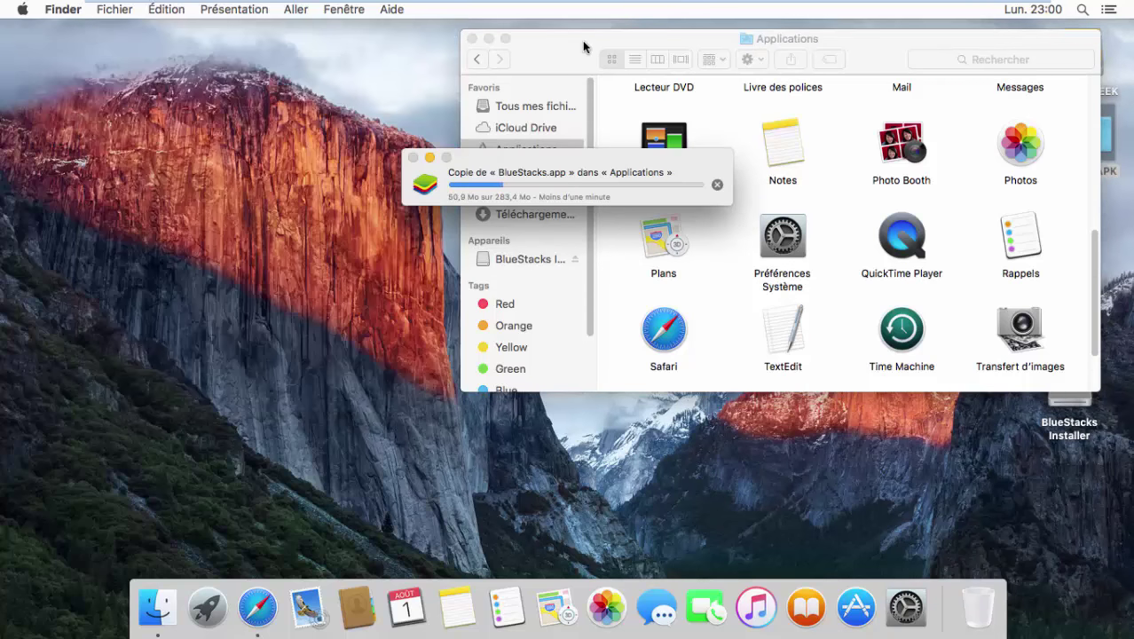
{"action": "left_click_drag", "start_coordinate": [581, 46], "coordinate": [367, 202]}
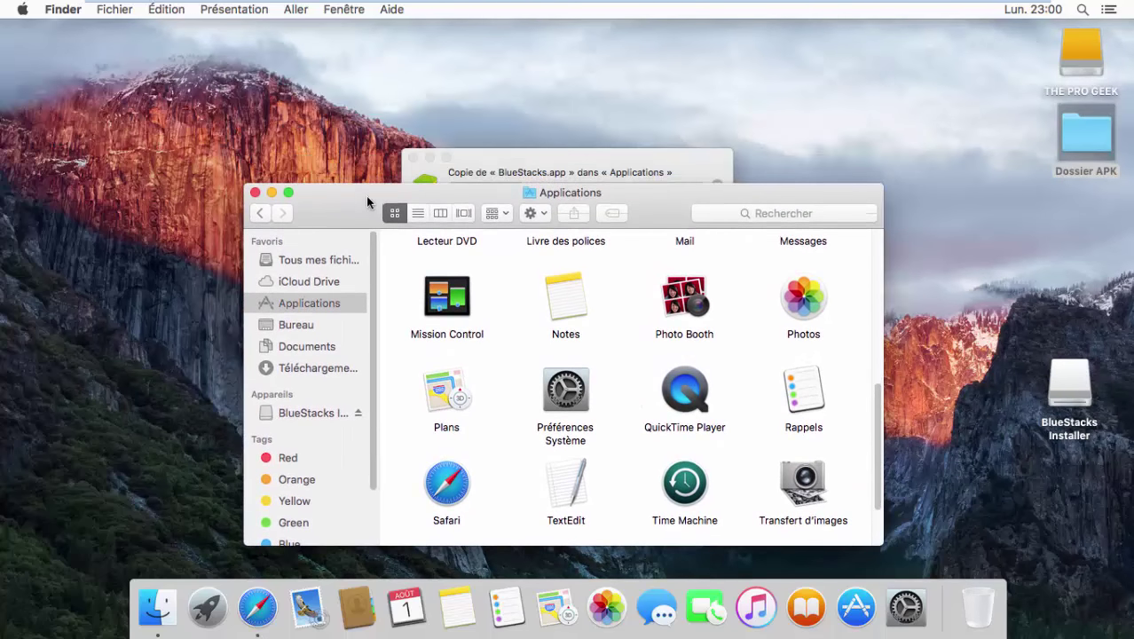
{"action": "left_click", "coordinate": [492, 169]}
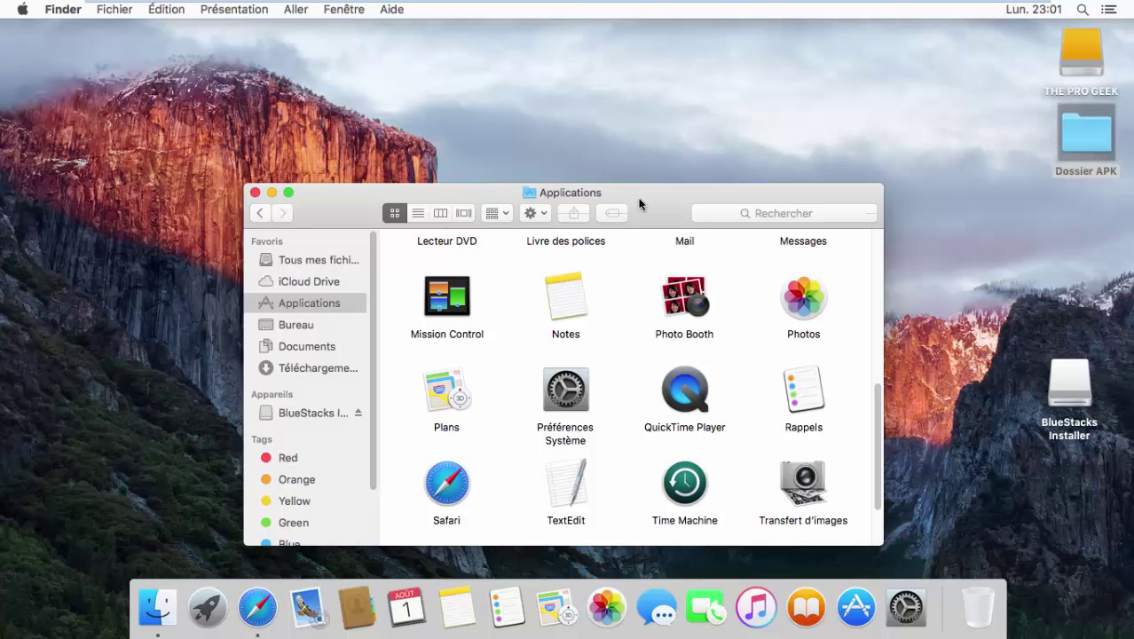
{"action": "left_click_drag", "start_coordinate": [638, 192], "coordinate": [639, 127]}
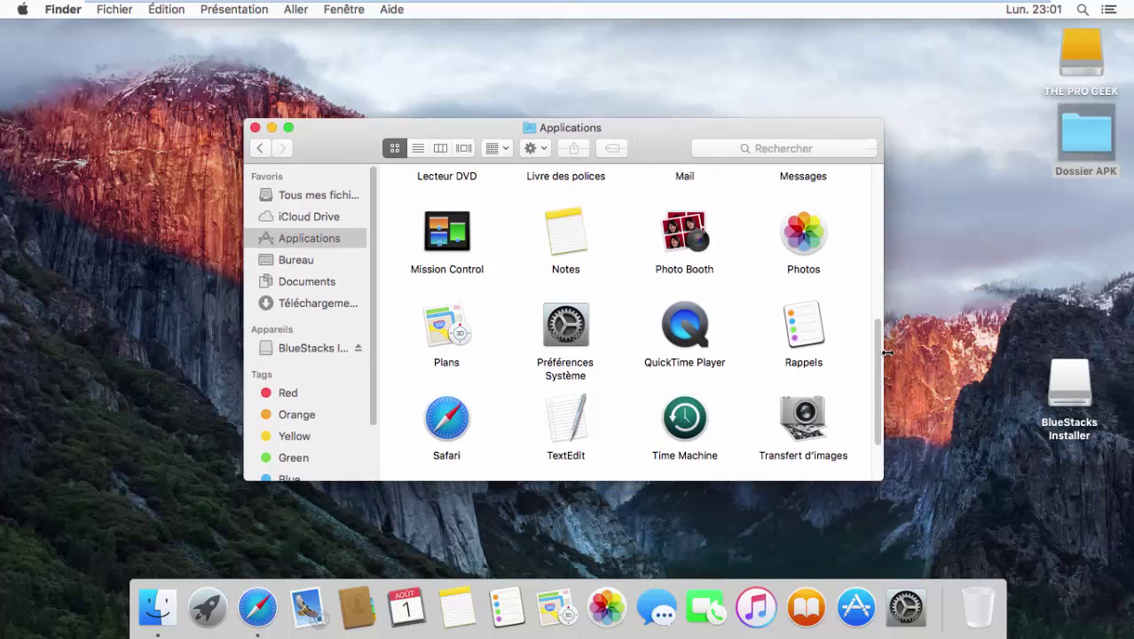
{"action": "left_click_drag", "start_coordinate": [876, 359], "coordinate": [875, 200]}
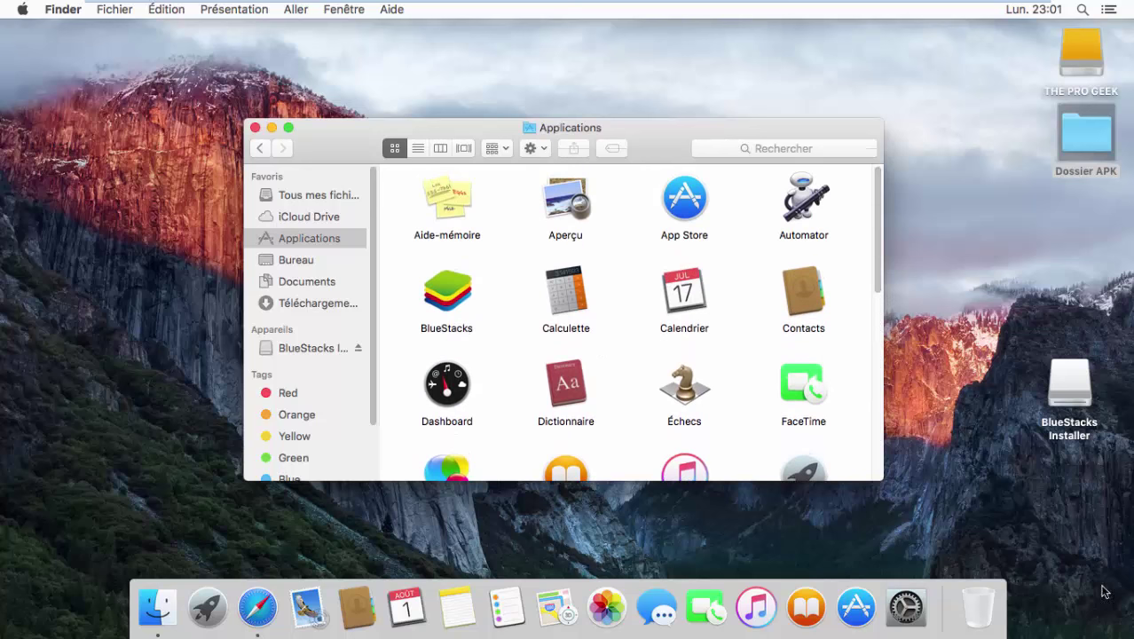
{"action": "right_click", "coordinate": [1062, 377]}
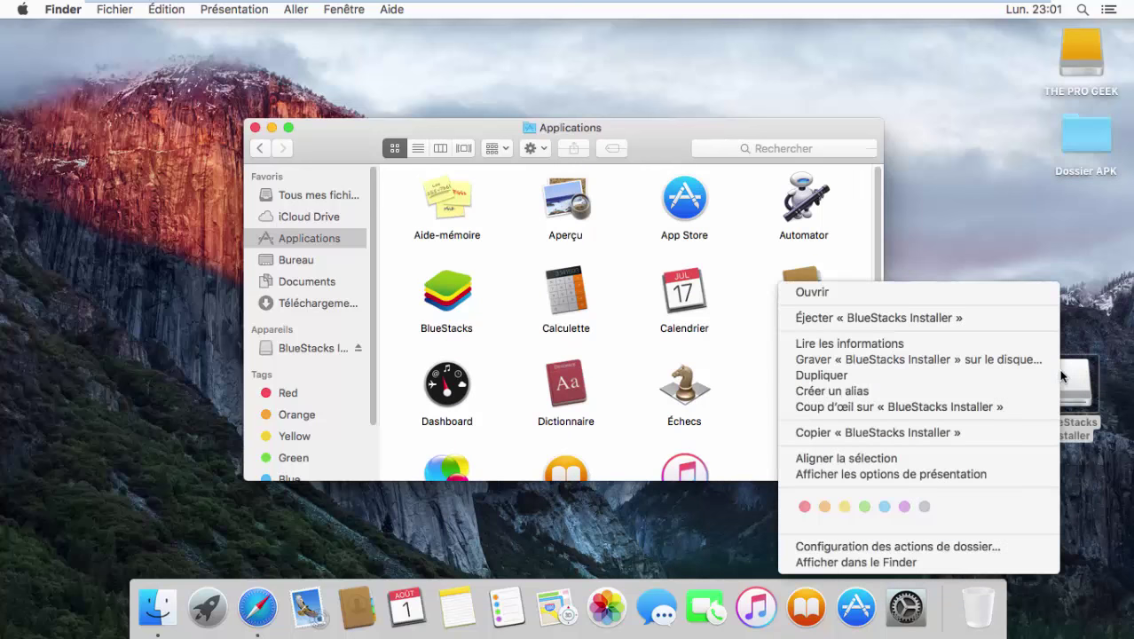
{"action": "left_click", "coordinate": [957, 316]}
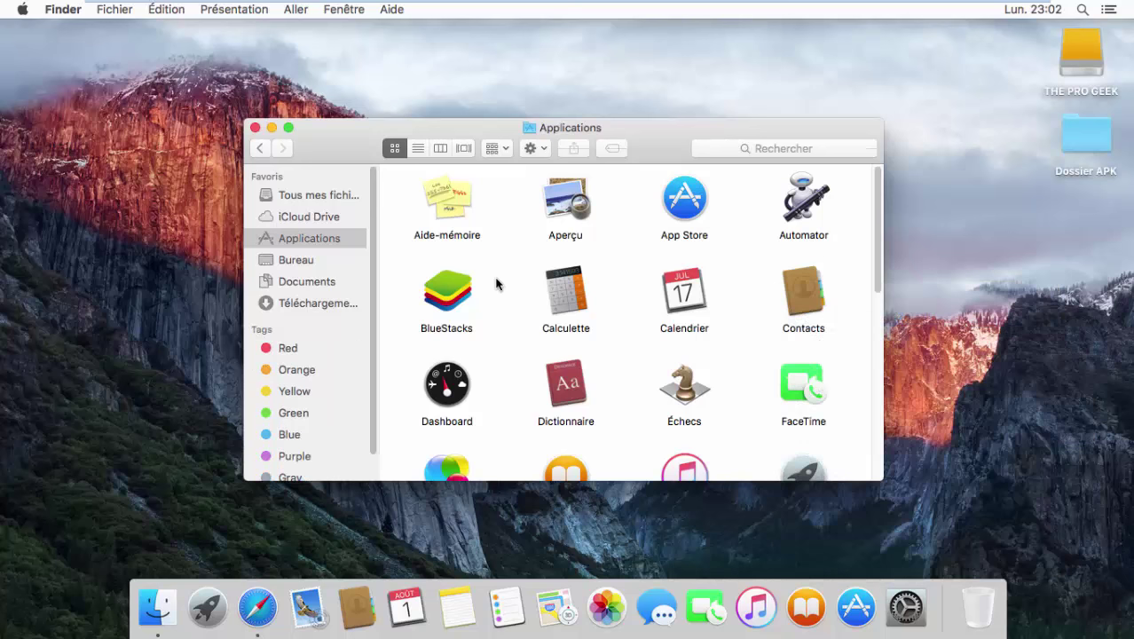
Launch BlueStacks from the Applications folder, close the folder window and allow the downloaded app to open.
{"action": "double_click", "coordinate": [449, 293]}
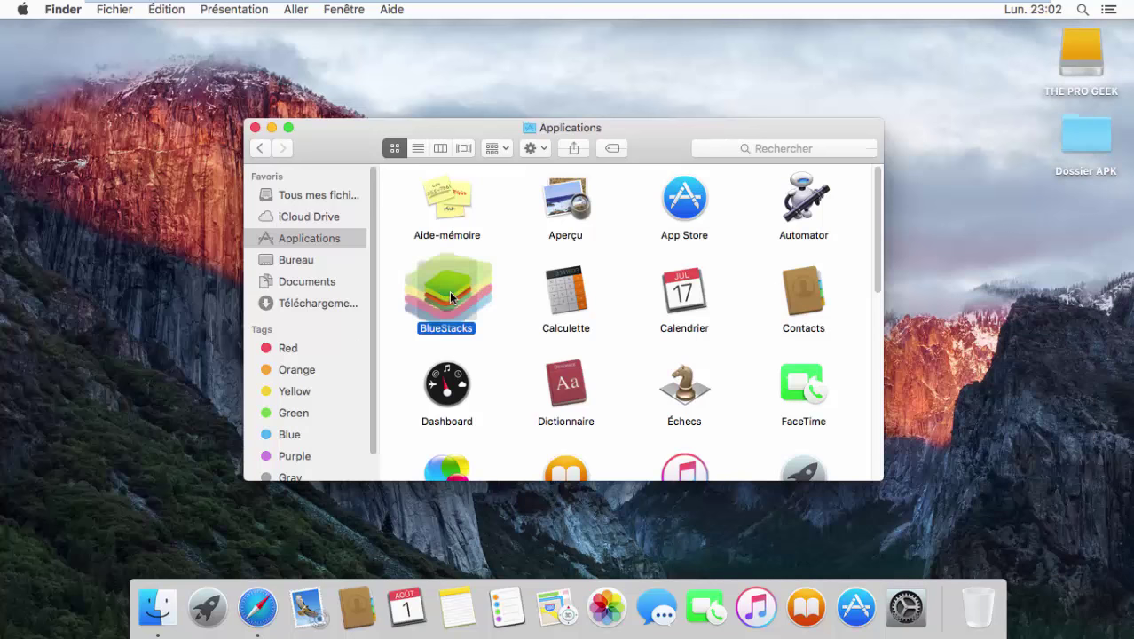
{"action": "left_click", "coordinate": [254, 128]}
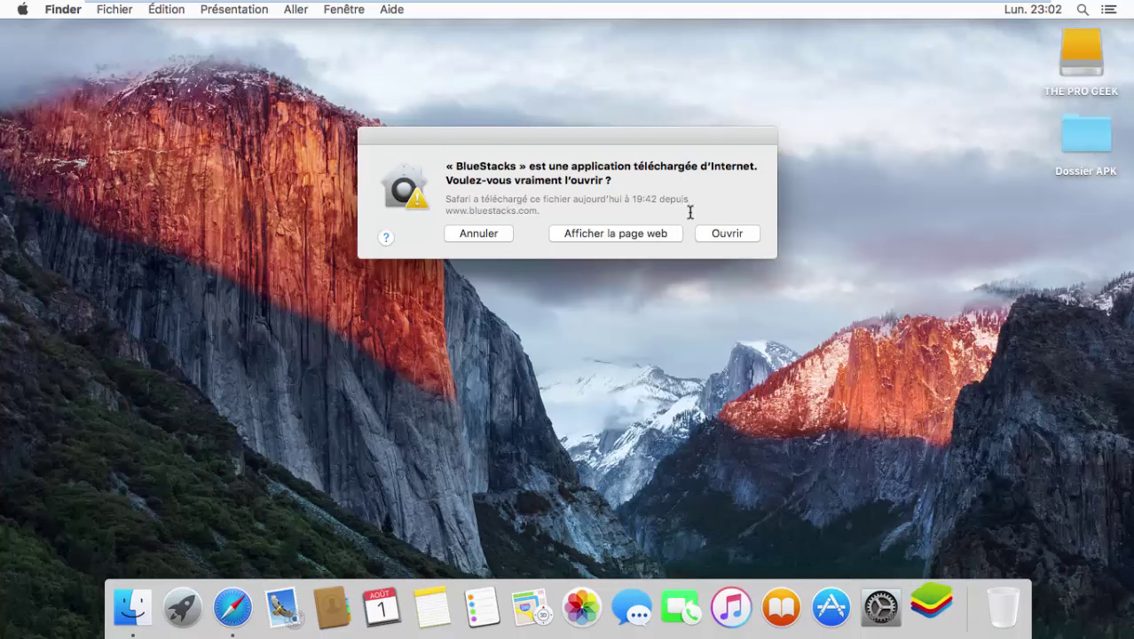
{"action": "left_click", "coordinate": [712, 234]}
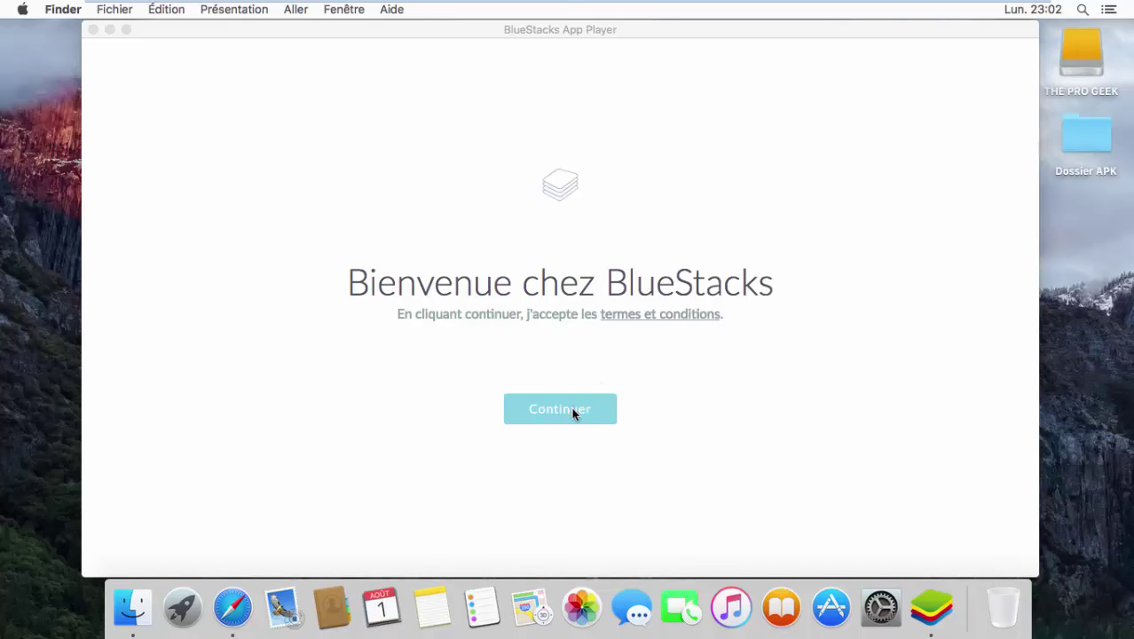
Accept the BlueStacks terms and install it with App Store access and application communications enabled, authorizing with the account password.
{"action": "left_click", "coordinate": [570, 408]}
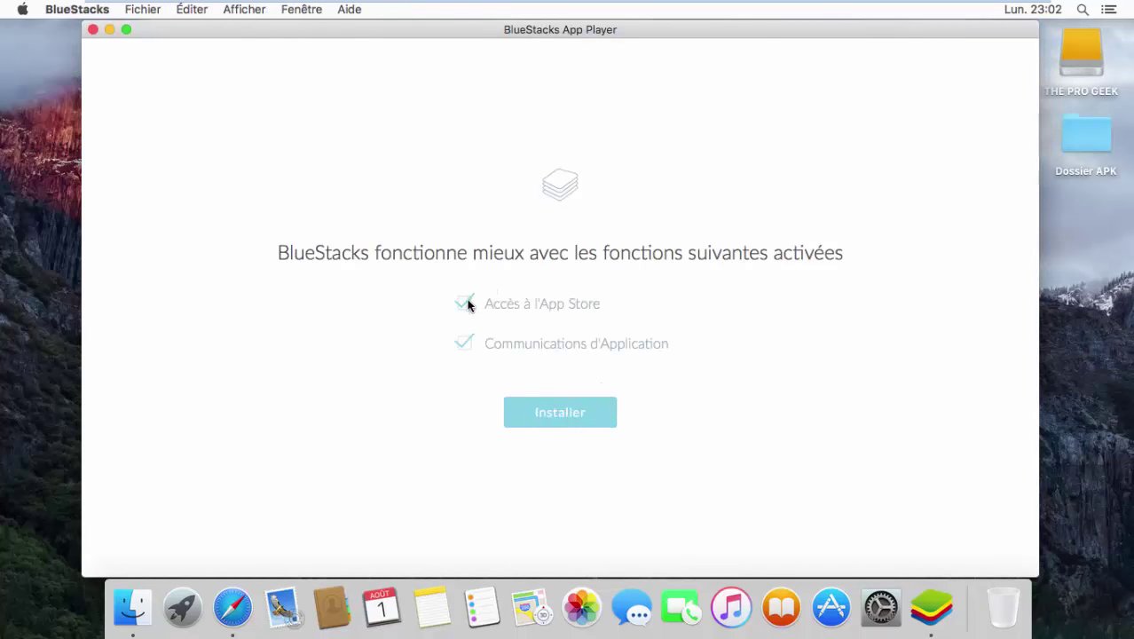
{"action": "left_click", "coordinate": [463, 304]}
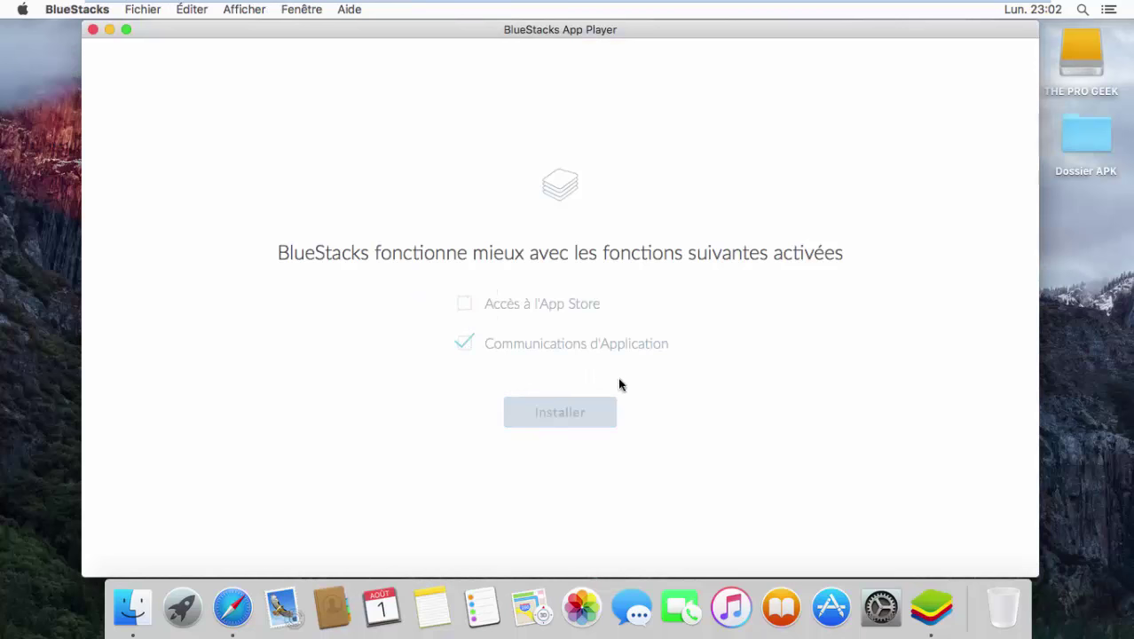
{"action": "left_click", "coordinate": [462, 303]}
{"action": "left_click", "coordinate": [557, 413]}
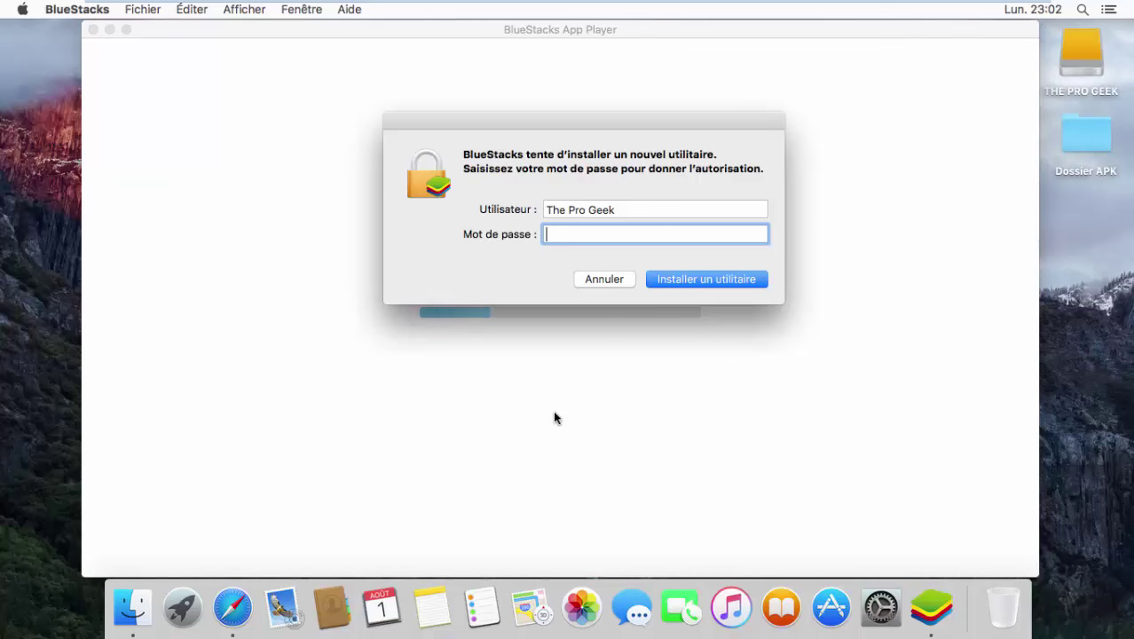
{"action": "type", "text": "******"}
{"action": "key", "text": "Return"}
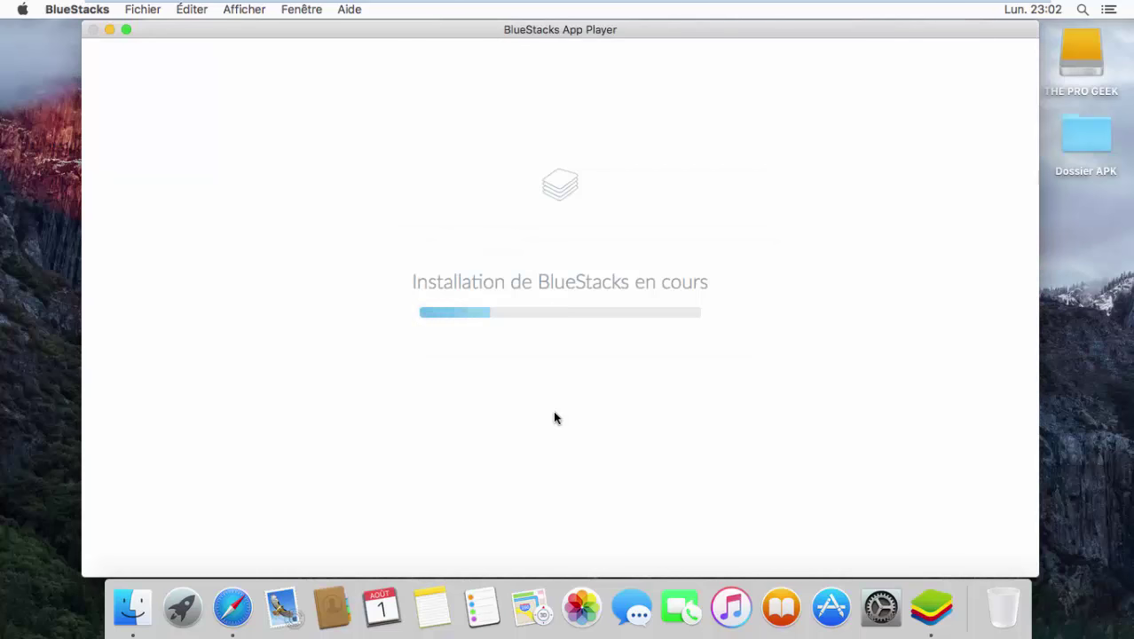
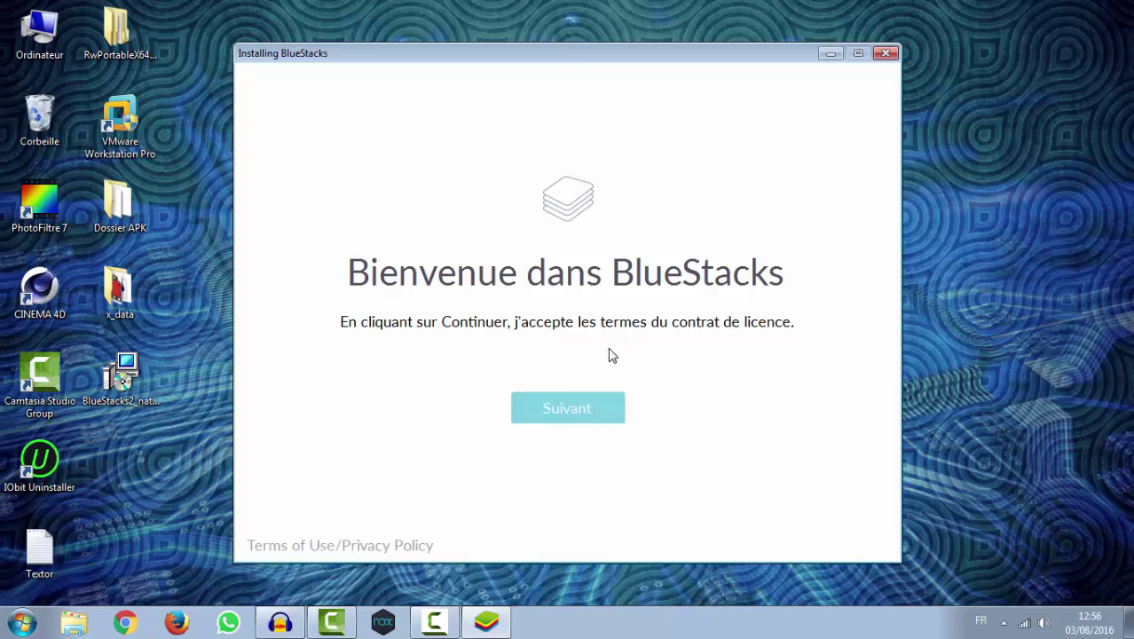
Install BlueStacks on the Windows computer with its data in C:\ProgramData and start it on completion.
{"action": "left_click", "coordinate": [573, 400]}
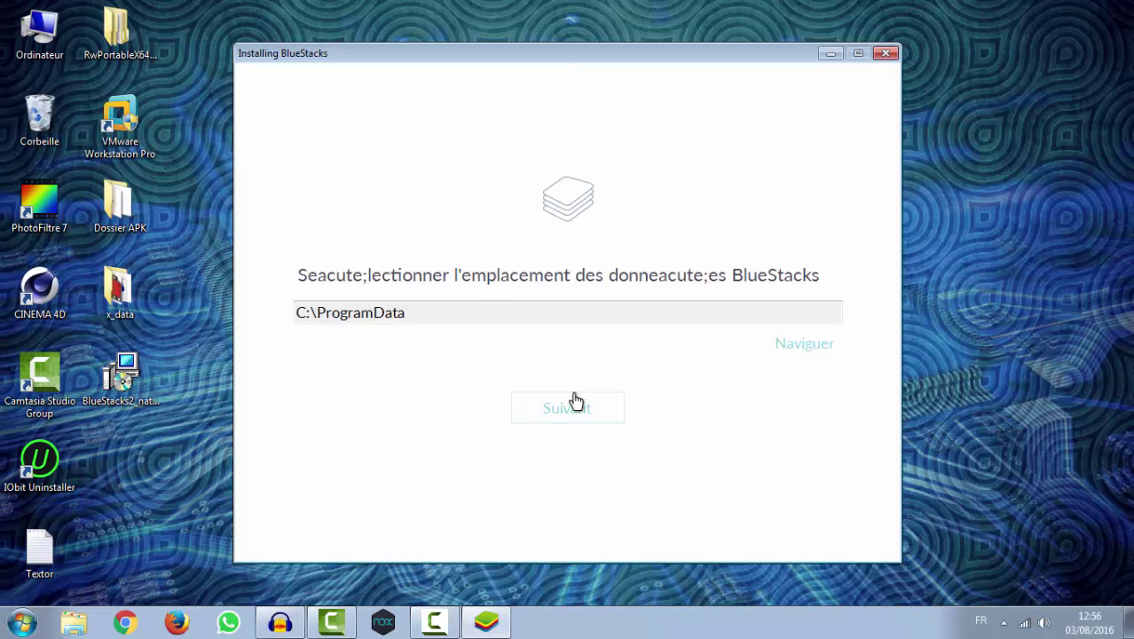
{"action": "left_click", "coordinate": [552, 406]}
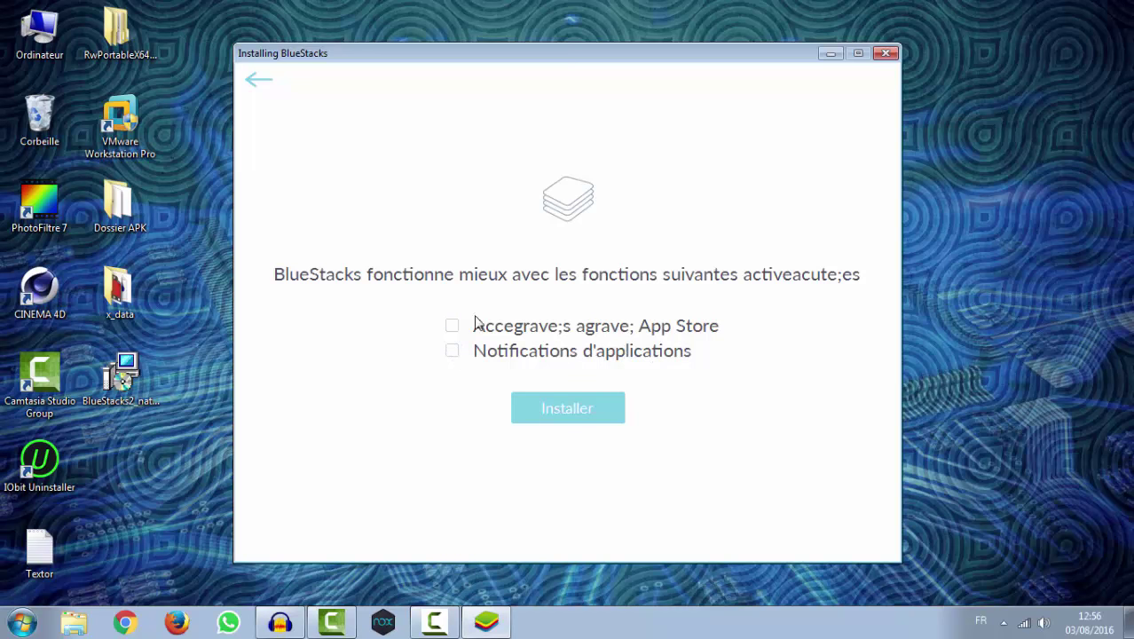
{"action": "left_click", "coordinate": [521, 410]}
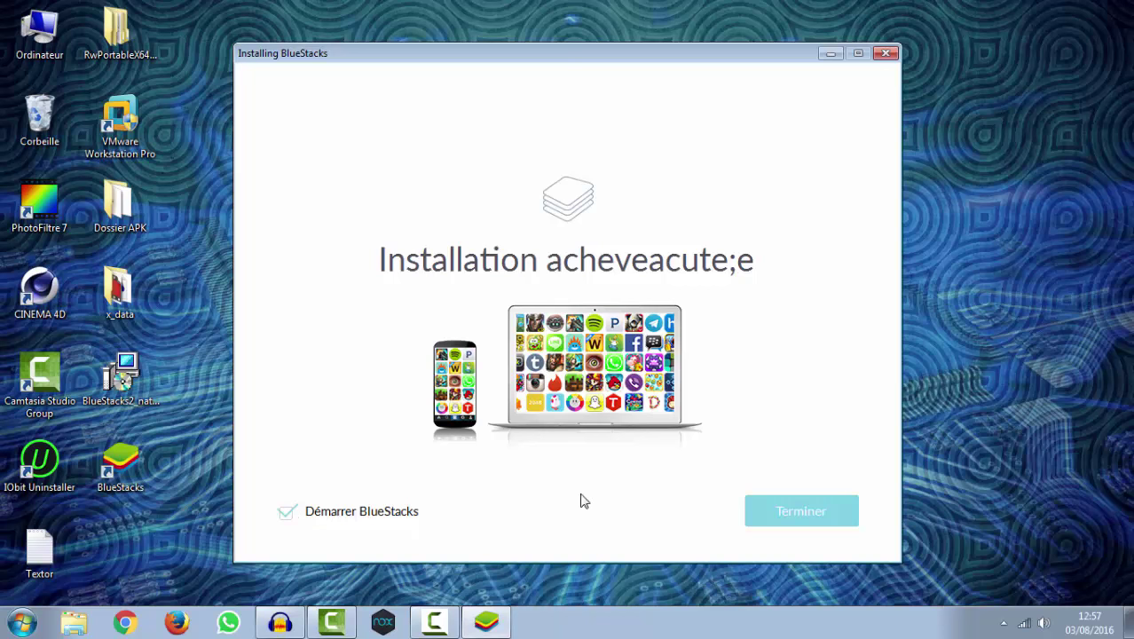
{"action": "left_click", "coordinate": [768, 518]}
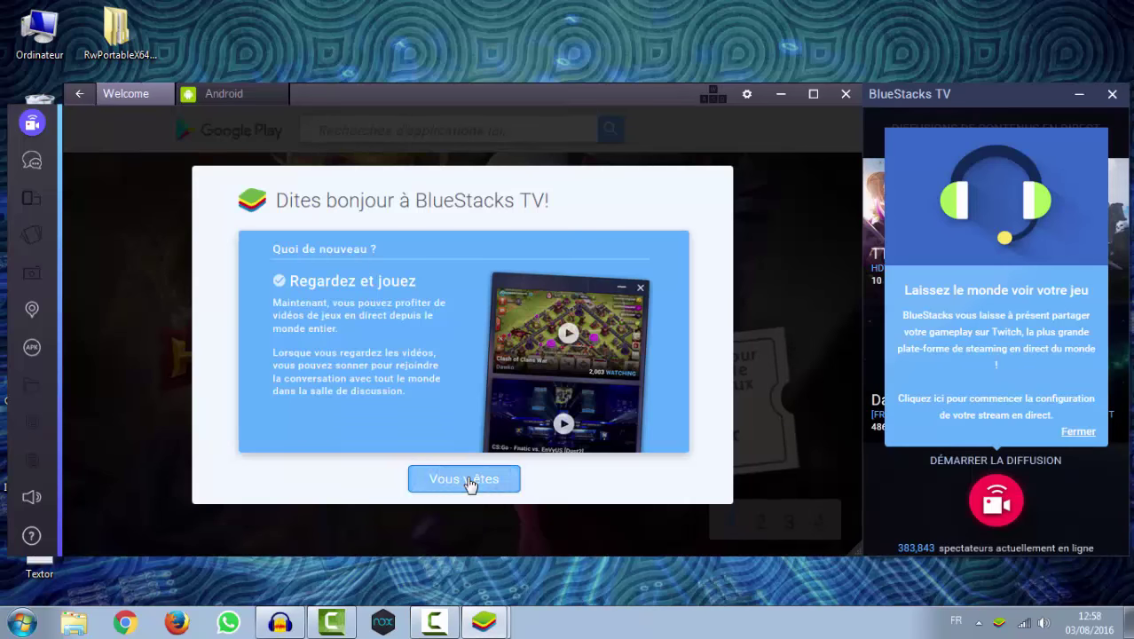
Dismiss the BlueStacks TV introduction and window, and show the full list of Android applications.
{"action": "left_click", "coordinate": [467, 479]}
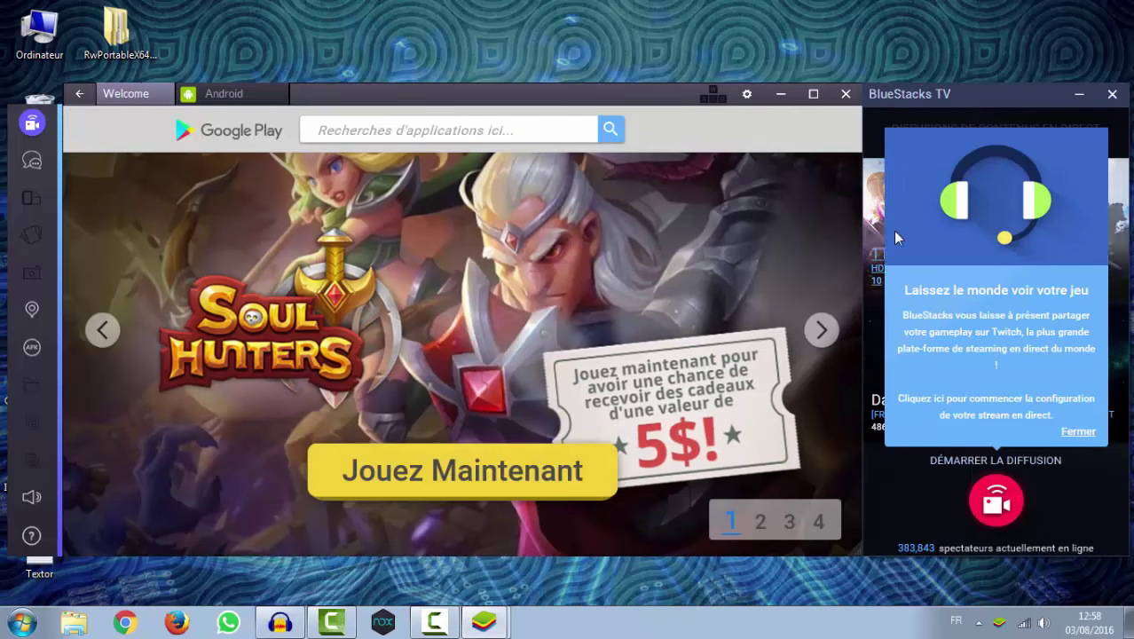
{"action": "left_click", "coordinate": [1110, 94]}
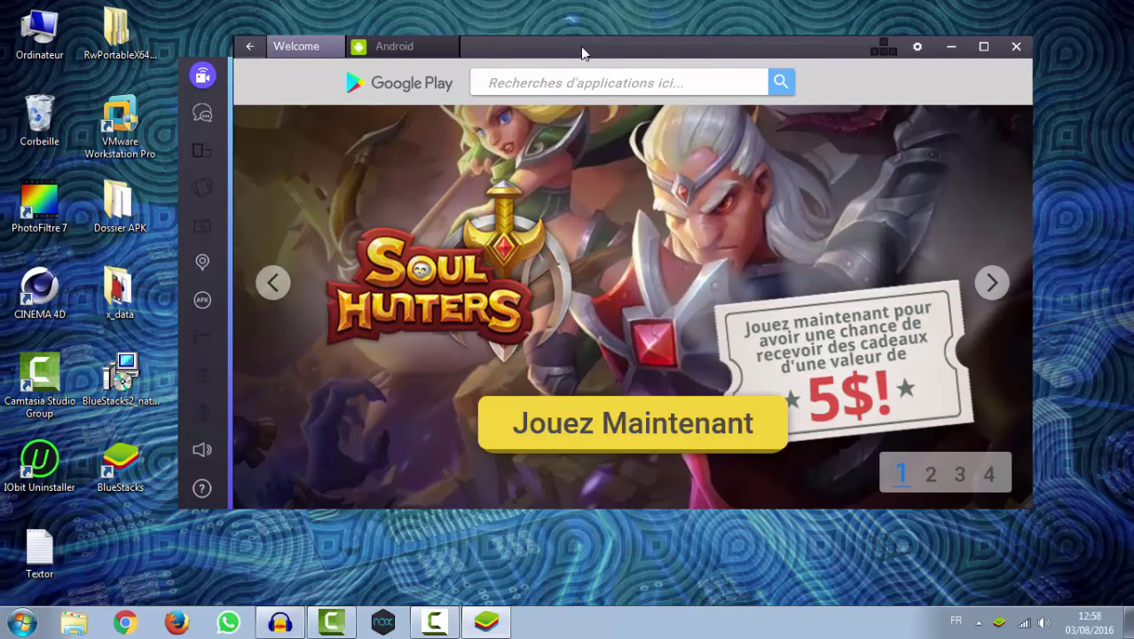
{"action": "left_click", "coordinate": [379, 49]}
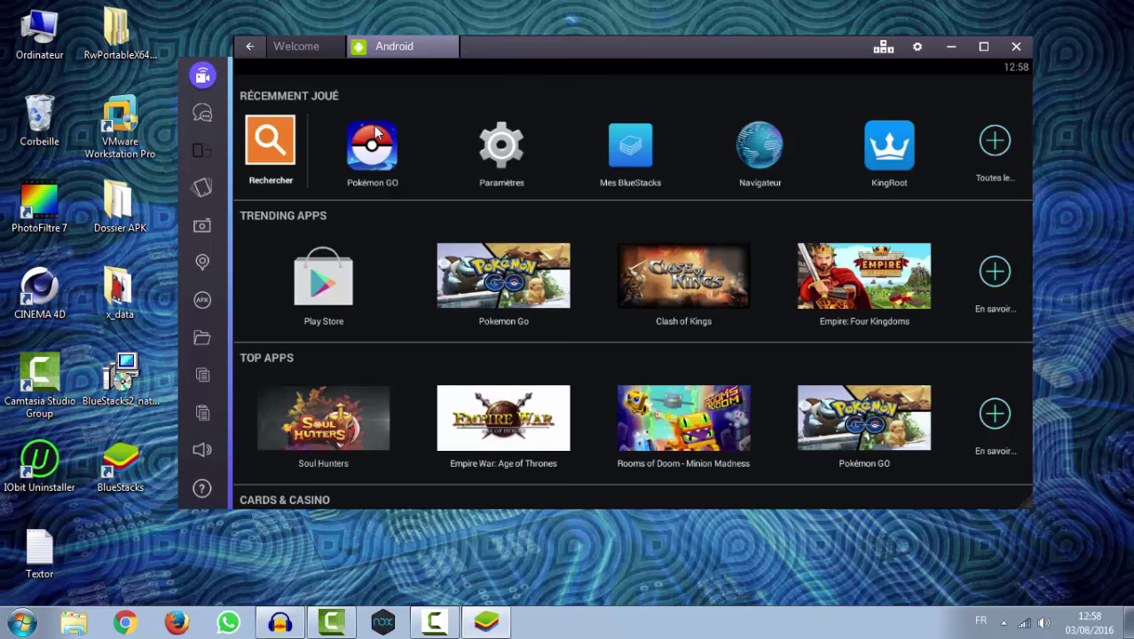
{"action": "left_click", "coordinate": [994, 147]}
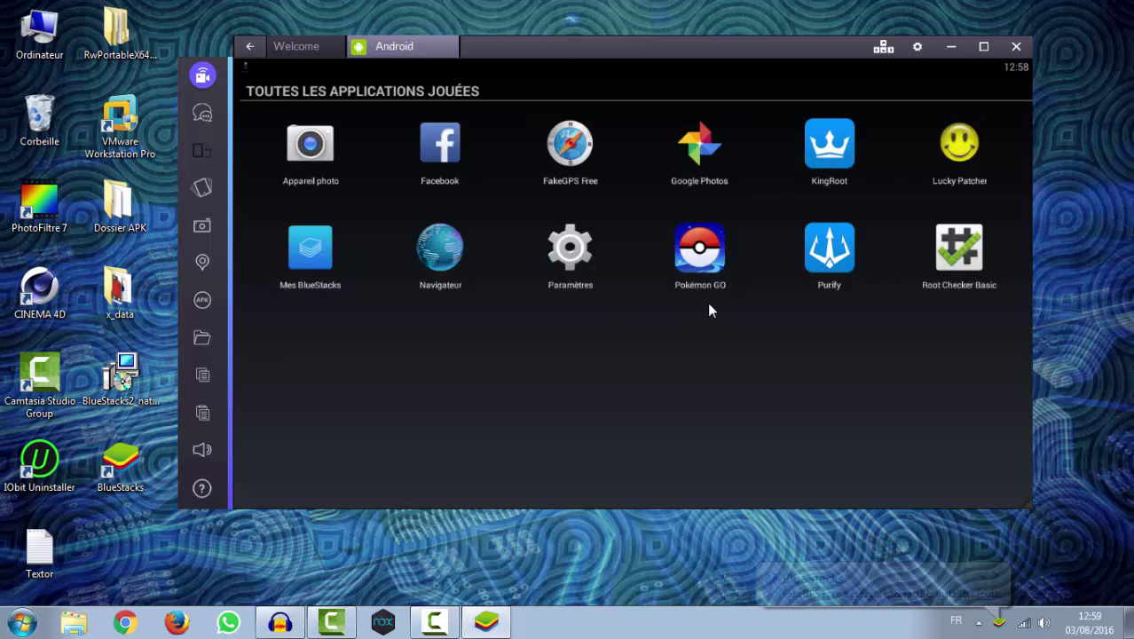
Accept the sponsored applications of the day to keep using BlueStacks, and uninstall Pokémon GO.
{"action": "left_click", "coordinate": [700, 250]}
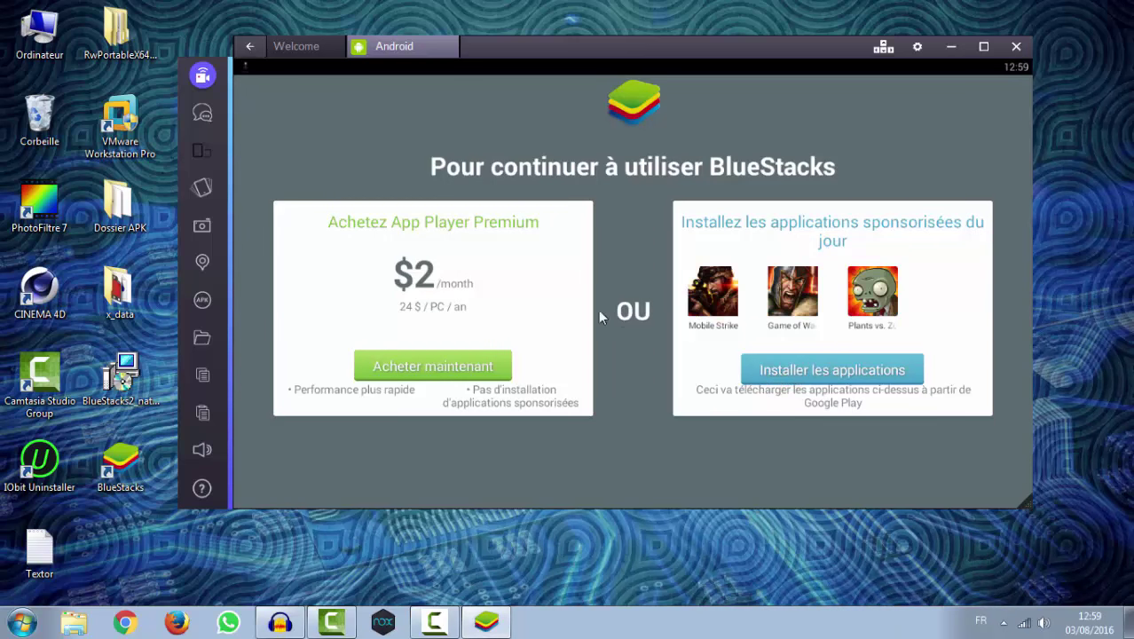
{"action": "left_click", "coordinate": [769, 373]}
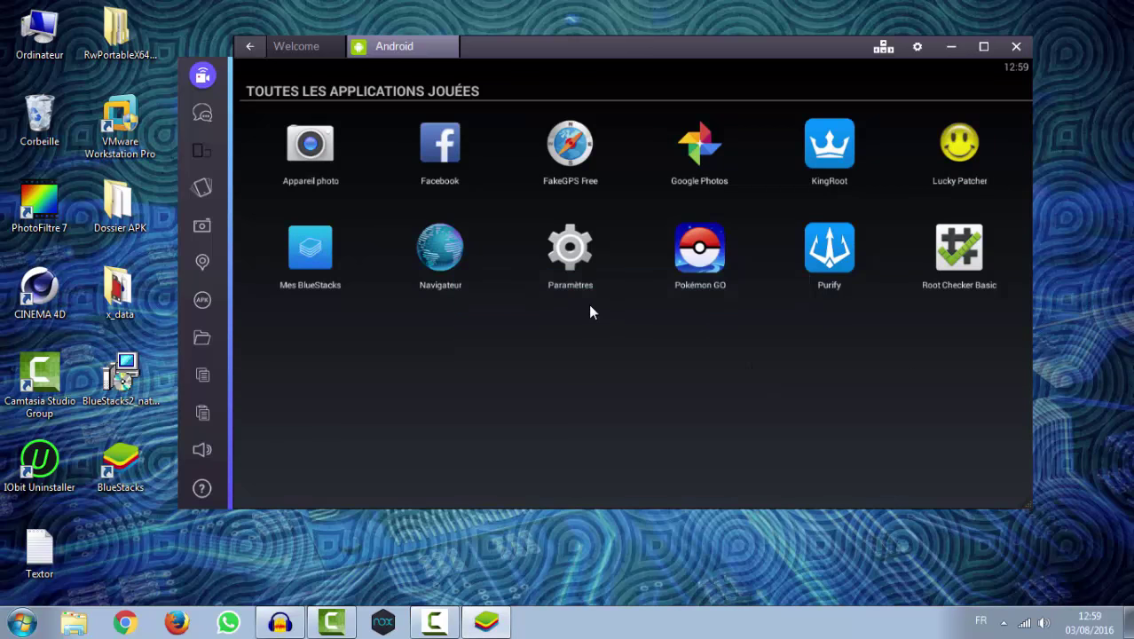
{"action": "left_click_drag", "start_coordinate": [696, 263], "coordinate": [698, 252]}
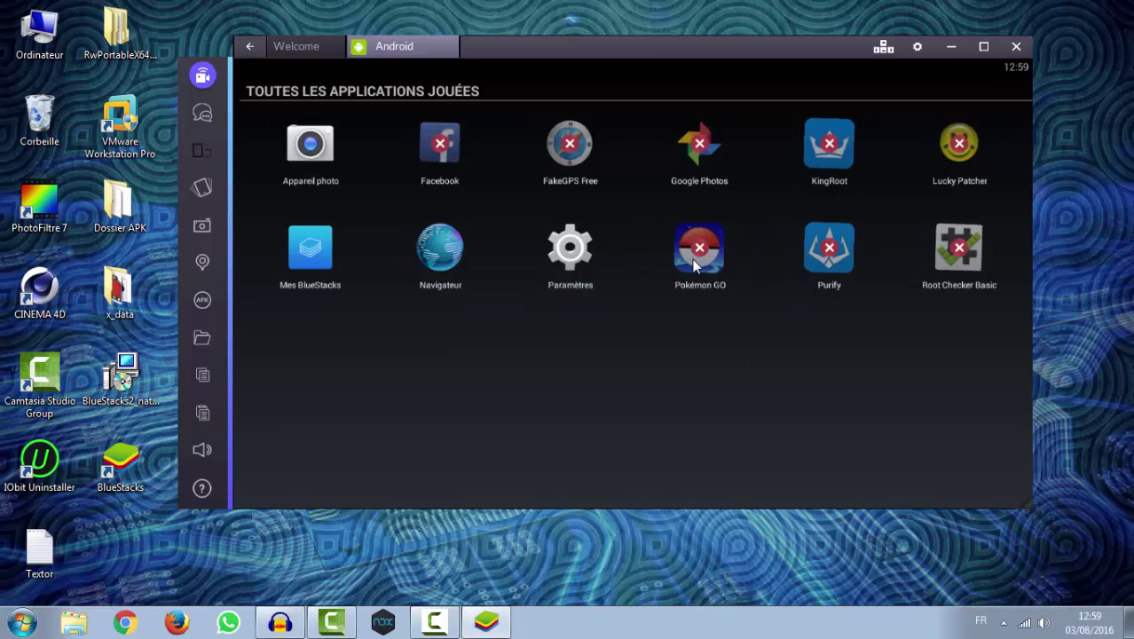
{"action": "left_click", "coordinate": [698, 252]}
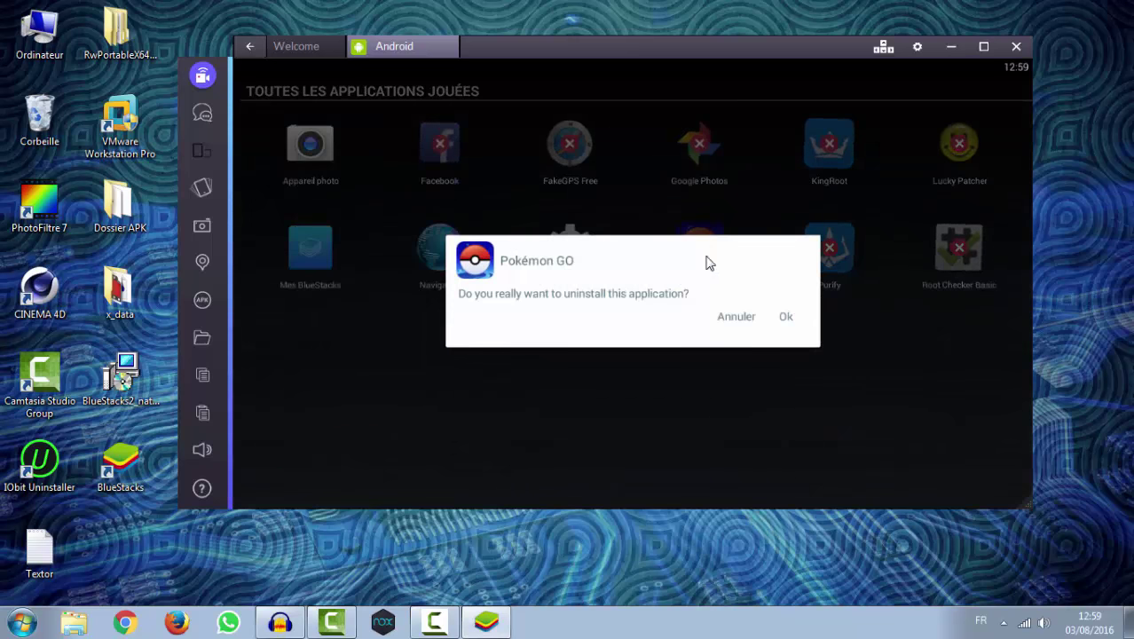
{"action": "left_click", "coordinate": [785, 318]}
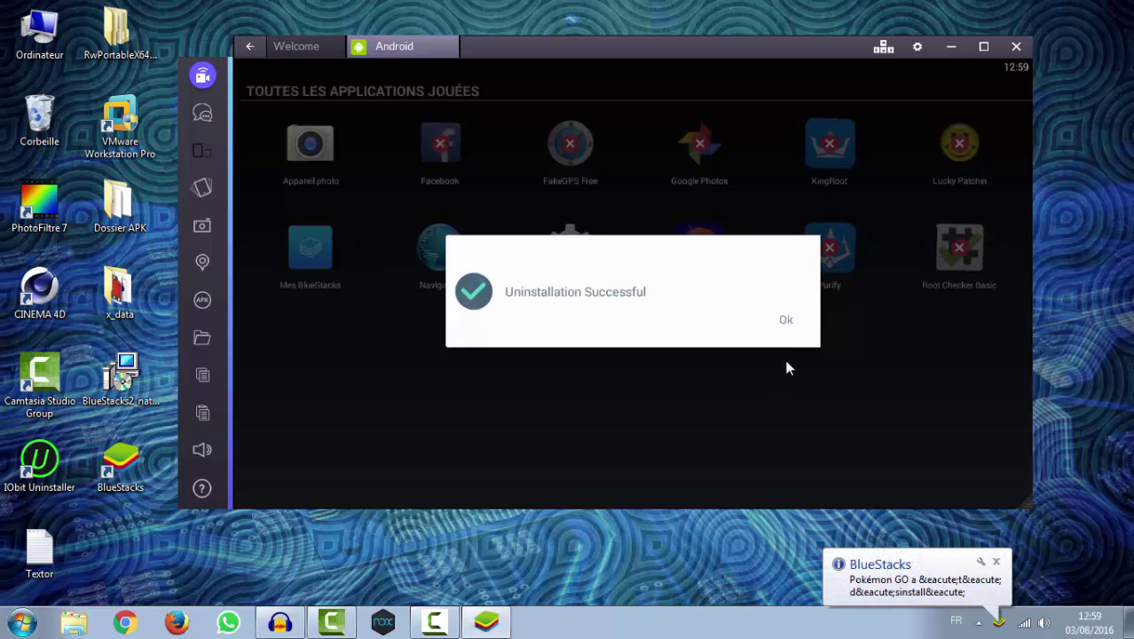
{"action": "left_click", "coordinate": [784, 319]}
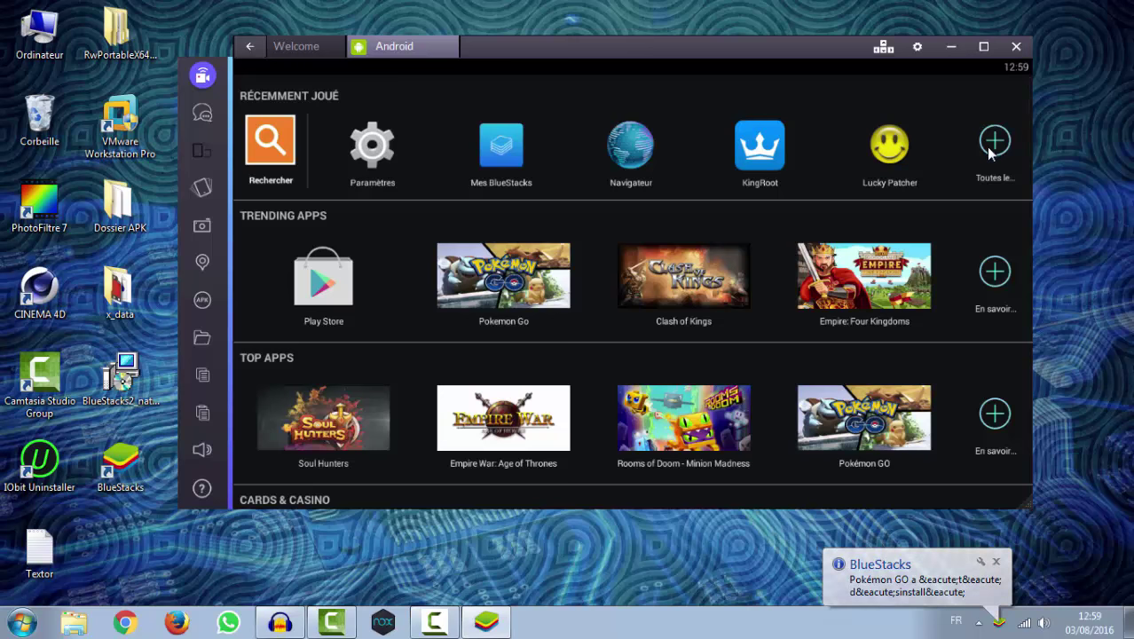
Uninstall Purify from the full list of Android applications.
{"action": "left_click", "coordinate": [991, 151]}
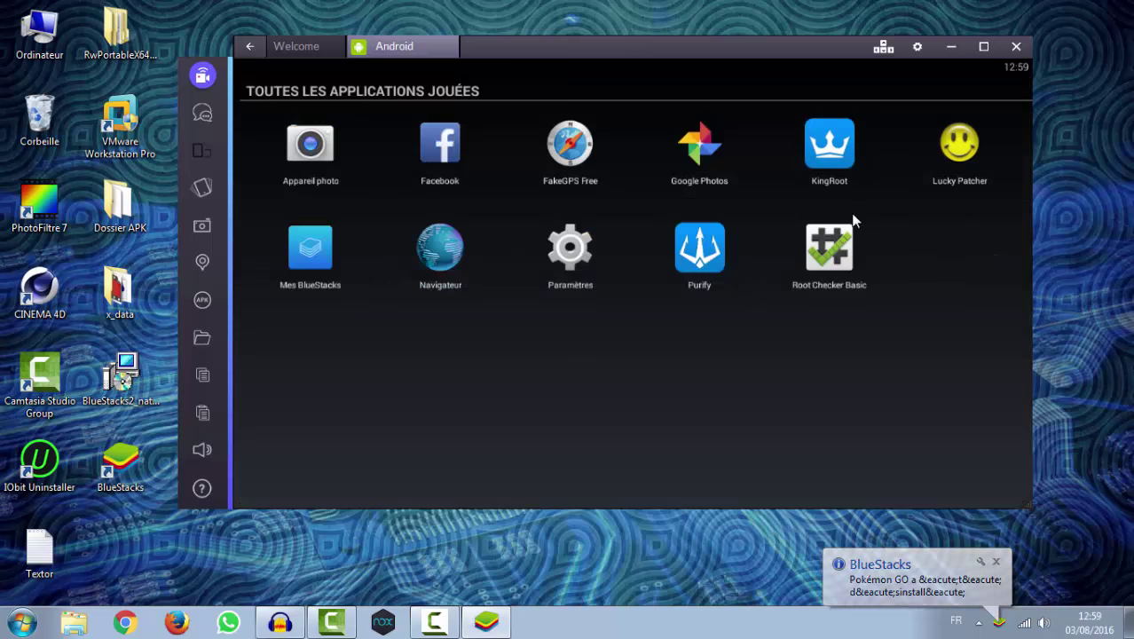
{"action": "left_click", "coordinate": [698, 251]}
{"action": "left_click", "coordinate": [694, 242]}
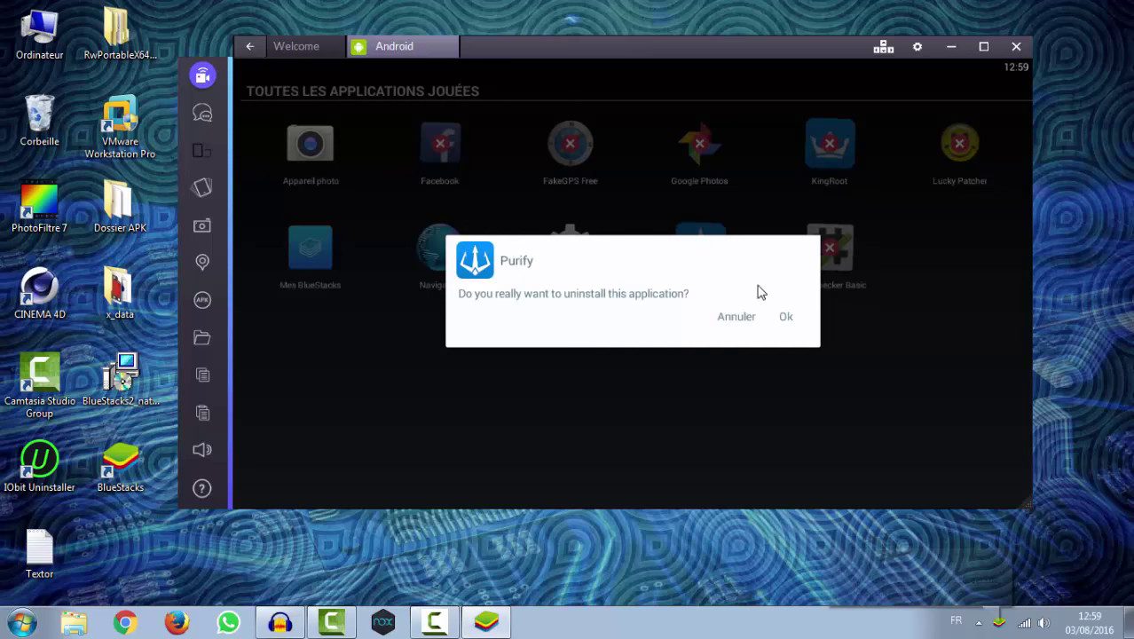
{"action": "left_click", "coordinate": [785, 317]}
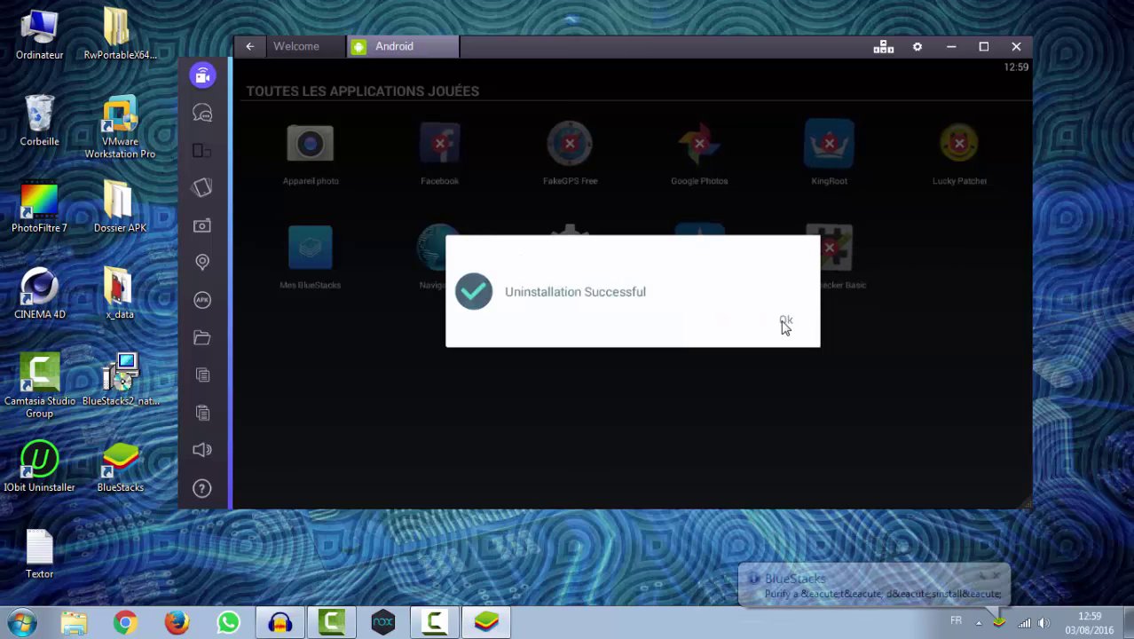
{"action": "left_click", "coordinate": [782, 323]}
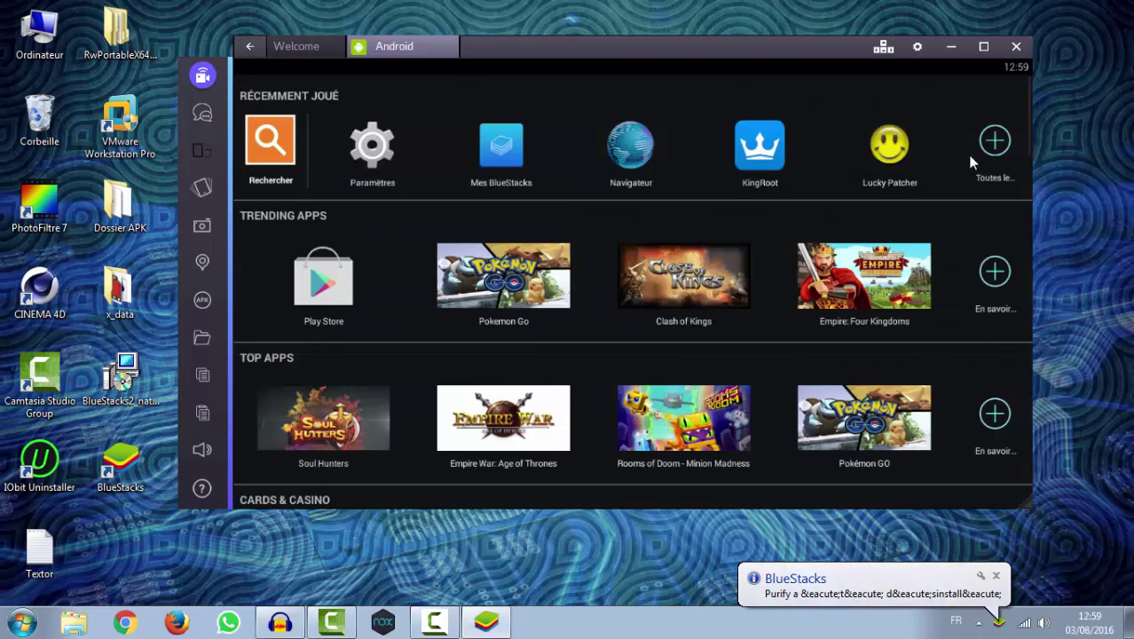
Try to uninstall KingRoot from the full list of Android applications.
{"action": "left_click", "coordinate": [1001, 149]}
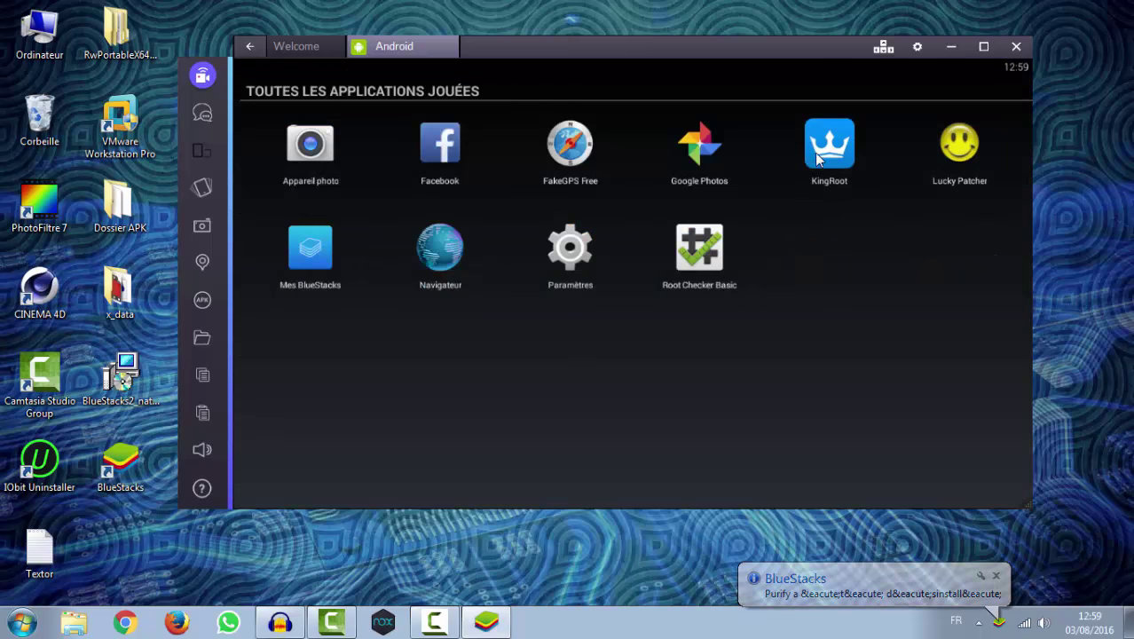
{"action": "left_click_drag", "start_coordinate": [825, 153], "coordinate": [828, 149]}
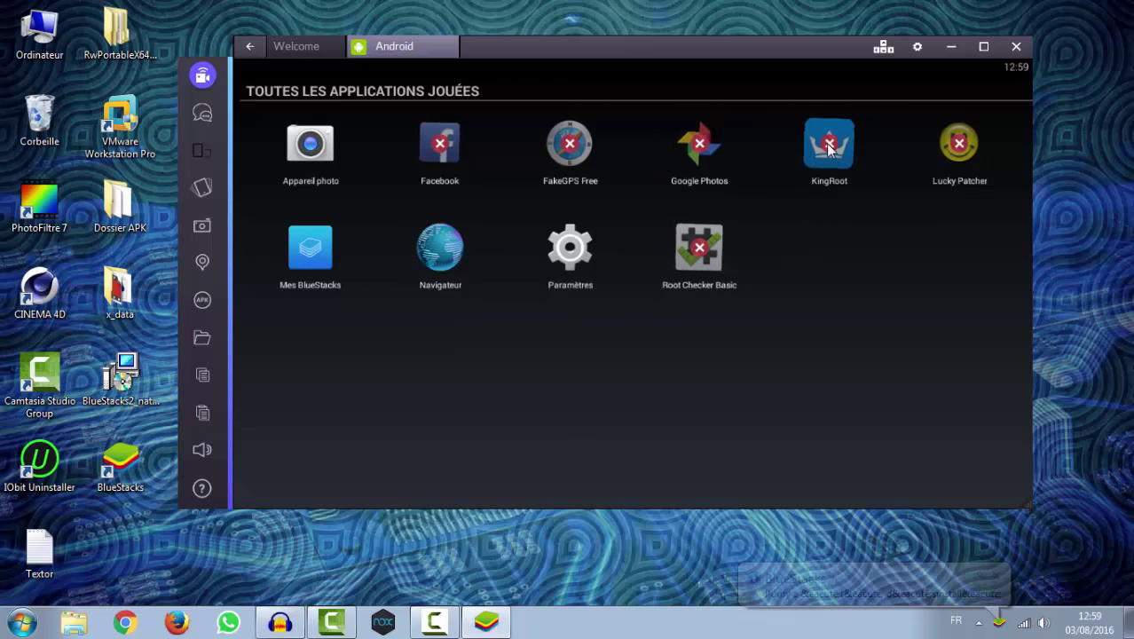
{"action": "left_click", "coordinate": [828, 144]}
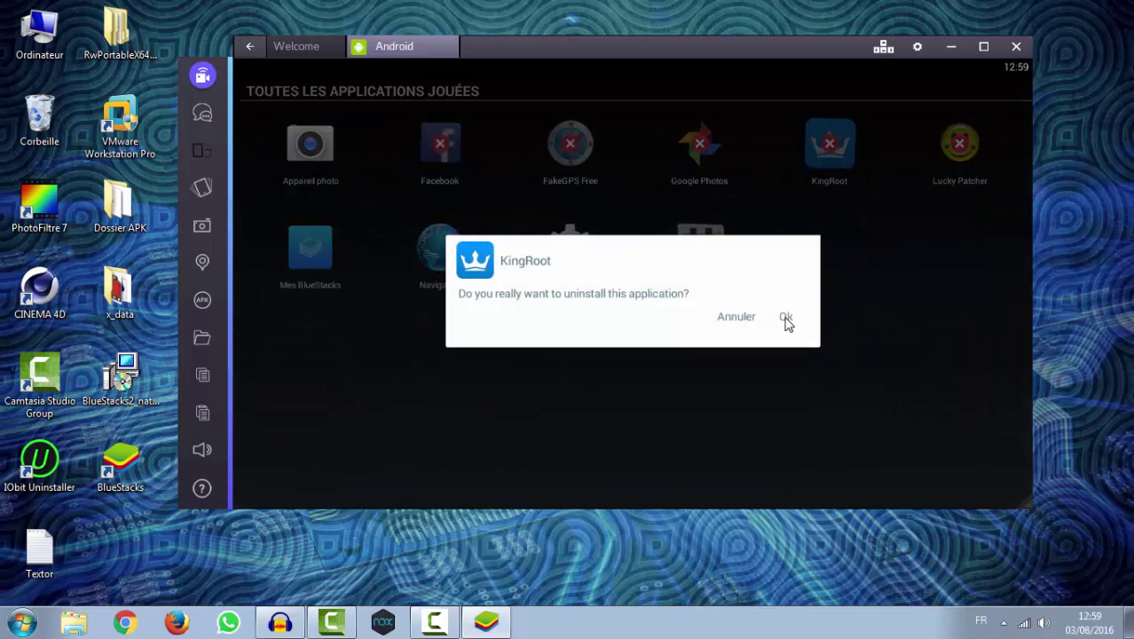
{"action": "left_click", "coordinate": [787, 318]}
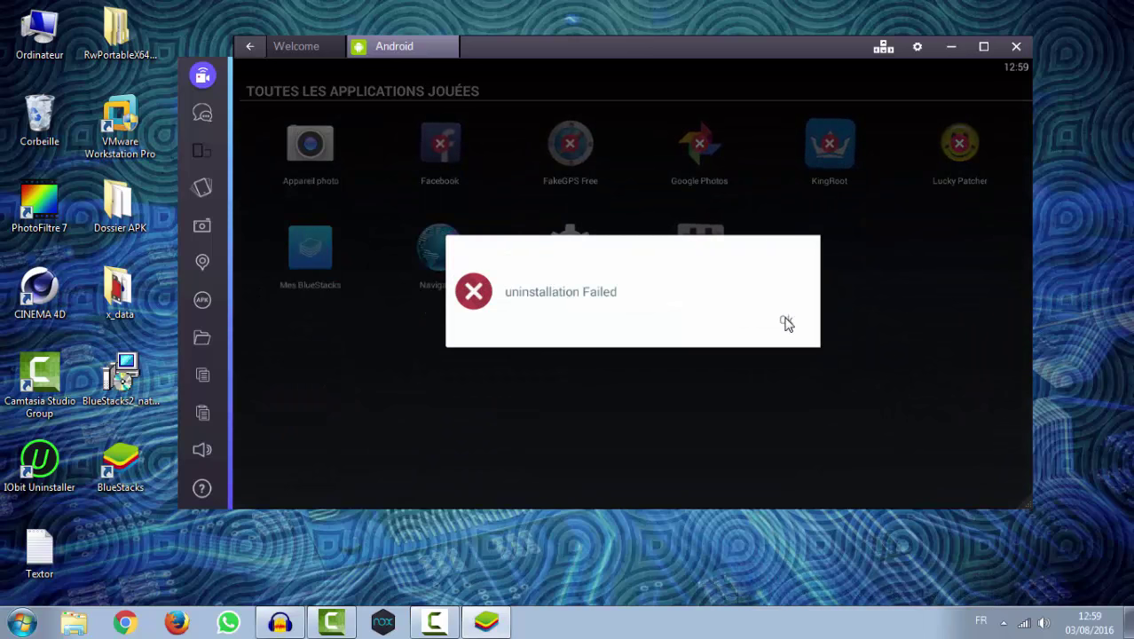
{"action": "left_click", "coordinate": [786, 321]}
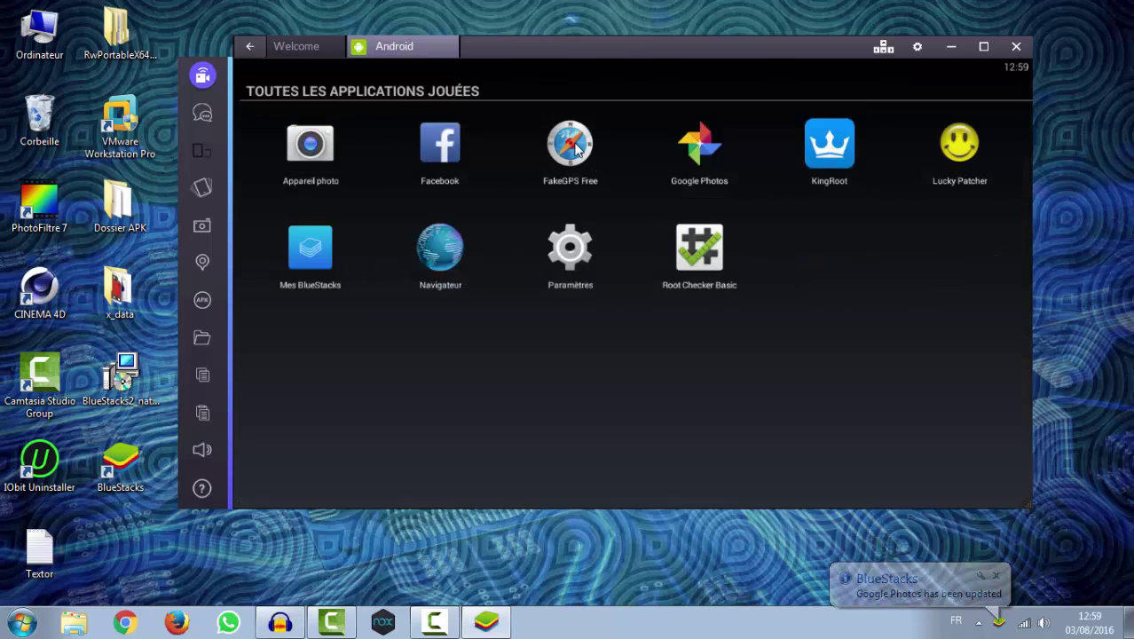
Uninstall FakeGPS Free from the list of Android applications.
{"action": "left_click", "coordinate": [575, 148]}
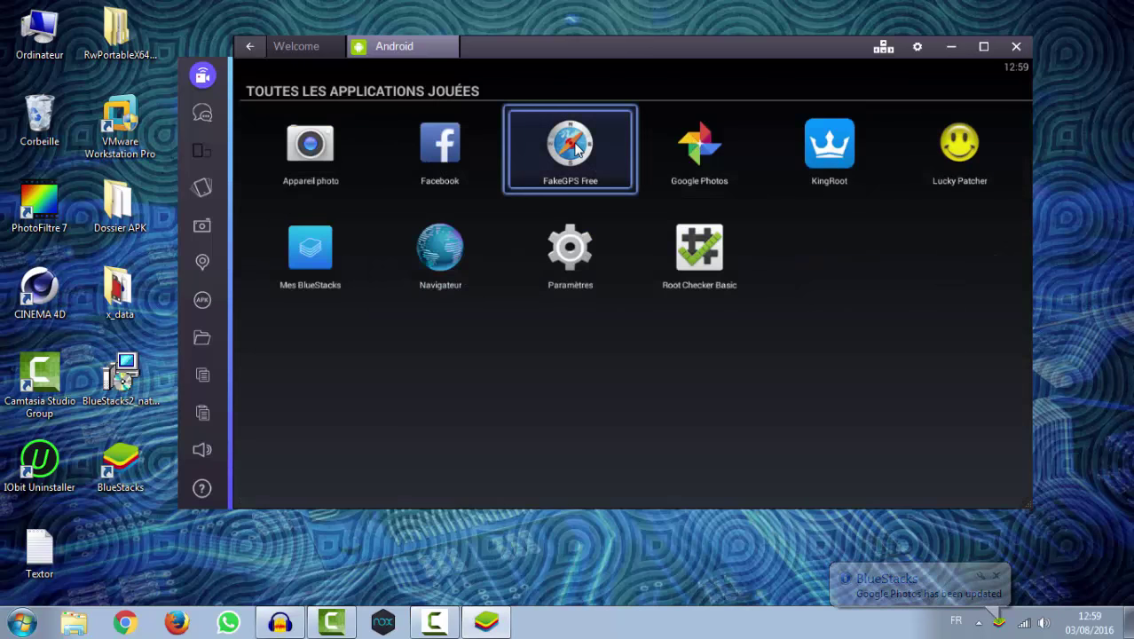
{"action": "left_click", "coordinate": [570, 146]}
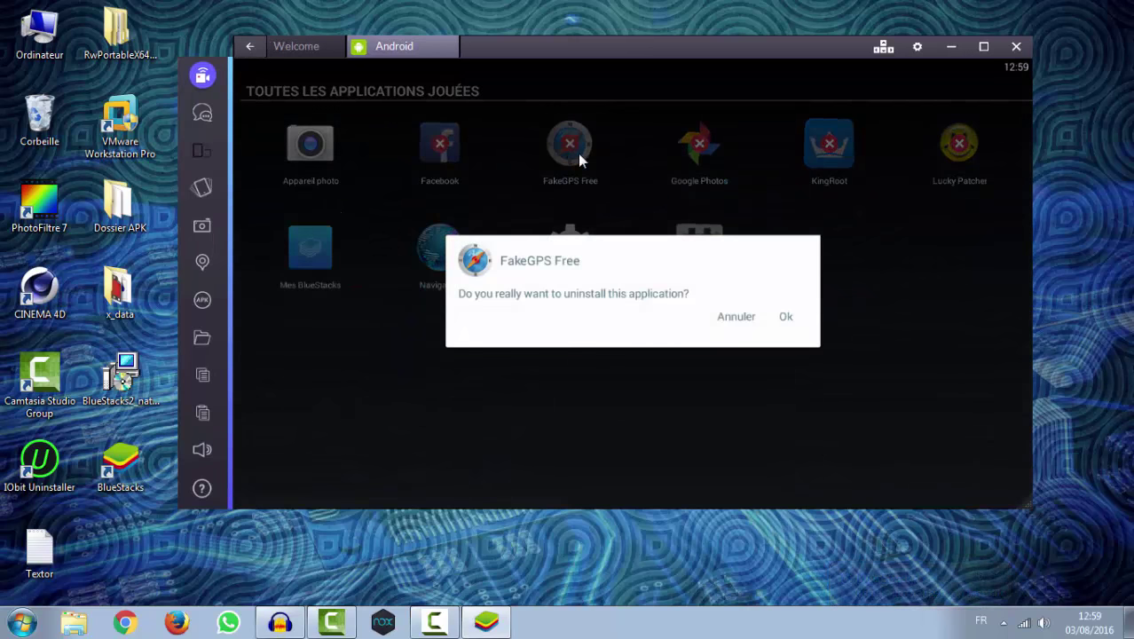
{"action": "left_click", "coordinate": [783, 317]}
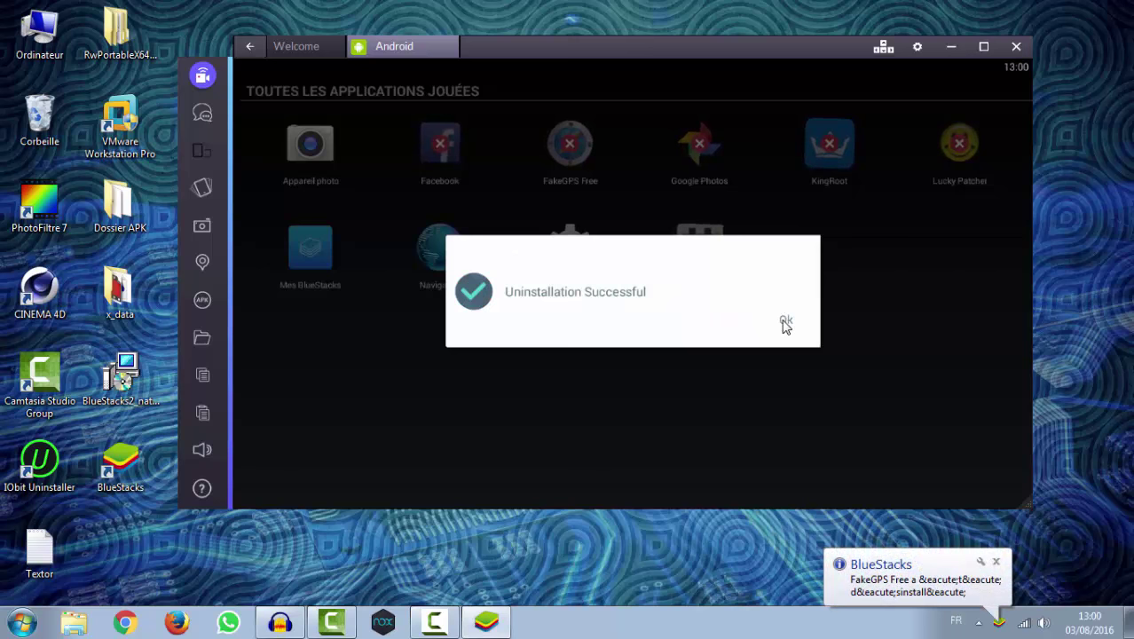
{"action": "left_click", "coordinate": [784, 321]}
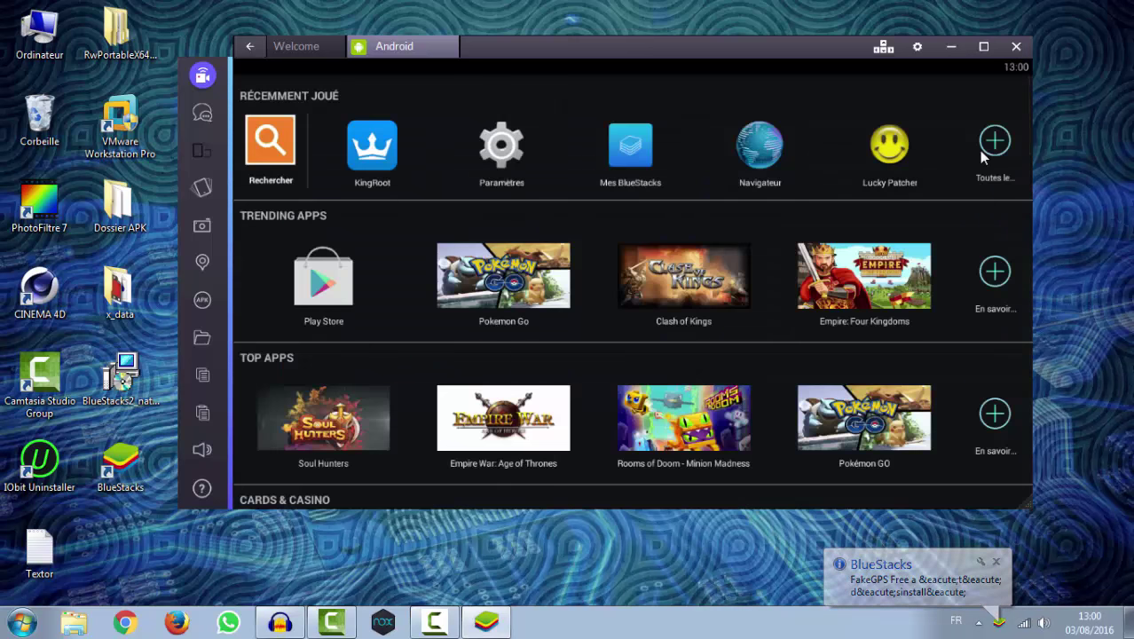
Uninstall Lucky Patcher from the full list of Android applications.
{"action": "left_click", "coordinate": [994, 144]}
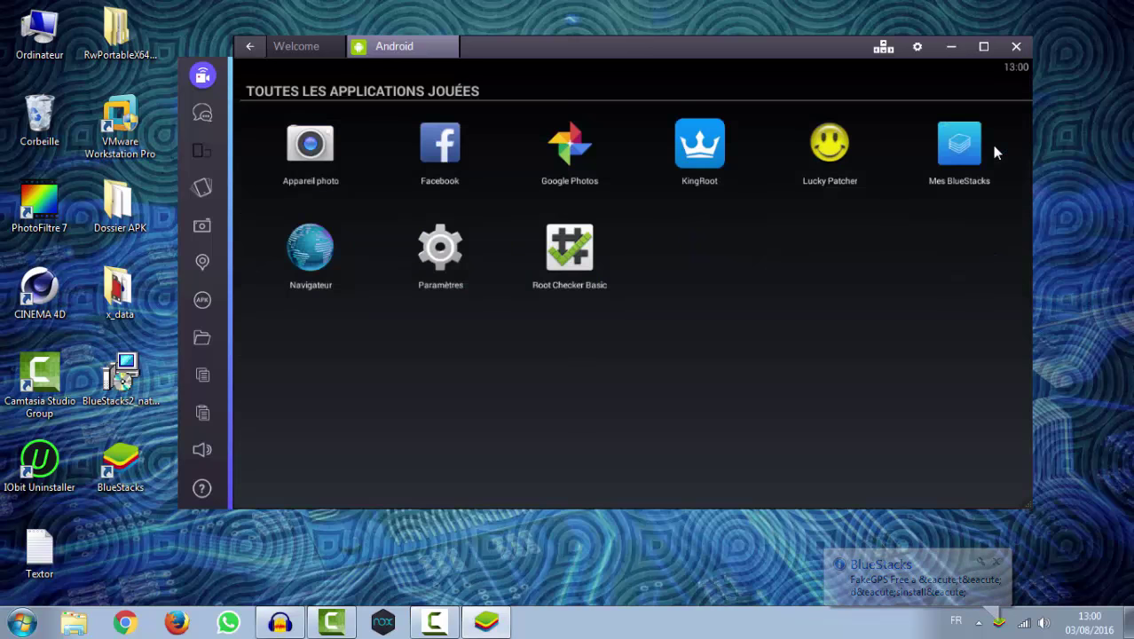
{"action": "left_click", "coordinate": [832, 158]}
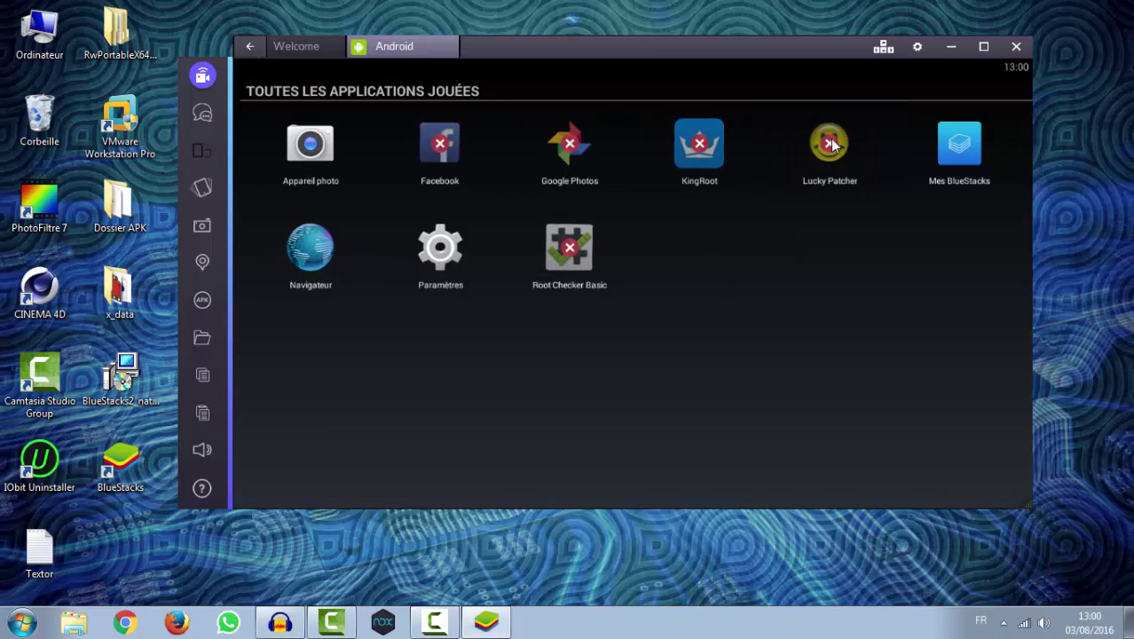
{"action": "left_click", "coordinate": [831, 145]}
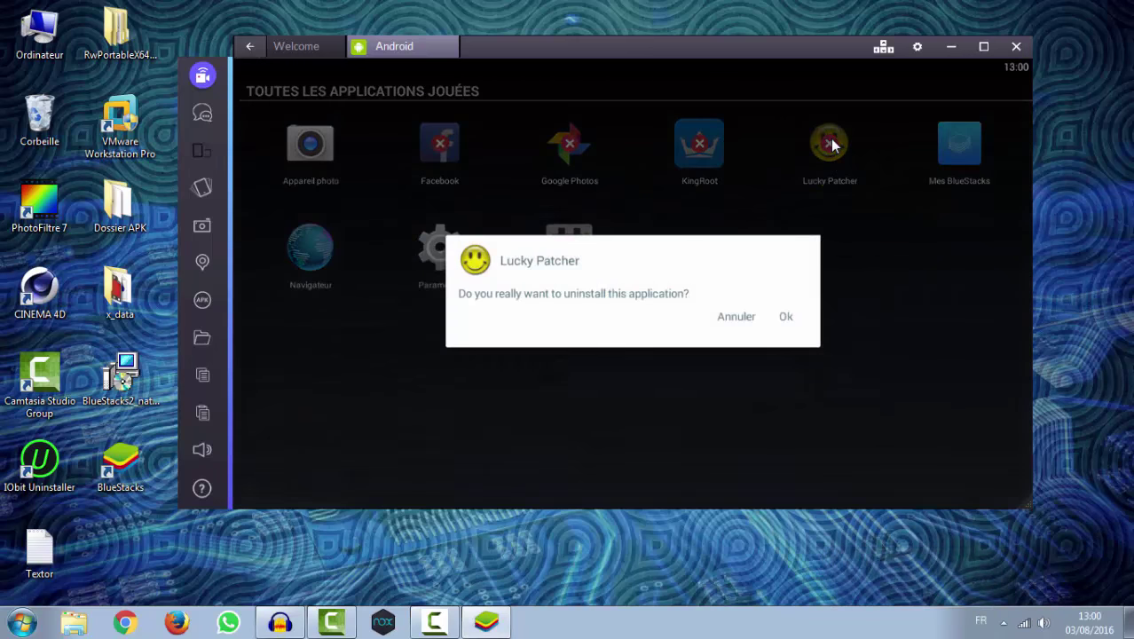
{"action": "left_click", "coordinate": [786, 323]}
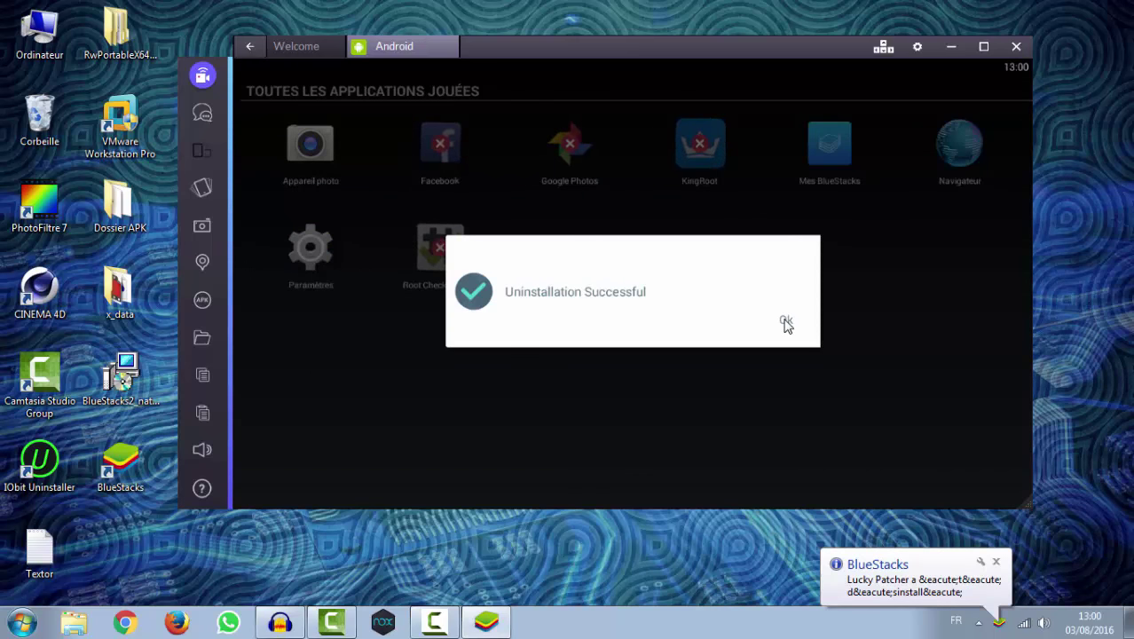
{"action": "left_click", "coordinate": [784, 322]}
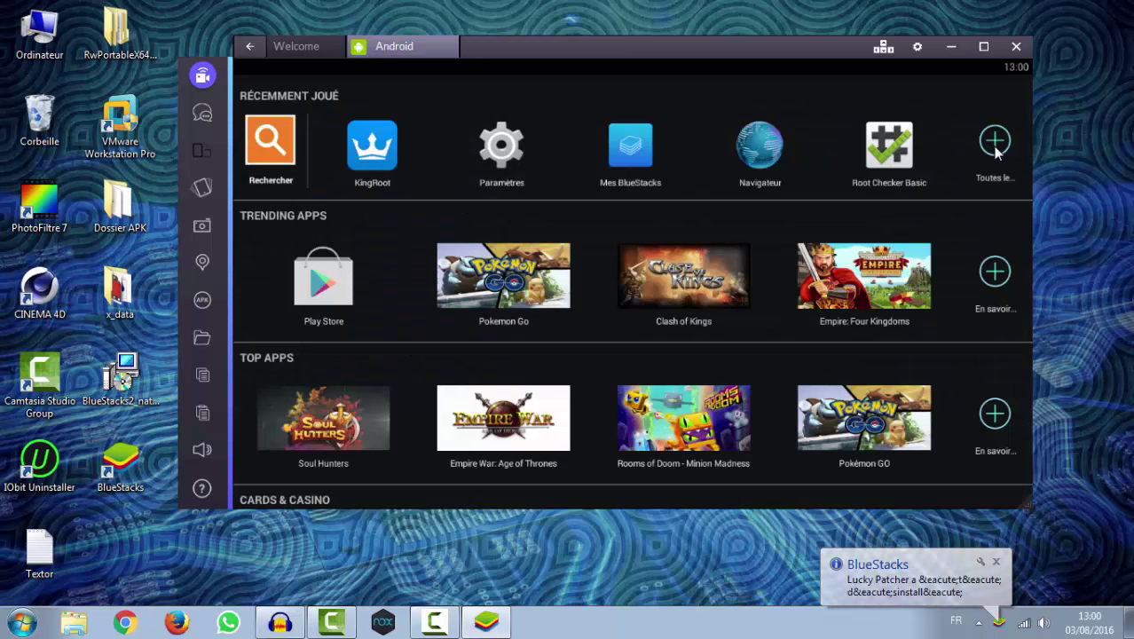
Launch KingRoot from the full application list to view its main screen, and close it.
{"action": "left_click", "coordinate": [995, 144]}
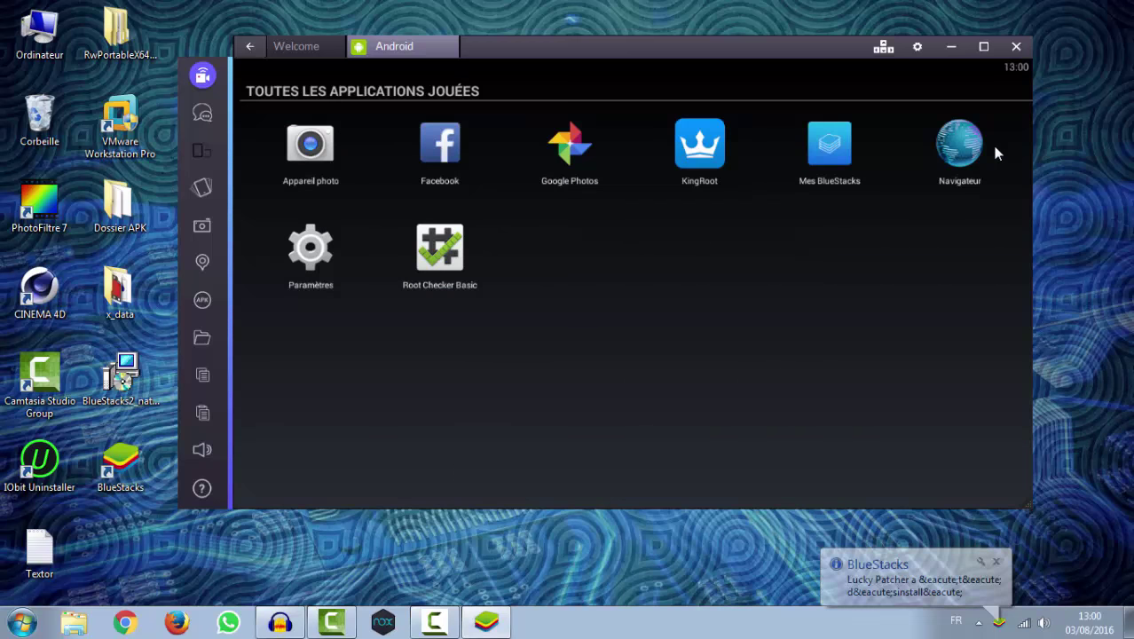
{"action": "left_click", "coordinate": [703, 140]}
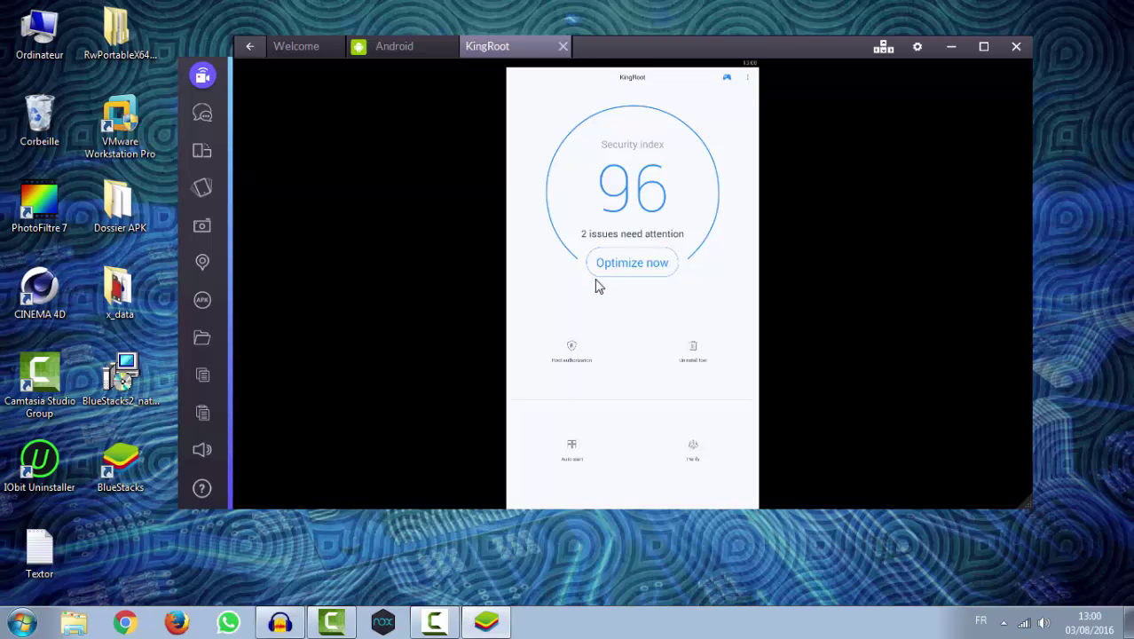
{"action": "left_click", "coordinate": [562, 47]}
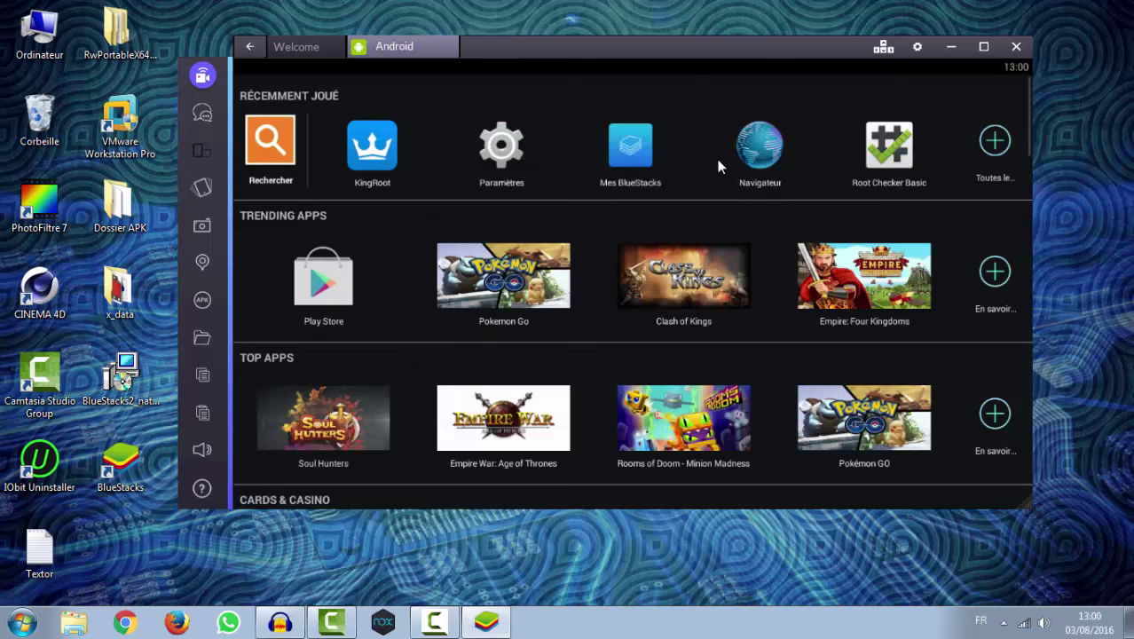
Show all Android applications and install the lucky-patcher-6-2-4 package from the Dossier APK folder into BlueStacks.
{"action": "left_click", "coordinate": [994, 146]}
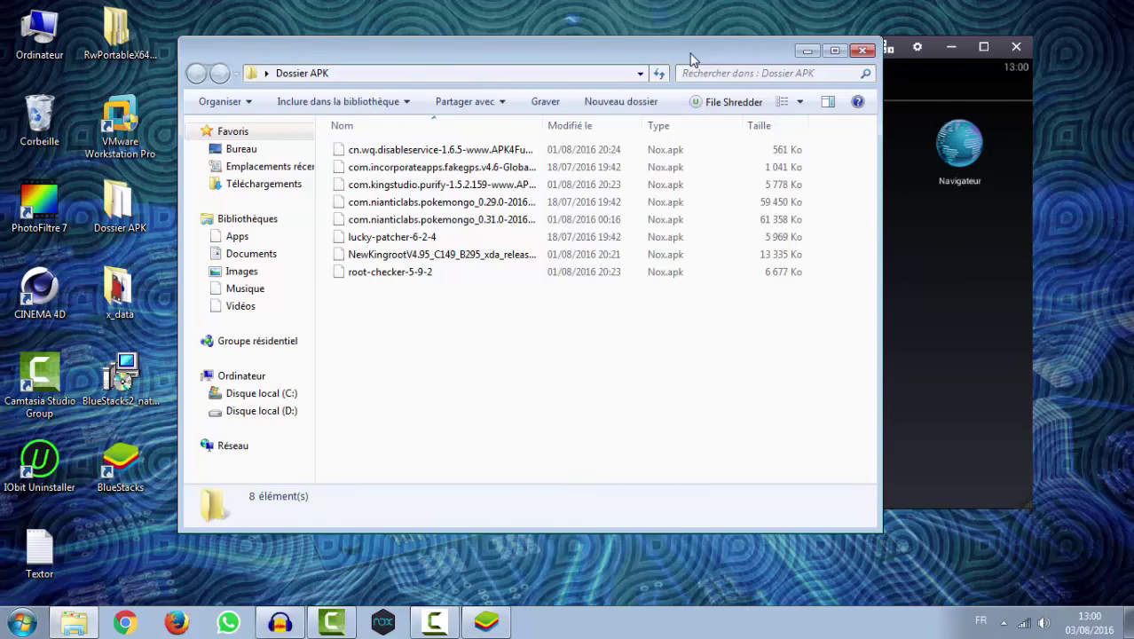
{"action": "left_click_drag", "start_coordinate": [747, 54], "coordinate": [593, 50]}
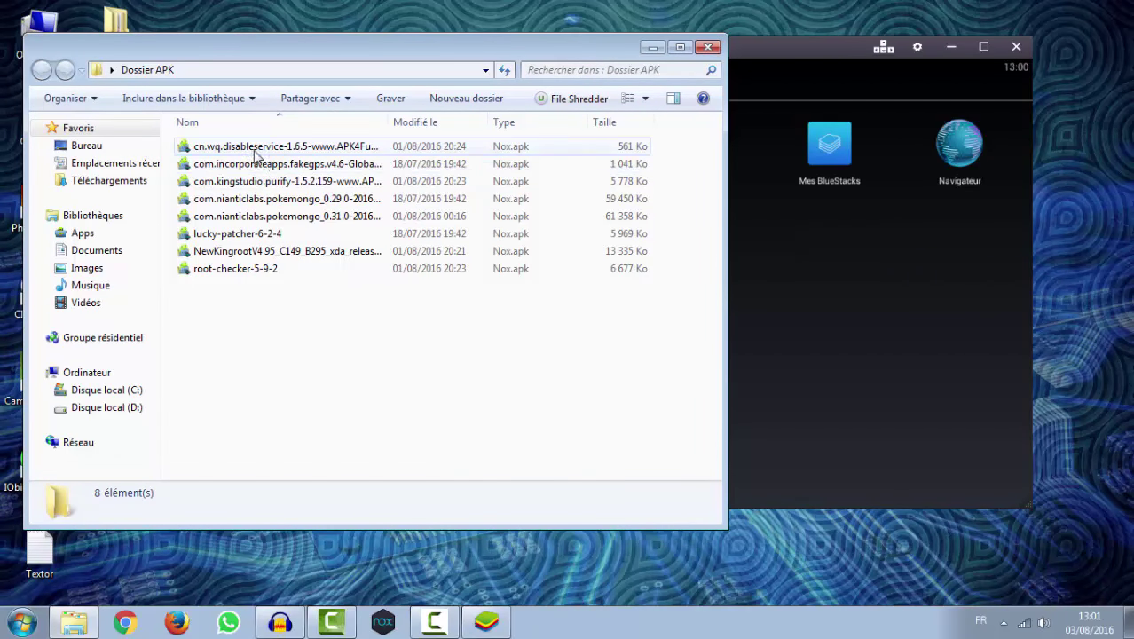
{"action": "left_click", "coordinate": [233, 235]}
{"action": "left_click_drag", "start_coordinate": [601, 231], "coordinate": [815, 271]}
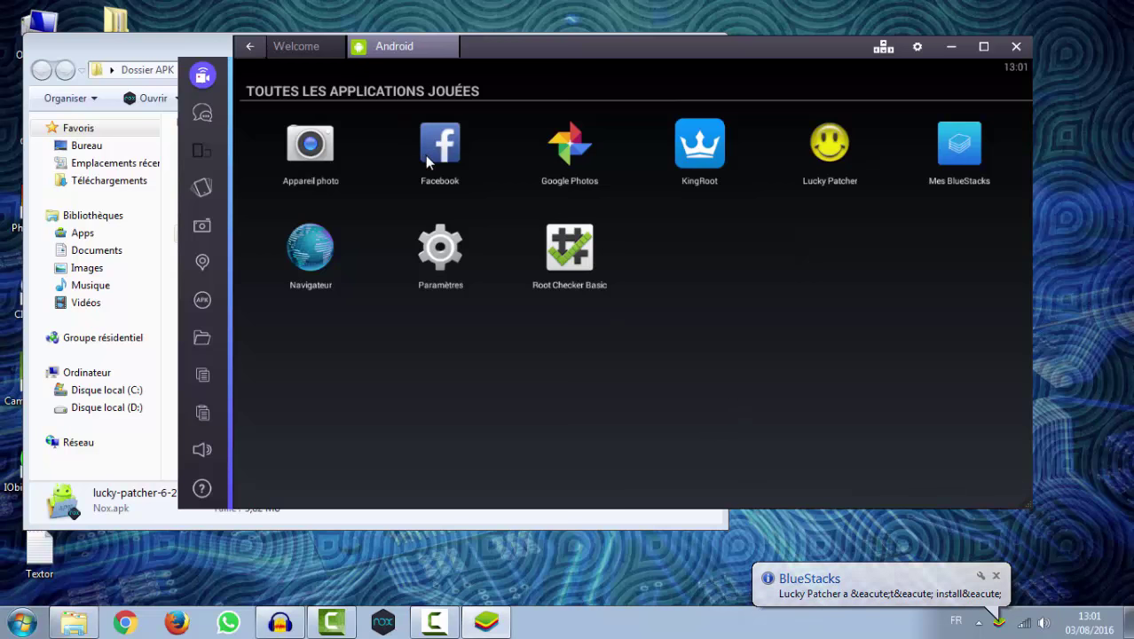
Launch Lucky Patcher, allow its root privilege request, and close it.
{"action": "left_click", "coordinate": [829, 144]}
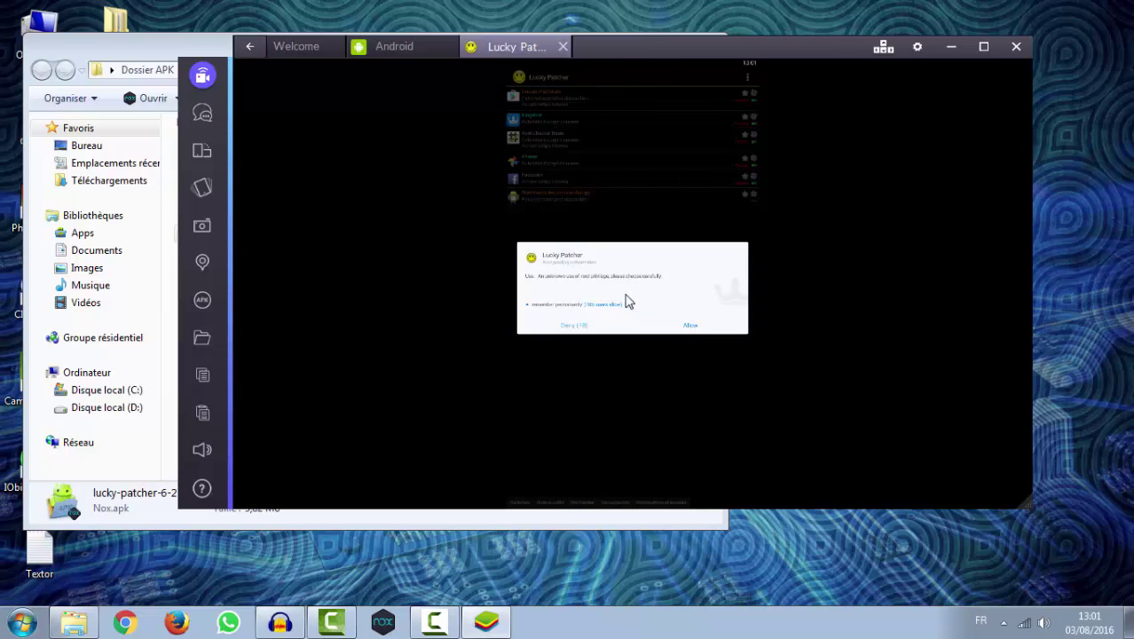
{"action": "left_click", "coordinate": [698, 330]}
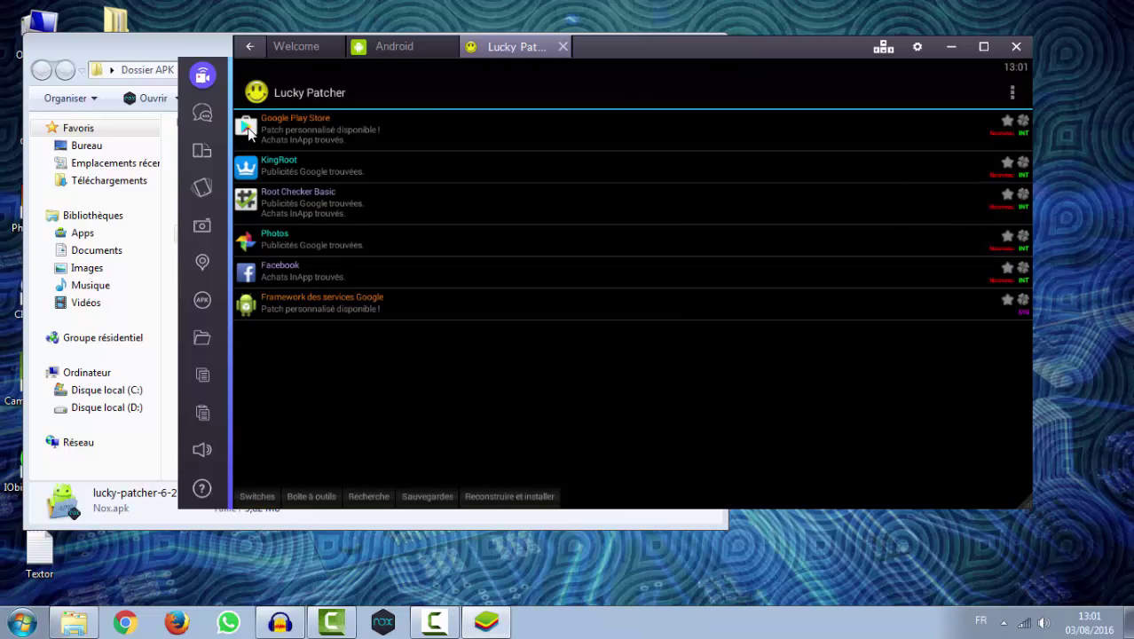
{"action": "left_click", "coordinate": [562, 47]}
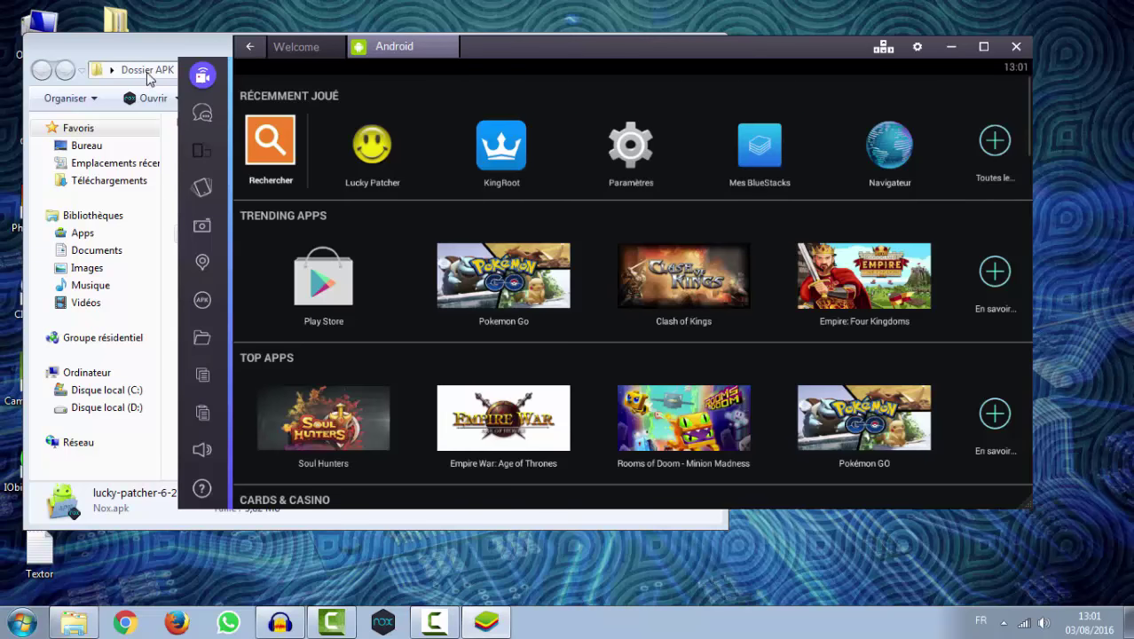
Install the com.incorporateapps.fakegps.v4.6 package from the Dossier APK folder into BlueStacks.
{"action": "left_click", "coordinate": [146, 49]}
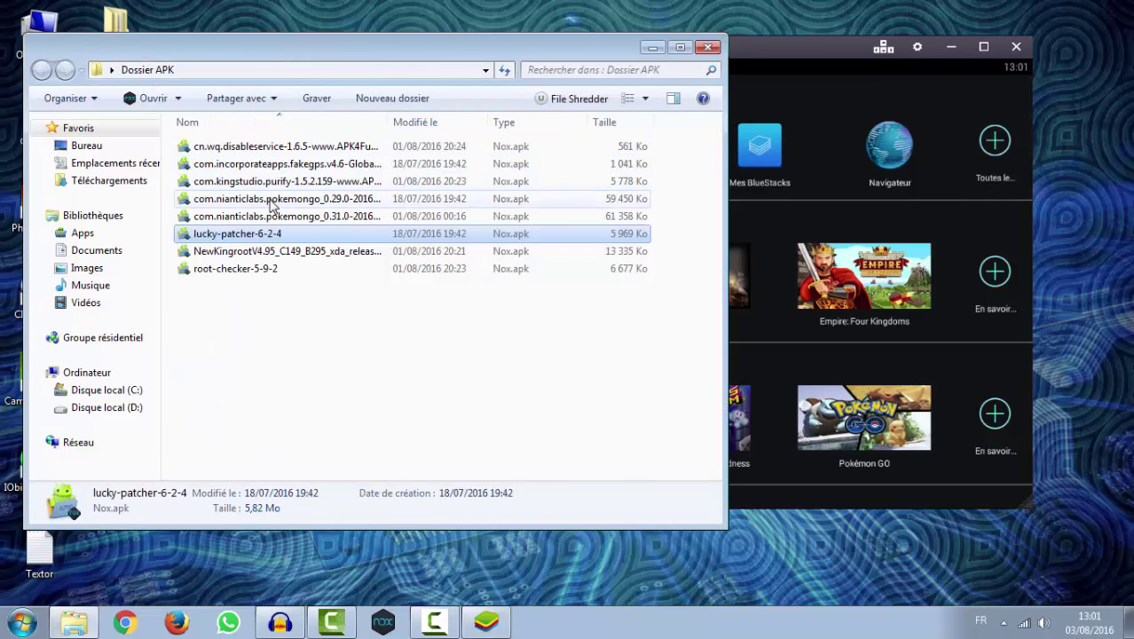
{"action": "left_click_drag", "start_coordinate": [235, 165], "coordinate": [878, 220]}
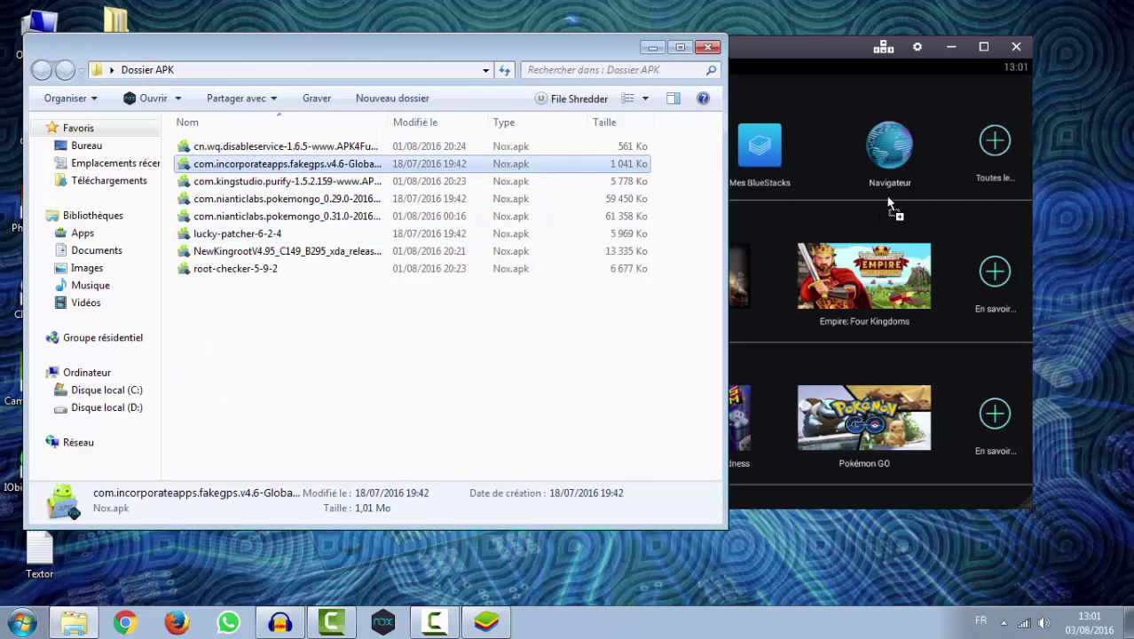
Finish installing FakeGPS into BlueStacks, launch it from the full application list and dismiss its How to operate notice.
{"action": "left_click_drag", "start_coordinate": [817, 157], "coordinate": [817, 157]}
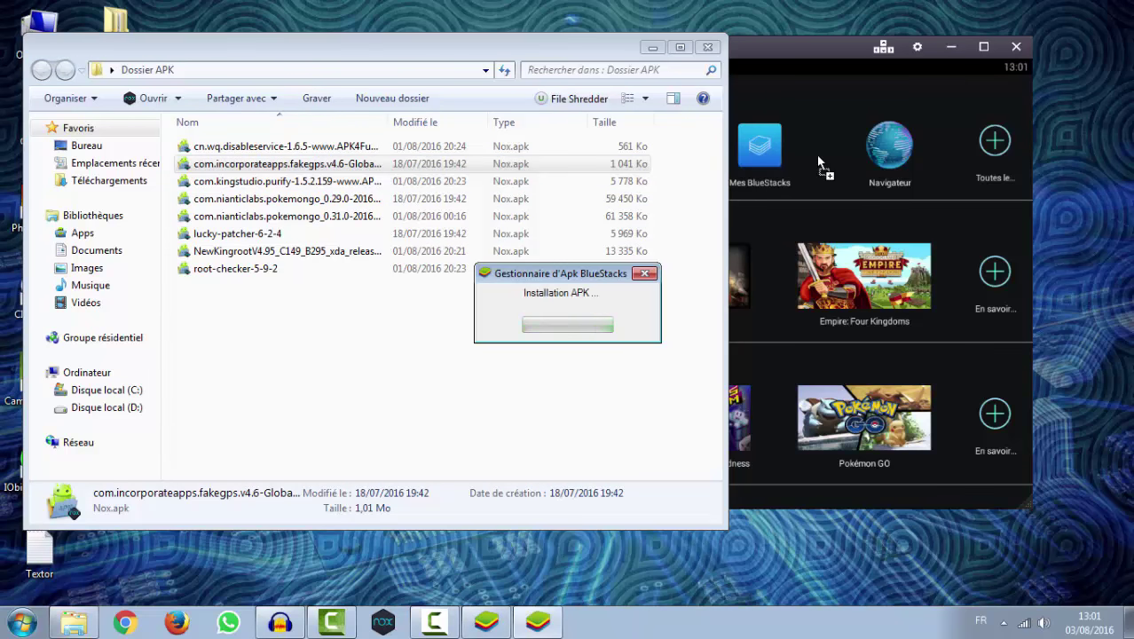
{"action": "left_click", "coordinate": [1005, 148]}
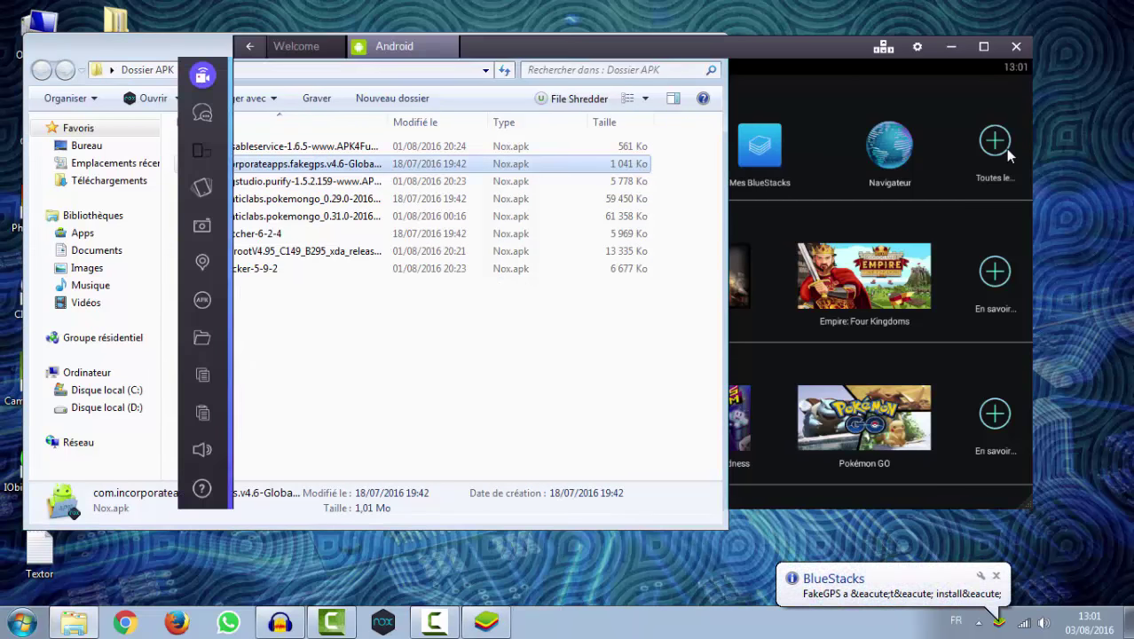
{"action": "left_click", "coordinate": [995, 141]}
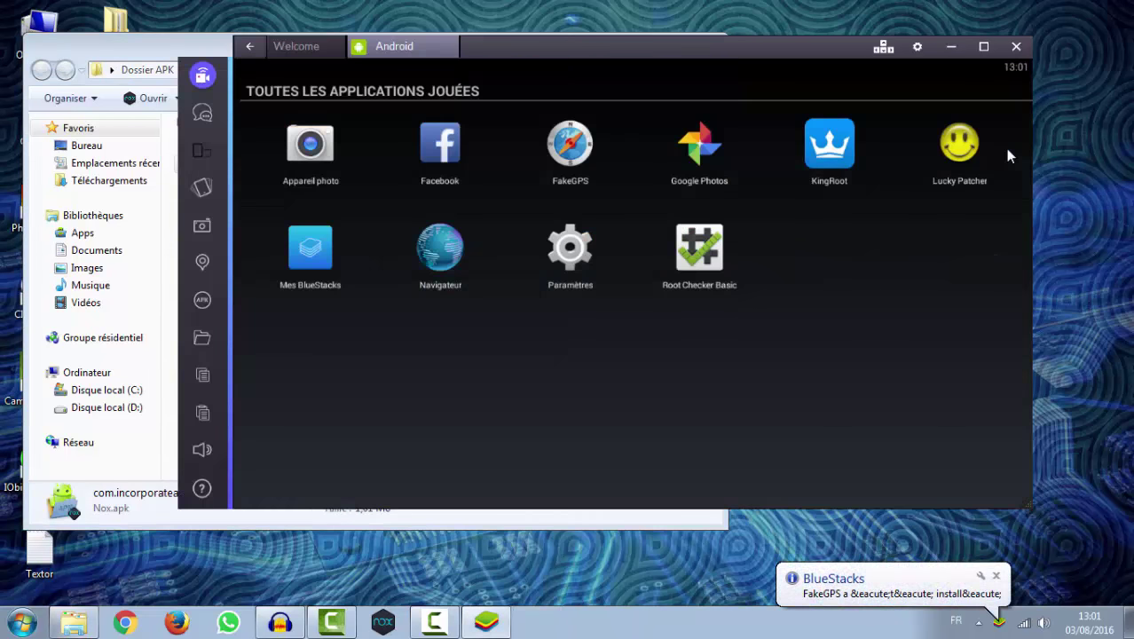
{"action": "left_click", "coordinate": [565, 154]}
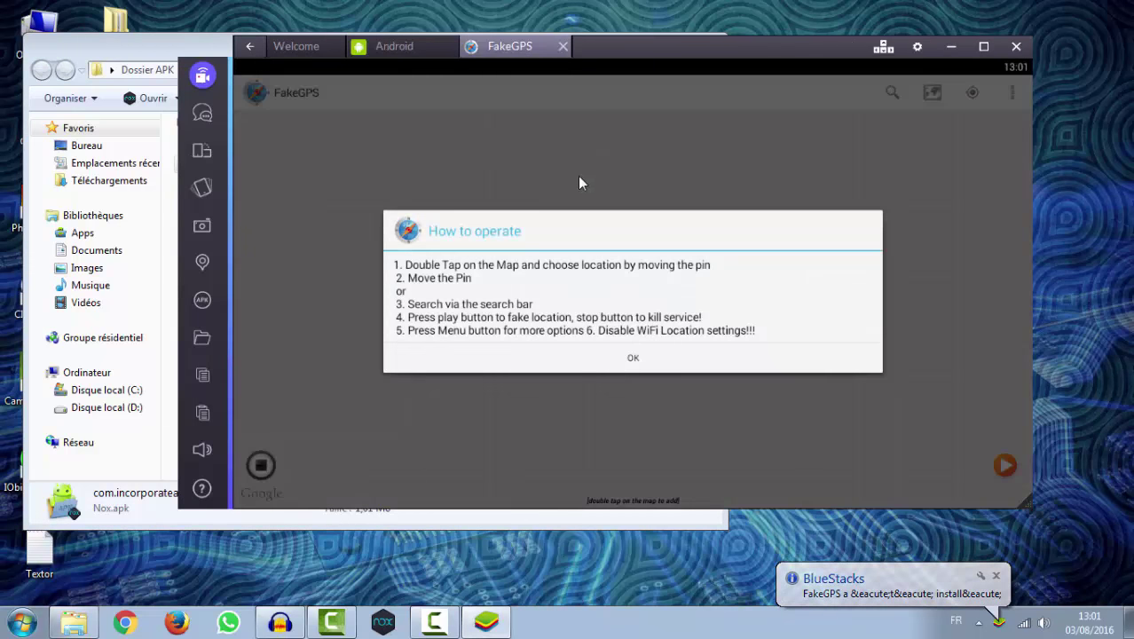
{"action": "left_click", "coordinate": [635, 360]}
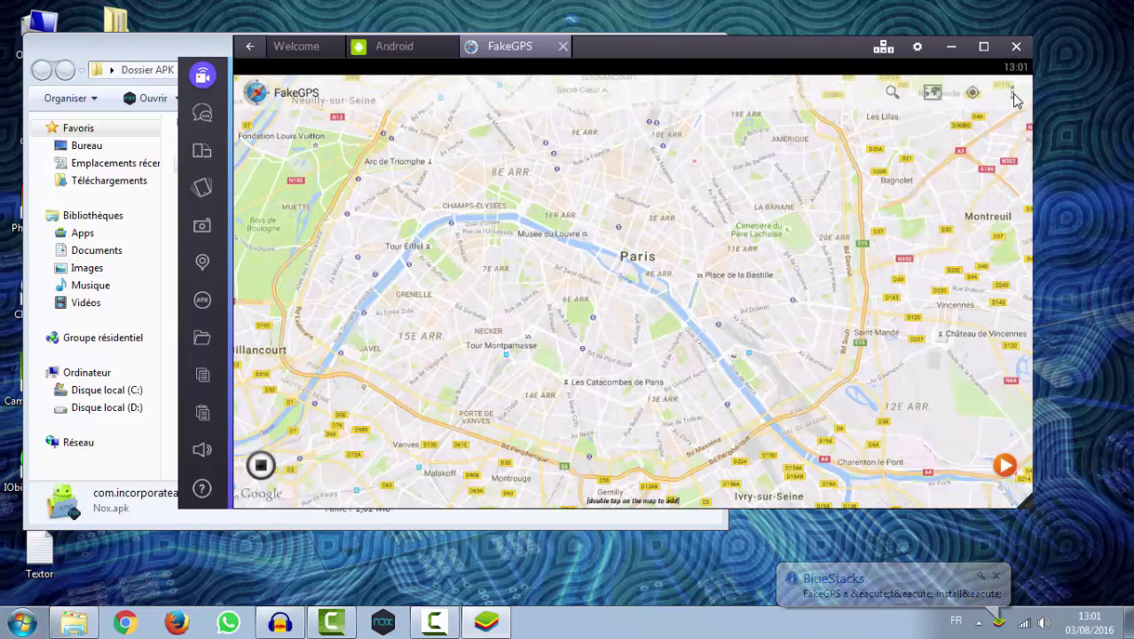
Try to enable Expert Mode in the FakeGPS settings, and close the app.
{"action": "left_click", "coordinate": [1013, 94]}
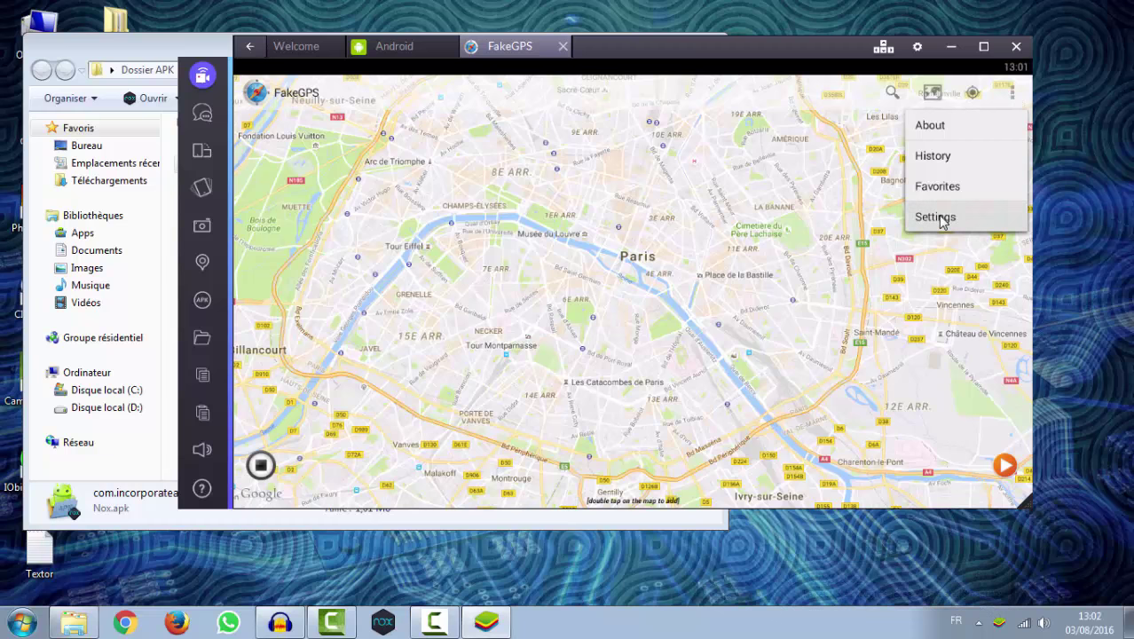
{"action": "left_click", "coordinate": [937, 217]}
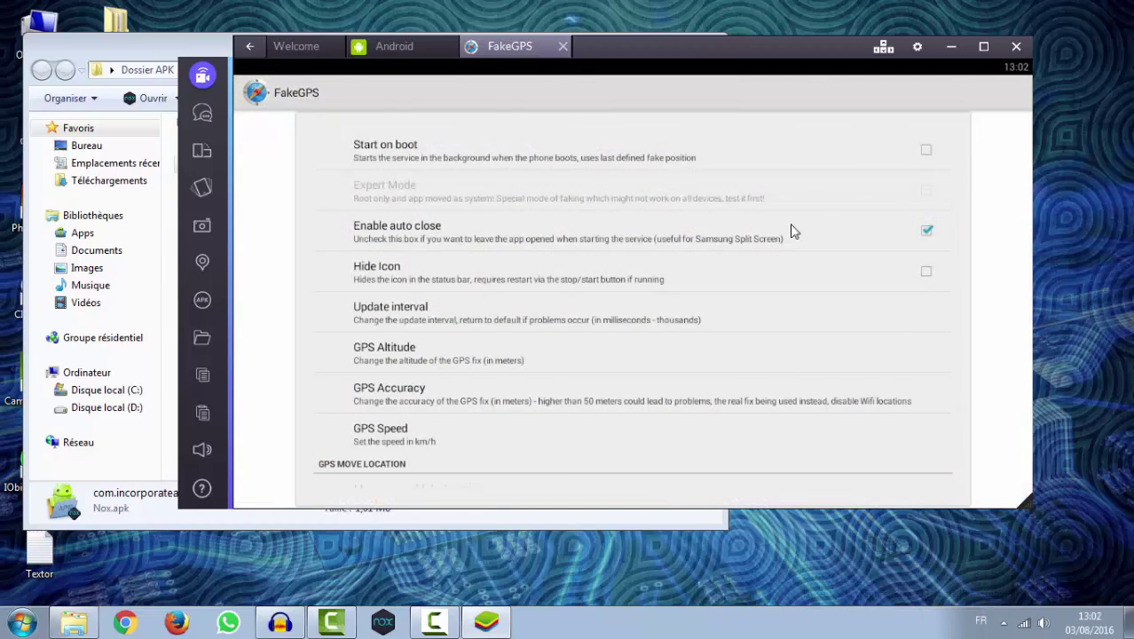
{"action": "left_click", "coordinate": [924, 188]}
{"action": "left_click", "coordinate": [924, 188]}
{"action": "left_click", "coordinate": [561, 47]}
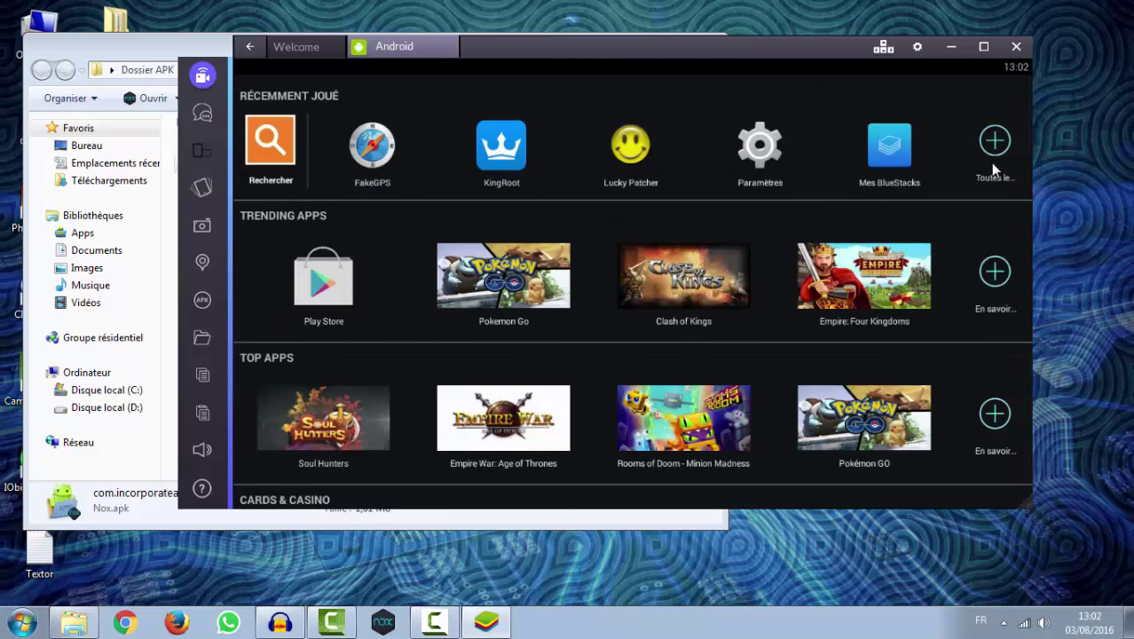
Launch Lucky Patcher from the full application list, expand the FakeGPS options, and check its application information page.
{"action": "left_click", "coordinate": [994, 155]}
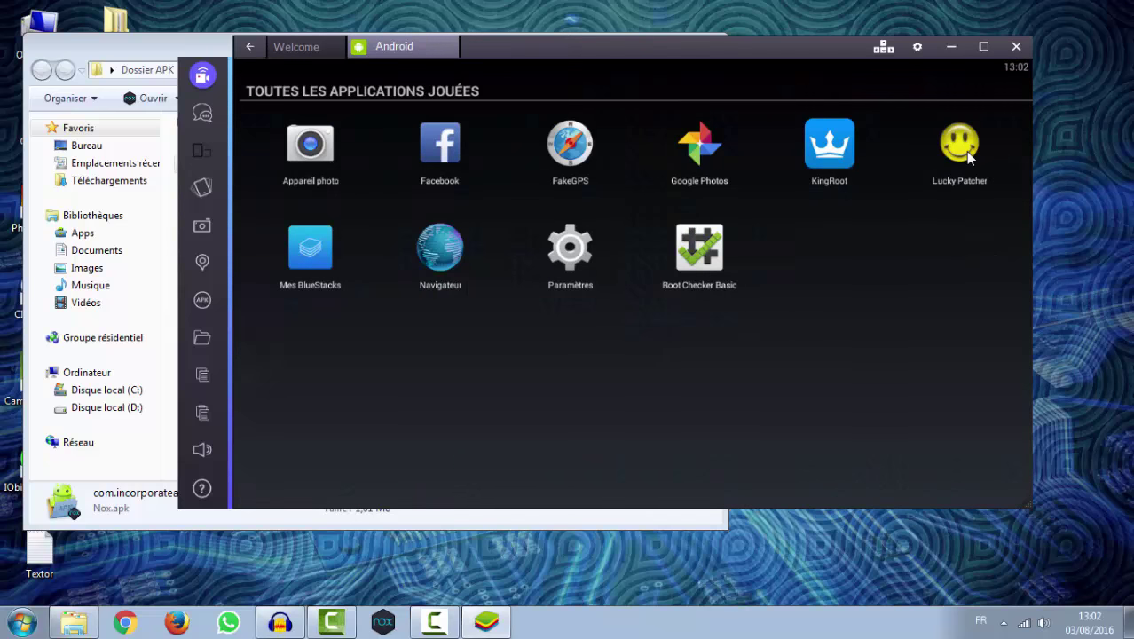
{"action": "left_click", "coordinate": [965, 151]}
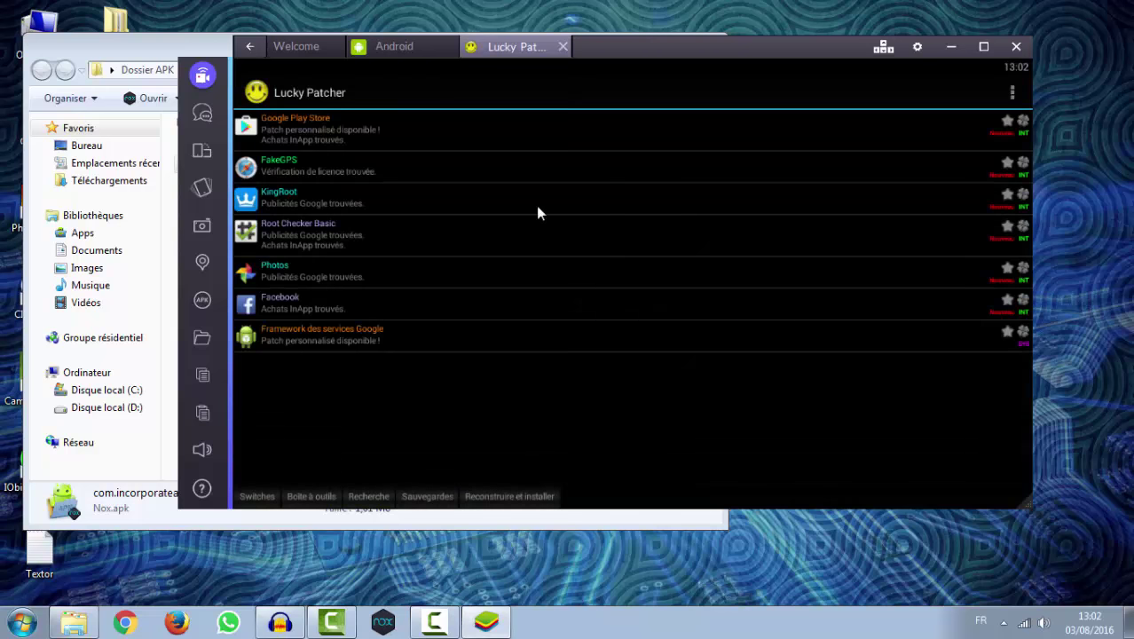
{"action": "left_click", "coordinate": [325, 175]}
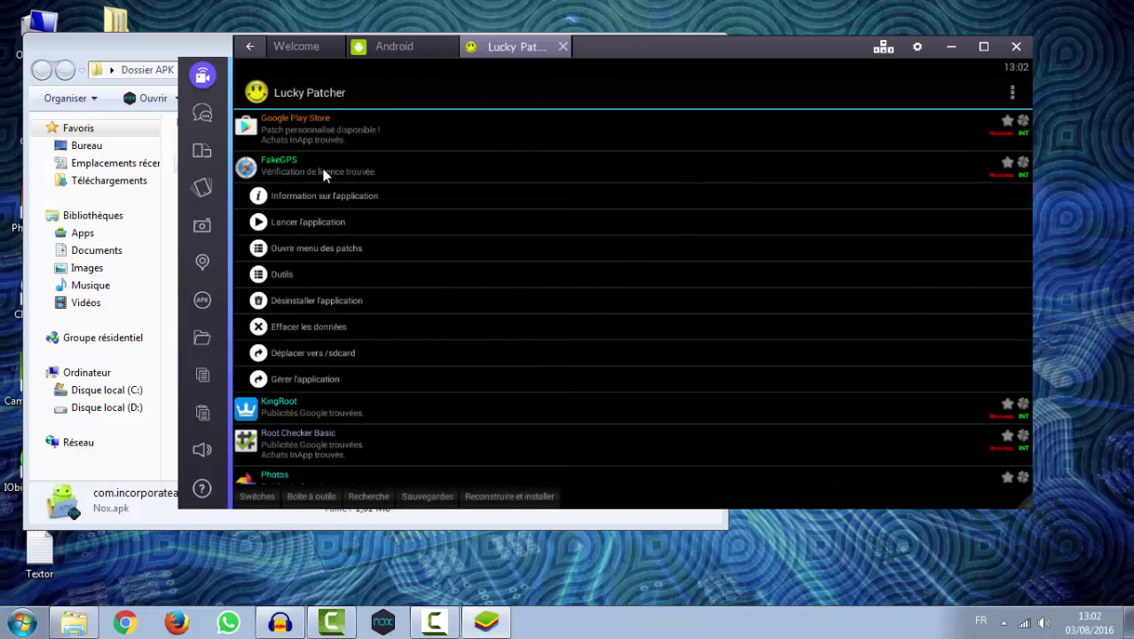
{"action": "left_click", "coordinate": [288, 378]}
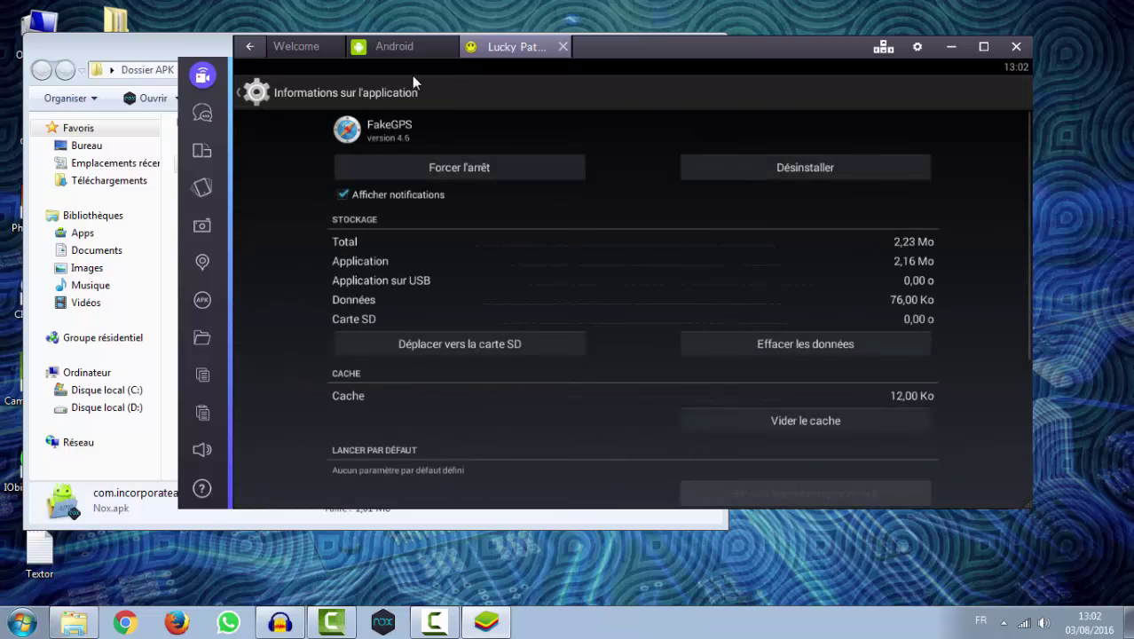
{"action": "left_click", "coordinate": [251, 46]}
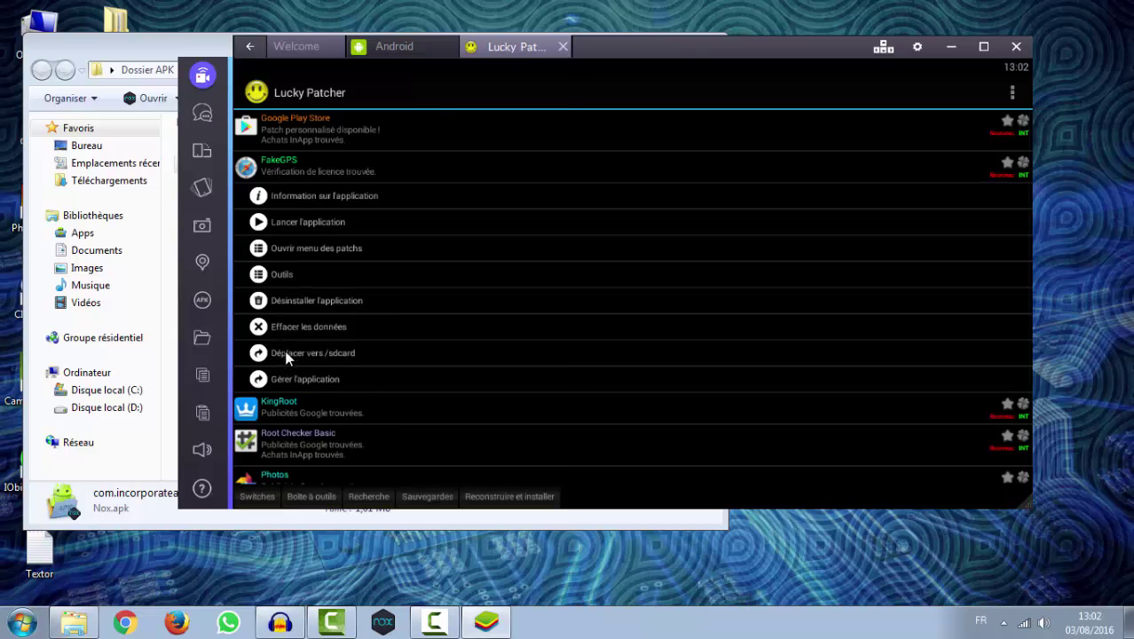
Back up FakeGPS as an .apk file with the Lucky Patcher tools and uninstall the application.
{"action": "left_click", "coordinate": [282, 274]}
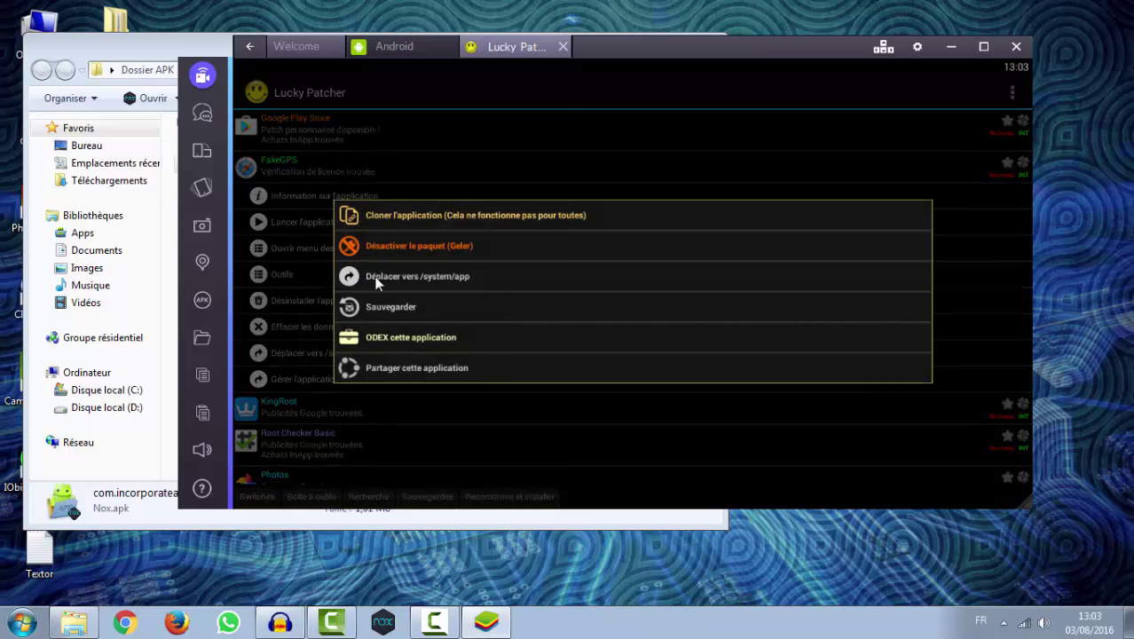
{"action": "left_click", "coordinate": [404, 303]}
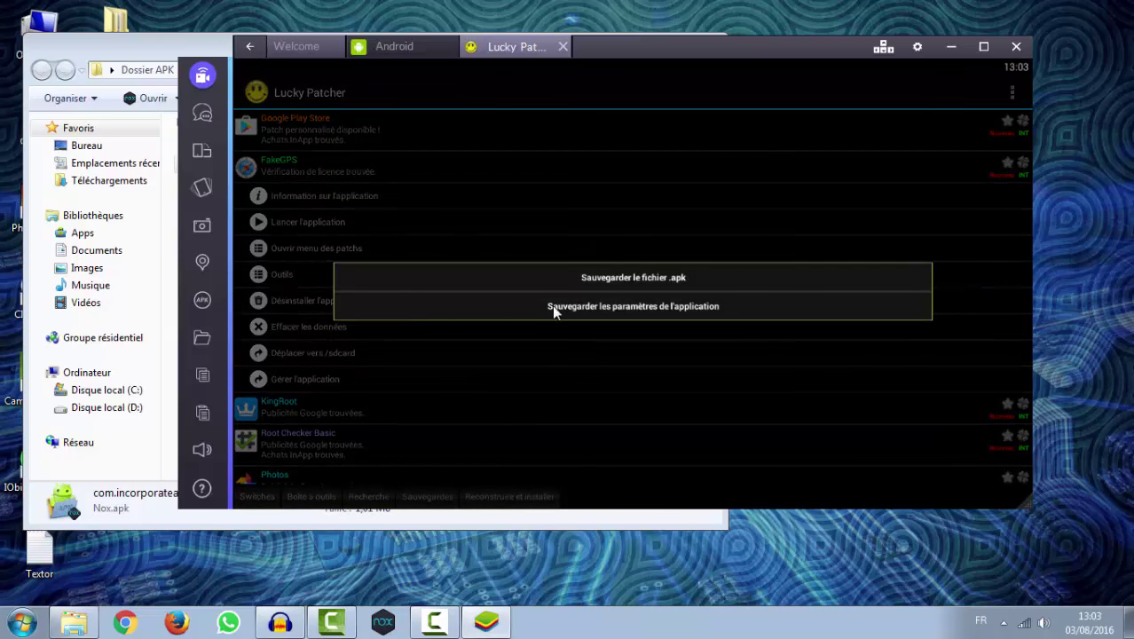
{"action": "left_click", "coordinate": [594, 280]}
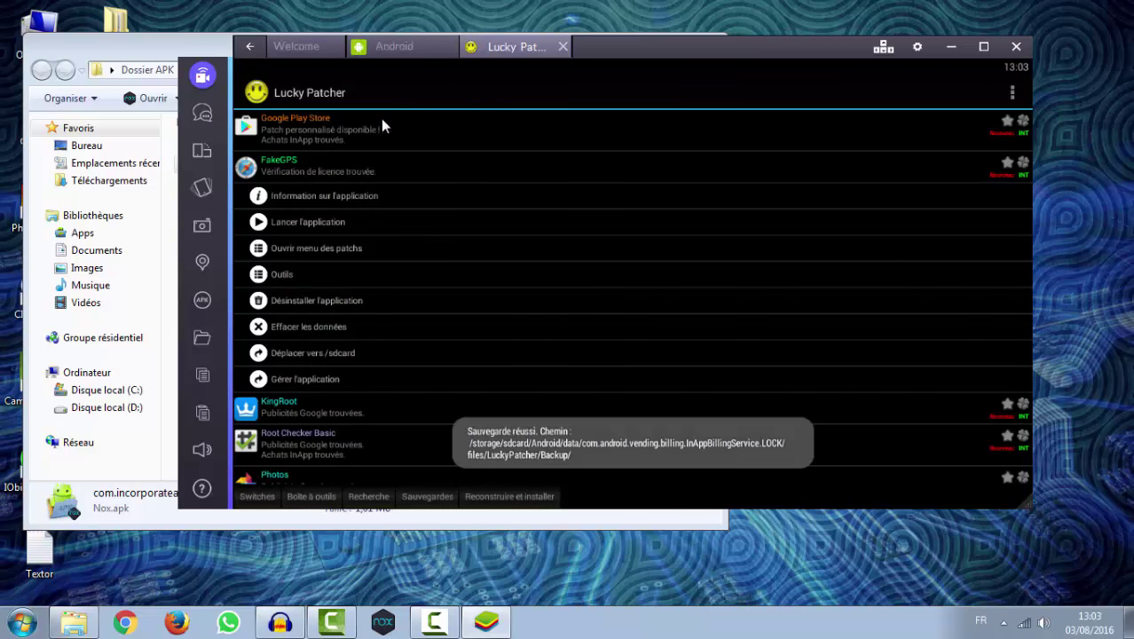
{"action": "left_click", "coordinate": [279, 300]}
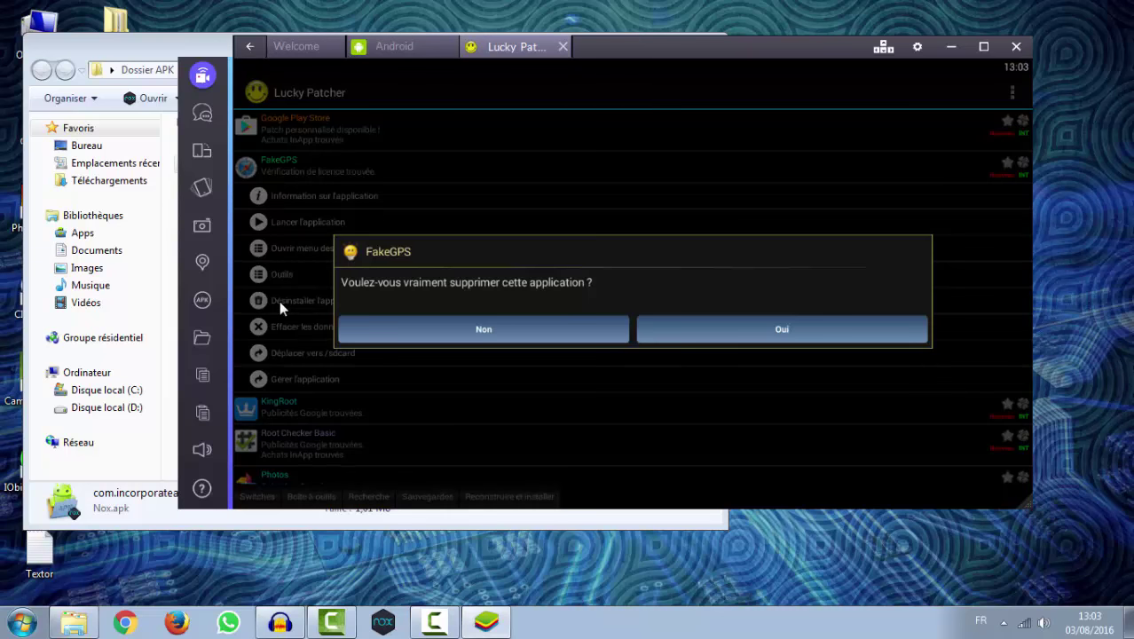
{"action": "left_click", "coordinate": [670, 329]}
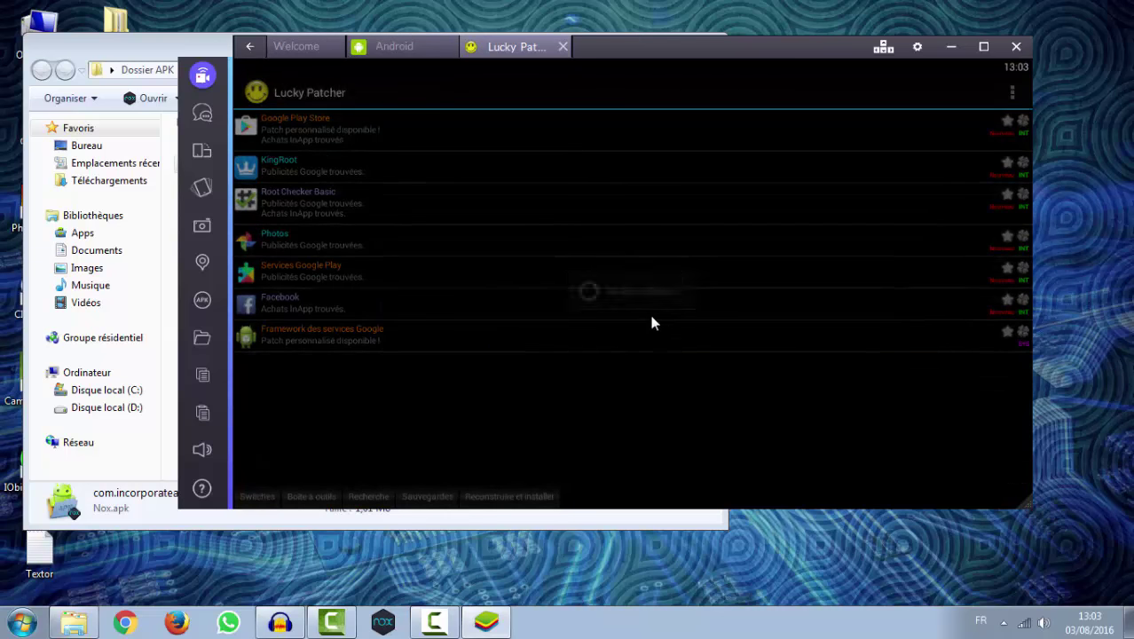
Install FakeGPS.ver.4.6.build.48.apk from the LuckyPatcher Backup folder as a system application and accept the restart.
{"action": "left_click", "coordinate": [509, 496]}
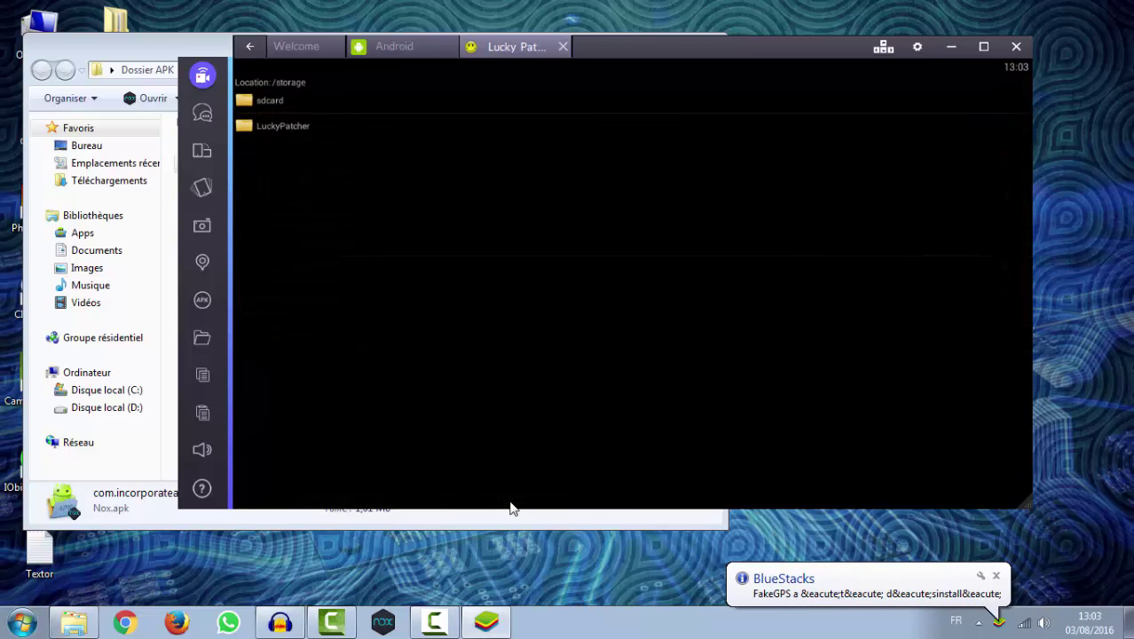
{"action": "left_click", "coordinate": [274, 130]}
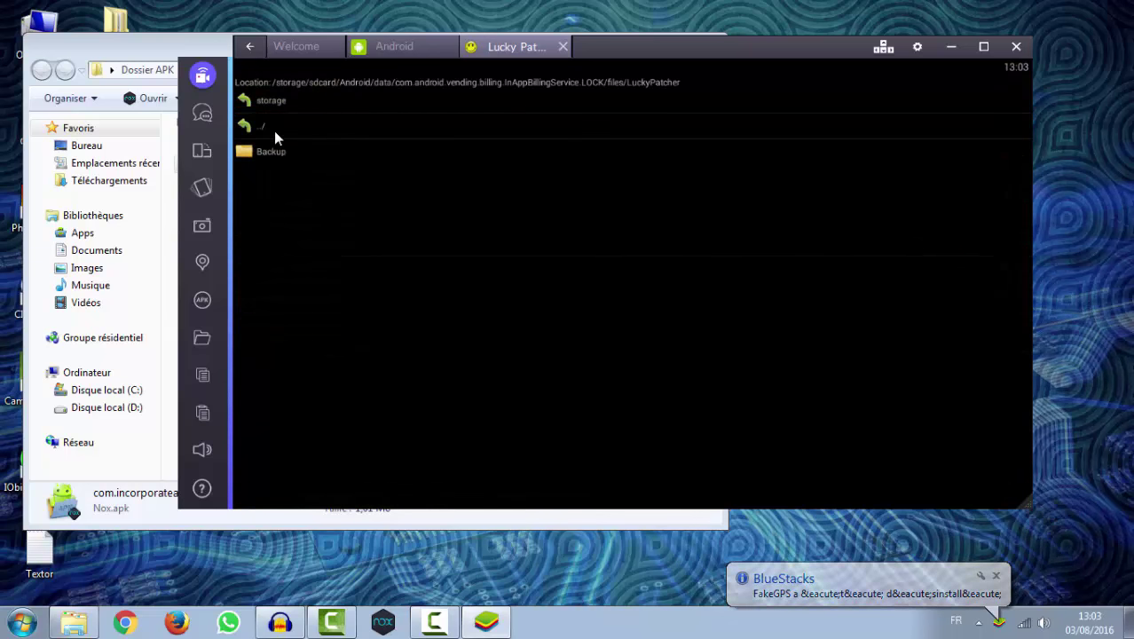
{"action": "left_click", "coordinate": [272, 153]}
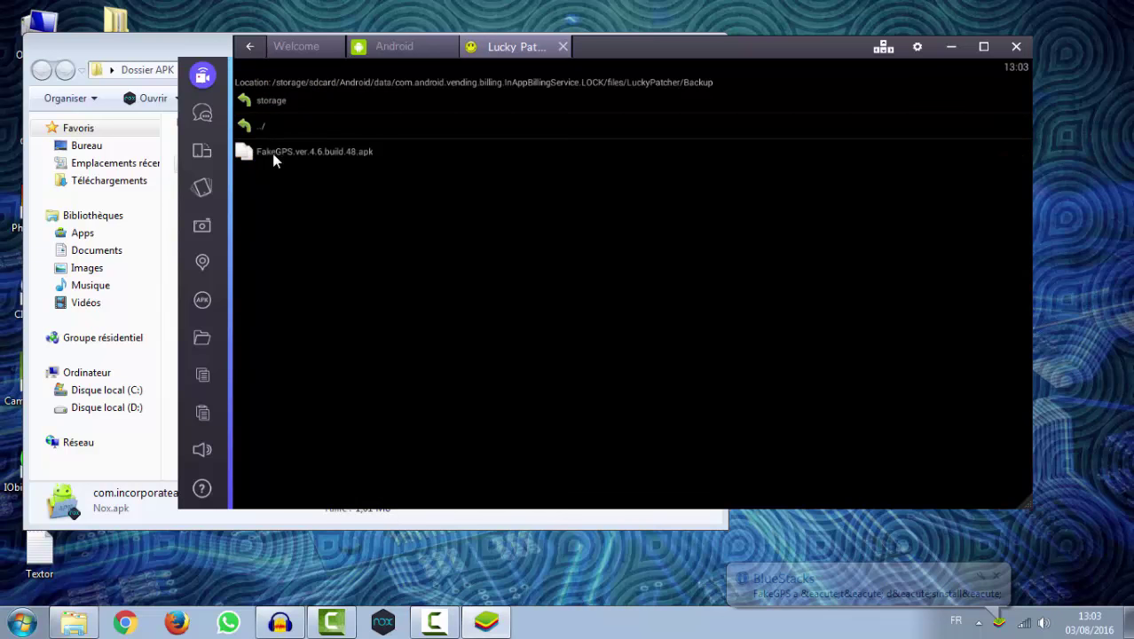
{"action": "left_click", "coordinate": [272, 152]}
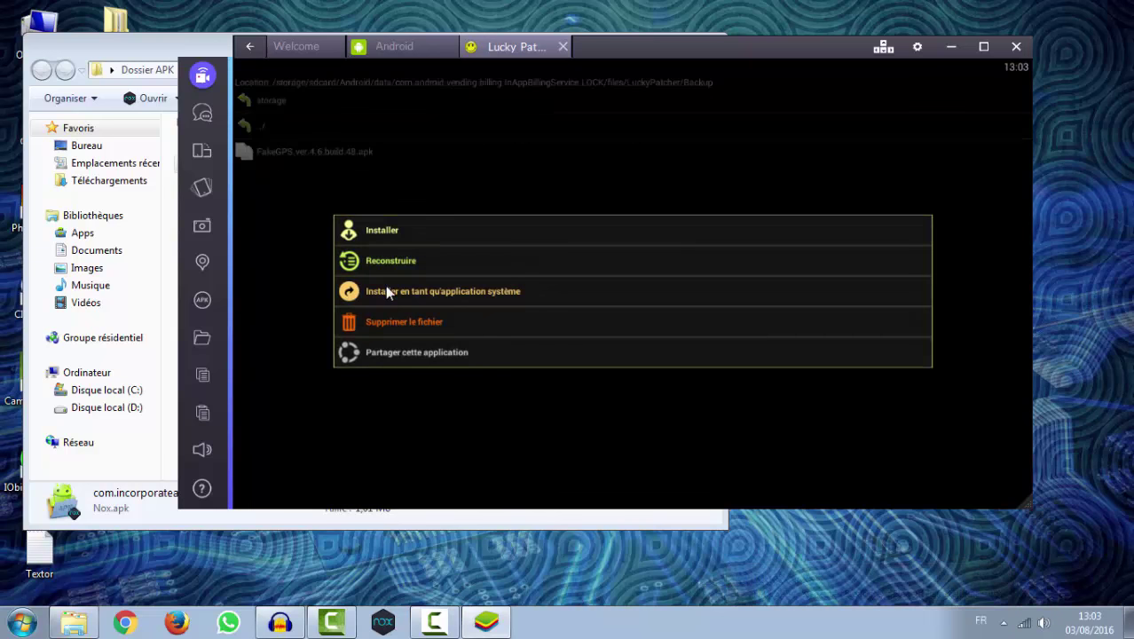
{"action": "left_click", "coordinate": [466, 291]}
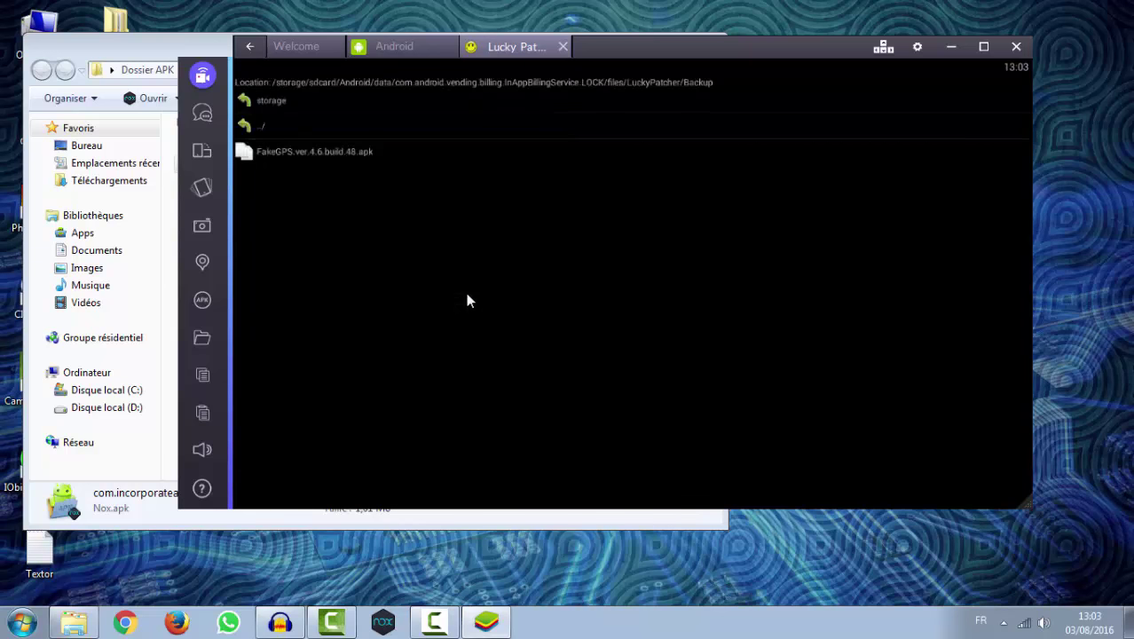
{"action": "left_click", "coordinate": [695, 332]}
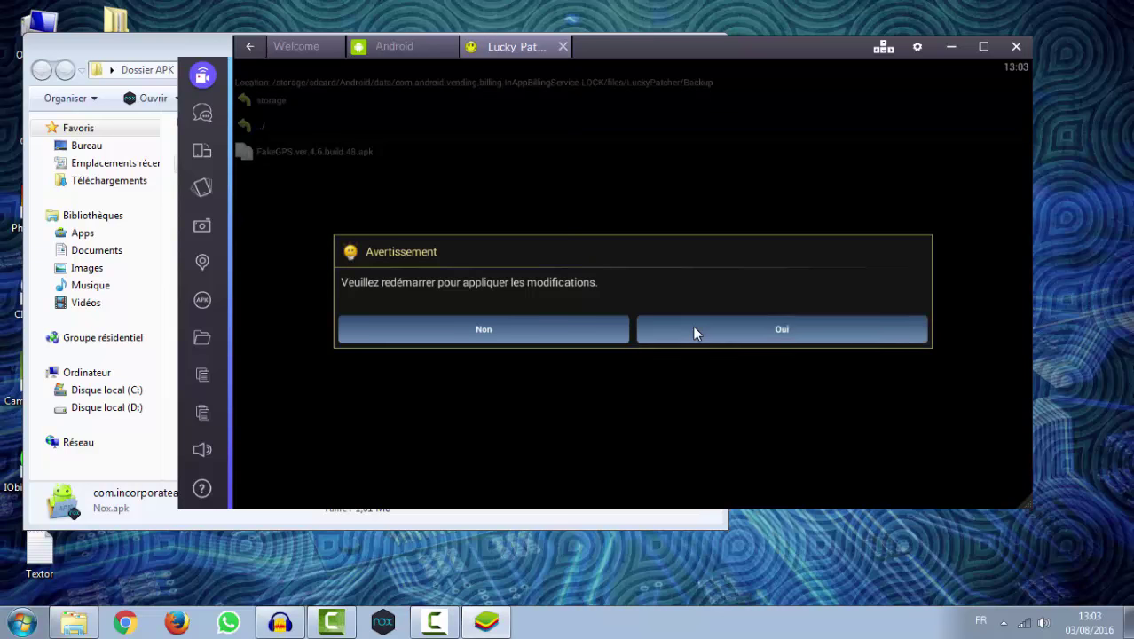
{"action": "left_click", "coordinate": [695, 332]}
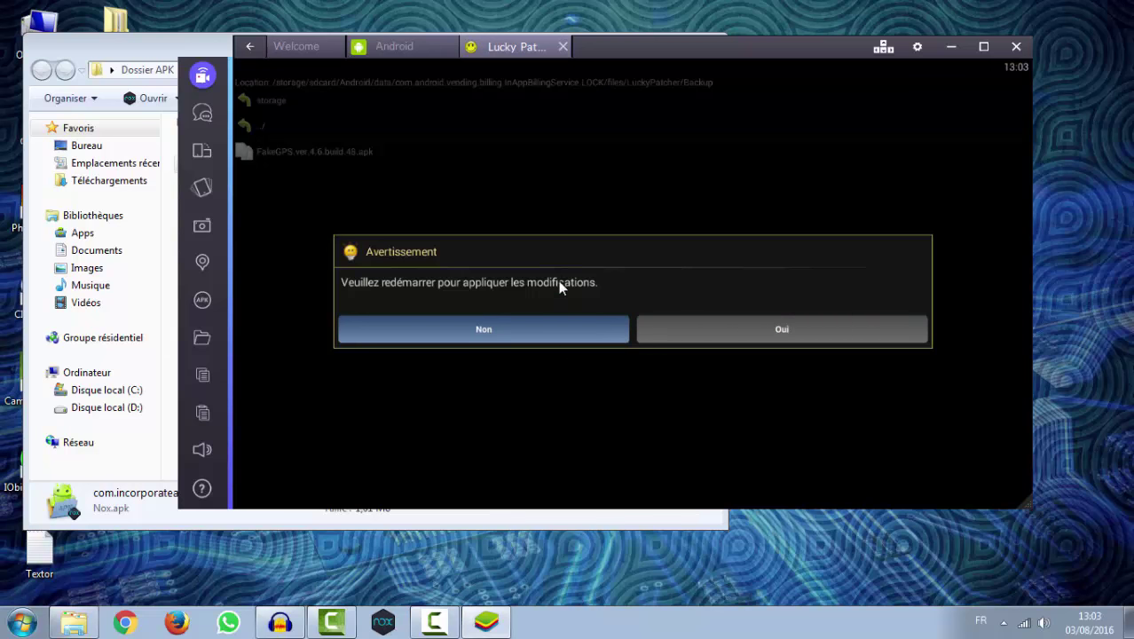
Move the Dossier APK window away from the desktop icons and minimize it.
{"action": "left_click", "coordinate": [170, 50]}
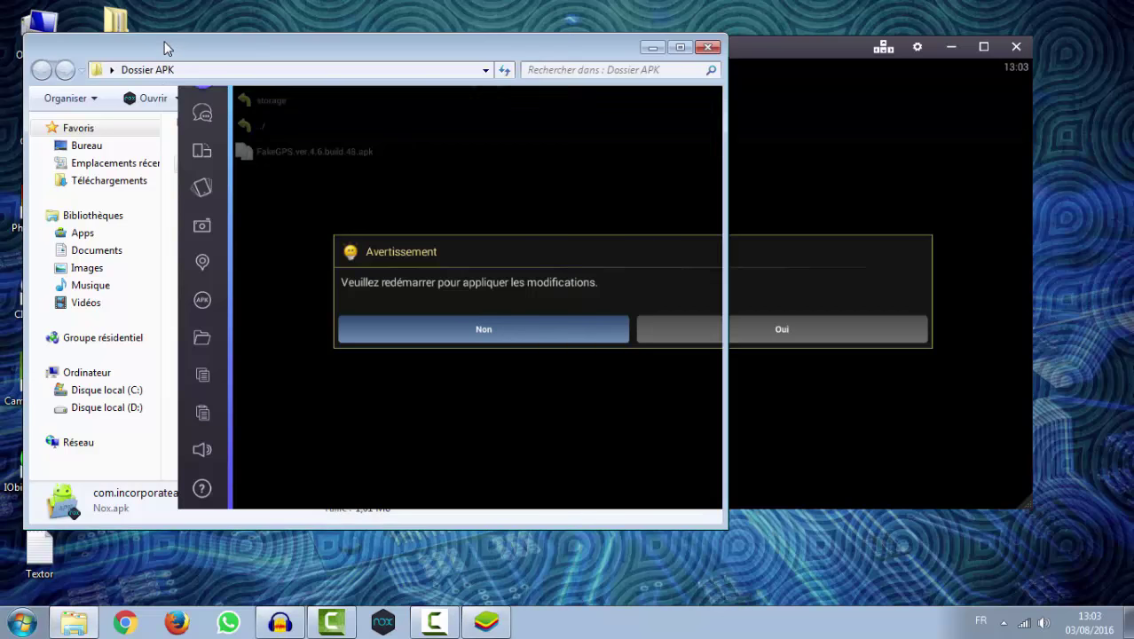
{"action": "left_click_drag", "start_coordinate": [170, 49], "coordinate": [419, 39]}
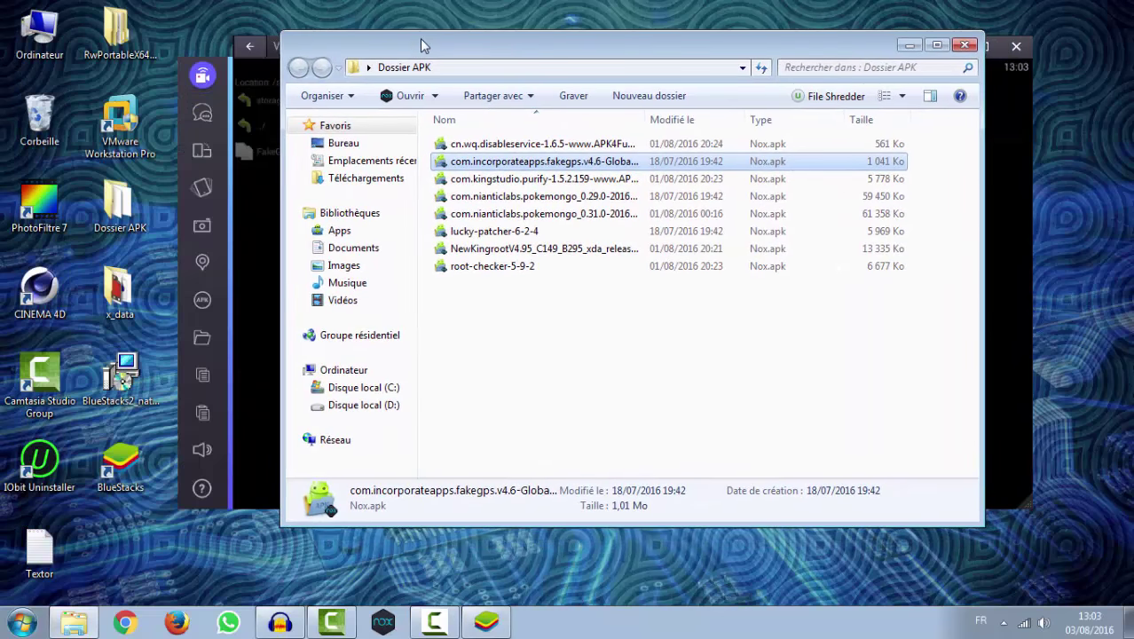
{"action": "left_click", "coordinate": [910, 45]}
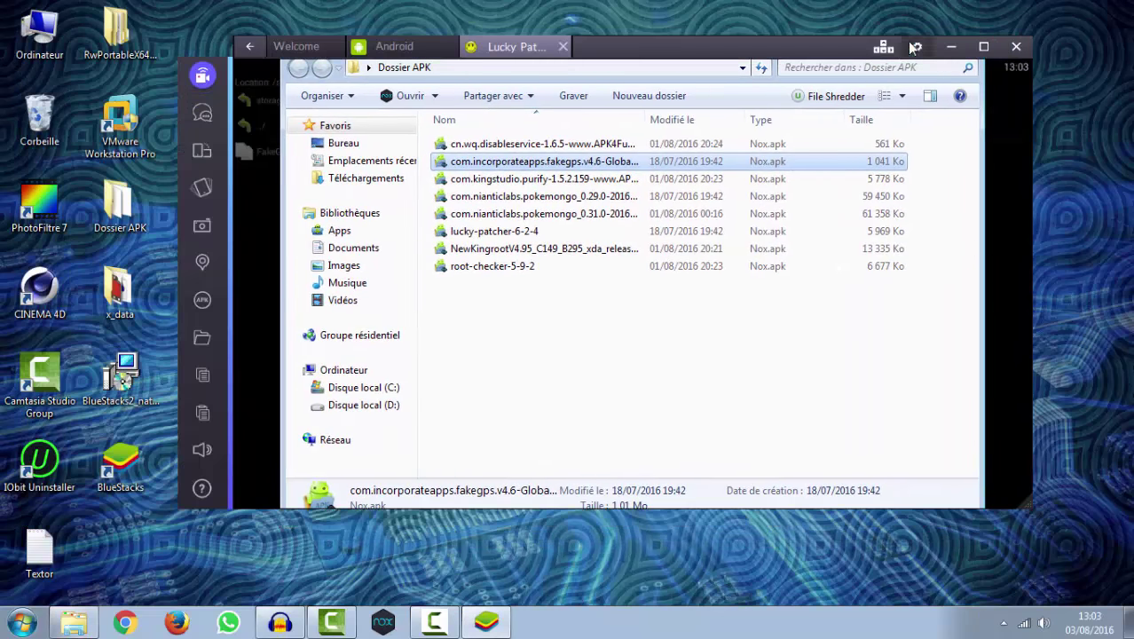
Open the Windows Task Manager to view the running processes, and close it.
{"action": "right_click", "coordinate": [535, 626]}
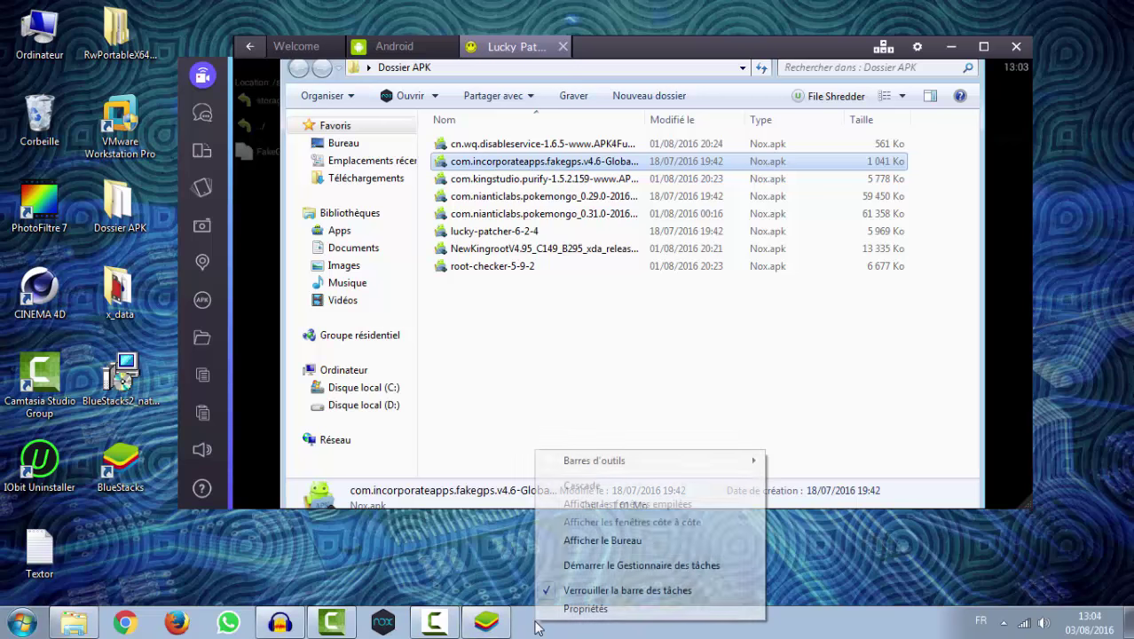
{"action": "left_click", "coordinate": [575, 564]}
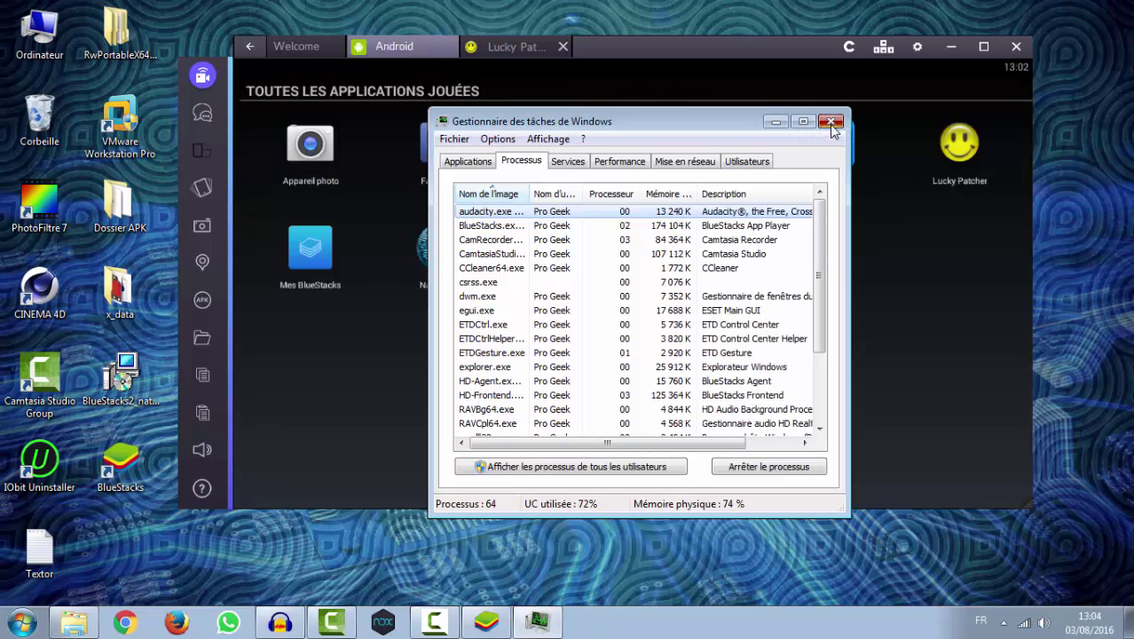
{"action": "left_click", "coordinate": [830, 122]}
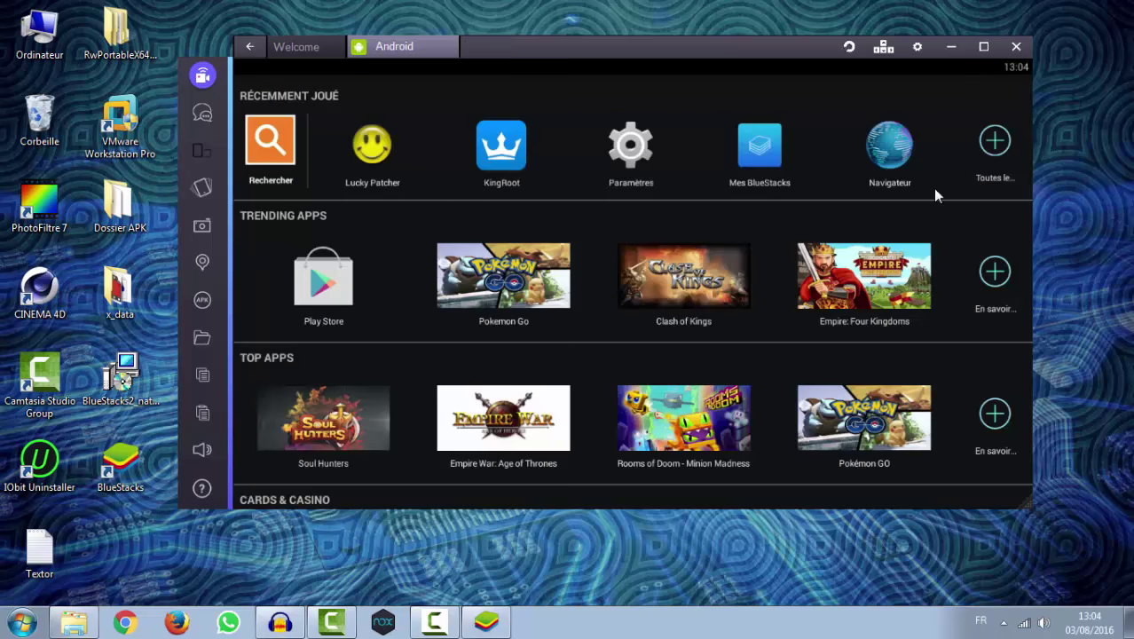
Launch Lucky Patcher and enable the Afficher les applications systèmes filter in its settings, returning to the application list.
{"action": "left_click", "coordinate": [998, 152]}
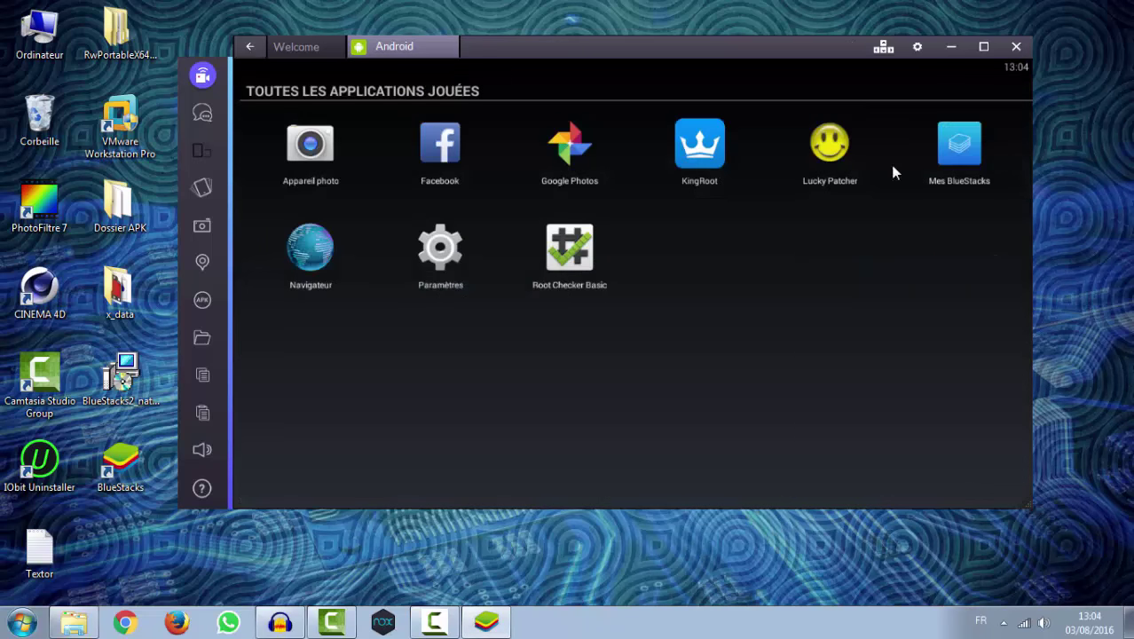
{"action": "left_click", "coordinate": [832, 149]}
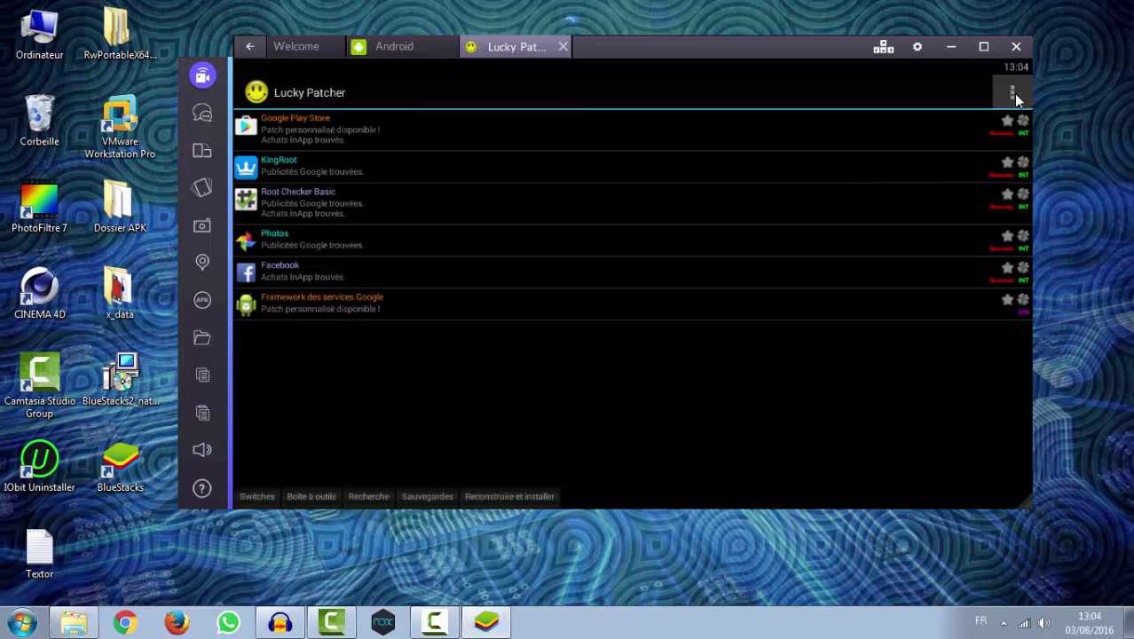
{"action": "left_click", "coordinate": [1012, 93]}
{"action": "left_click", "coordinate": [917, 155]}
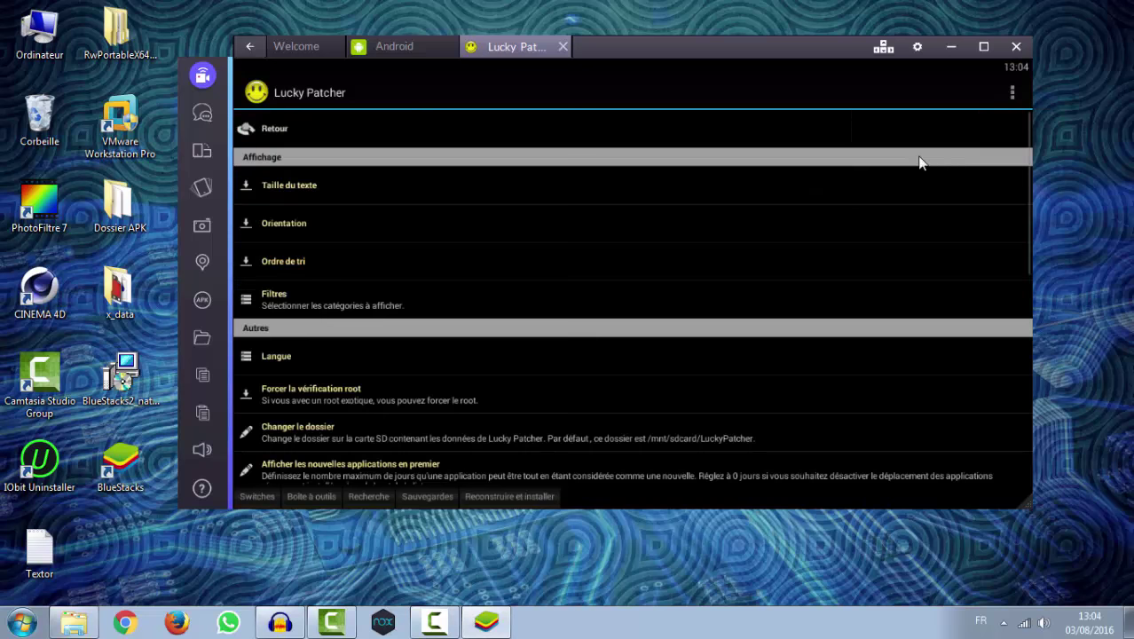
{"action": "left_click", "coordinate": [483, 299]}
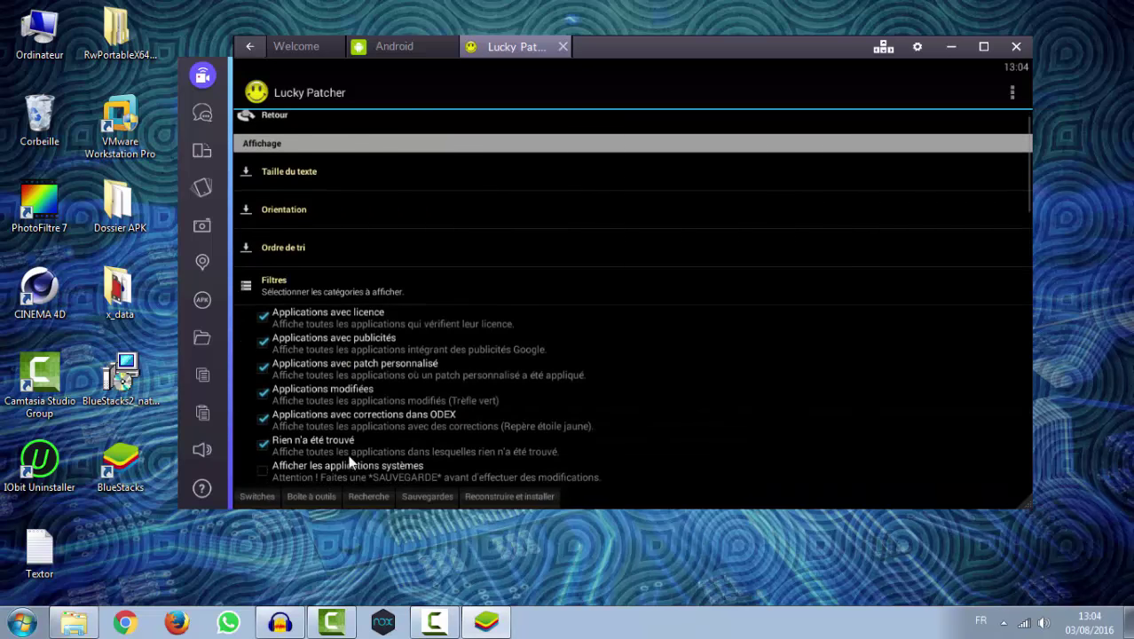
{"action": "left_click", "coordinate": [312, 478]}
{"action": "left_click", "coordinate": [249, 46]}
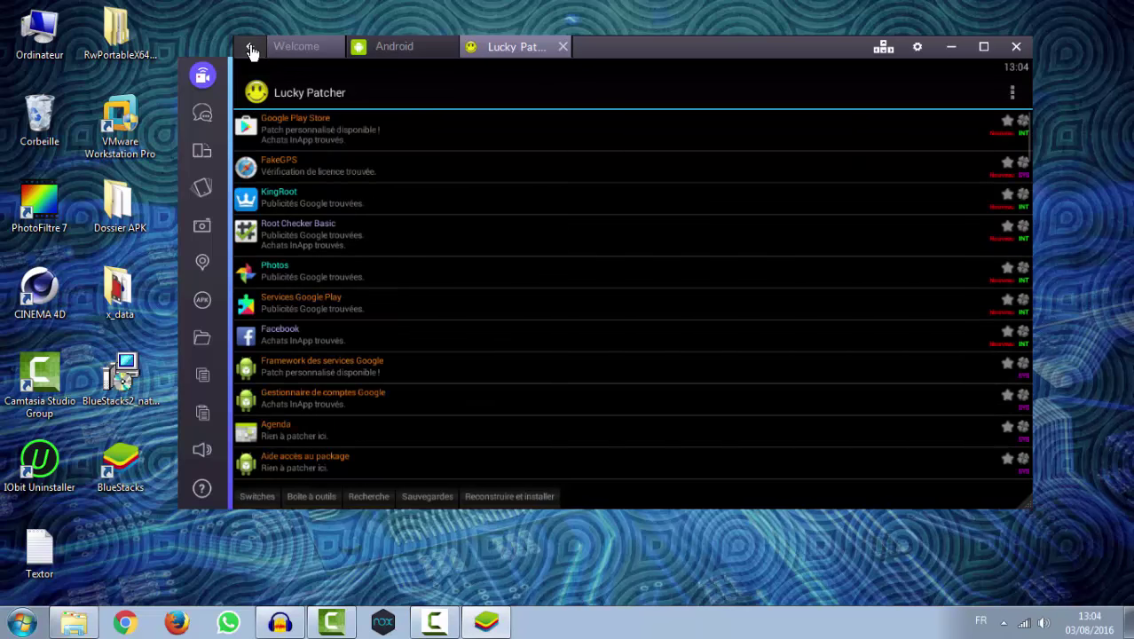
Launch FakeGPS from its entry in Lucky Patcher and dismiss the How to operate instructions.
{"action": "left_click", "coordinate": [313, 167]}
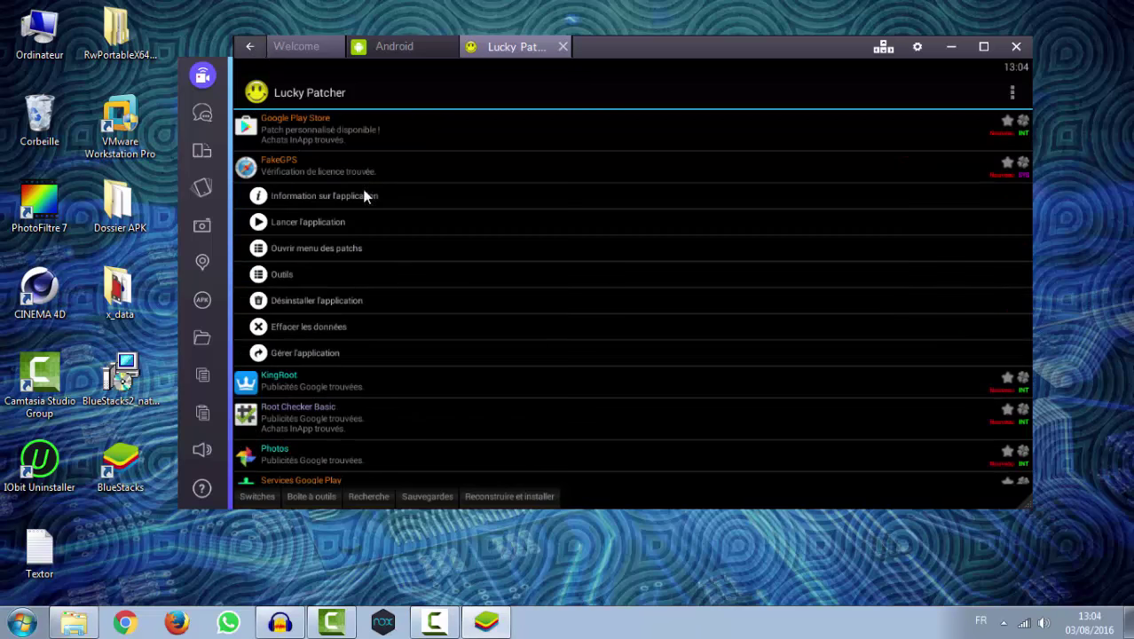
{"action": "left_click", "coordinate": [328, 224]}
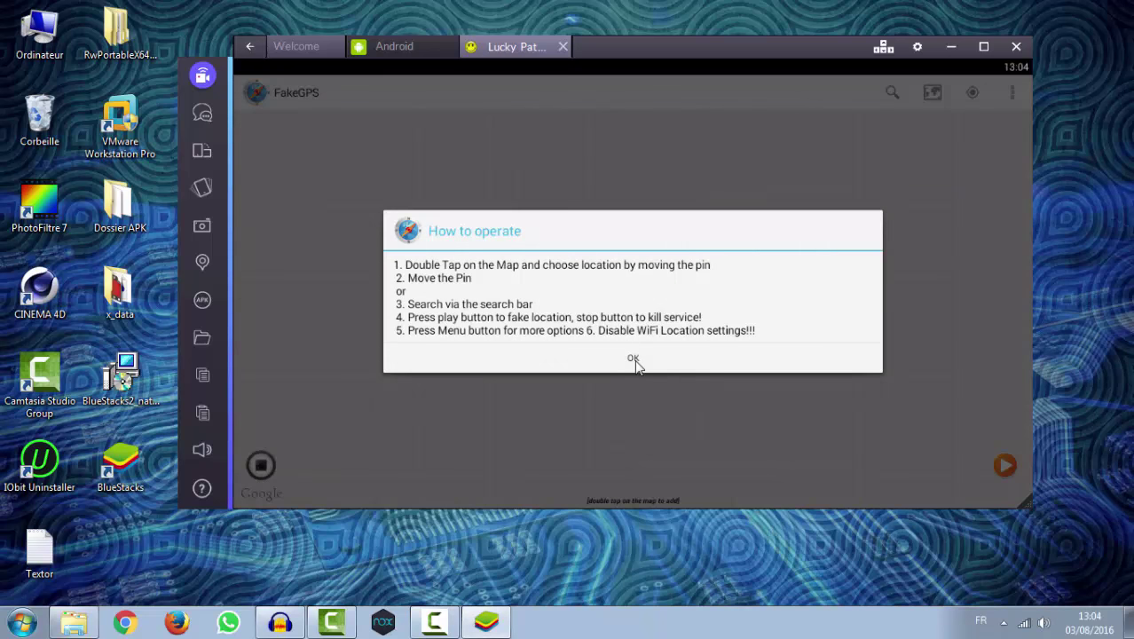
{"action": "left_click", "coordinate": [633, 359]}
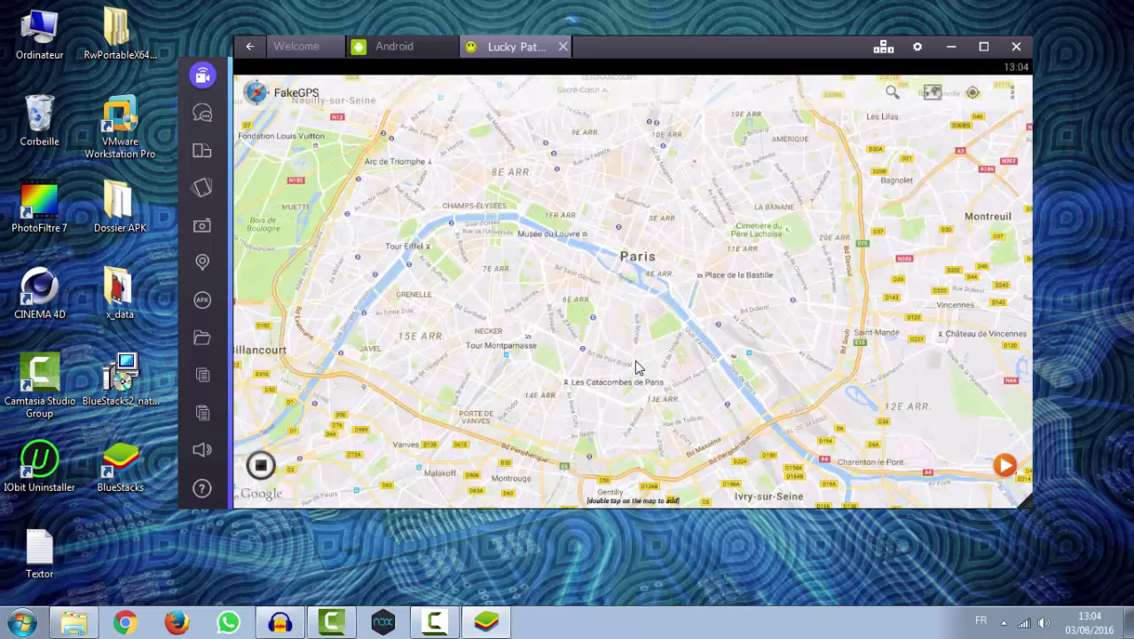
Enable Expert Mode in the FakeGPS settings, accept the warning, and return to Lucky Patcher.
{"action": "left_click", "coordinate": [1012, 94]}
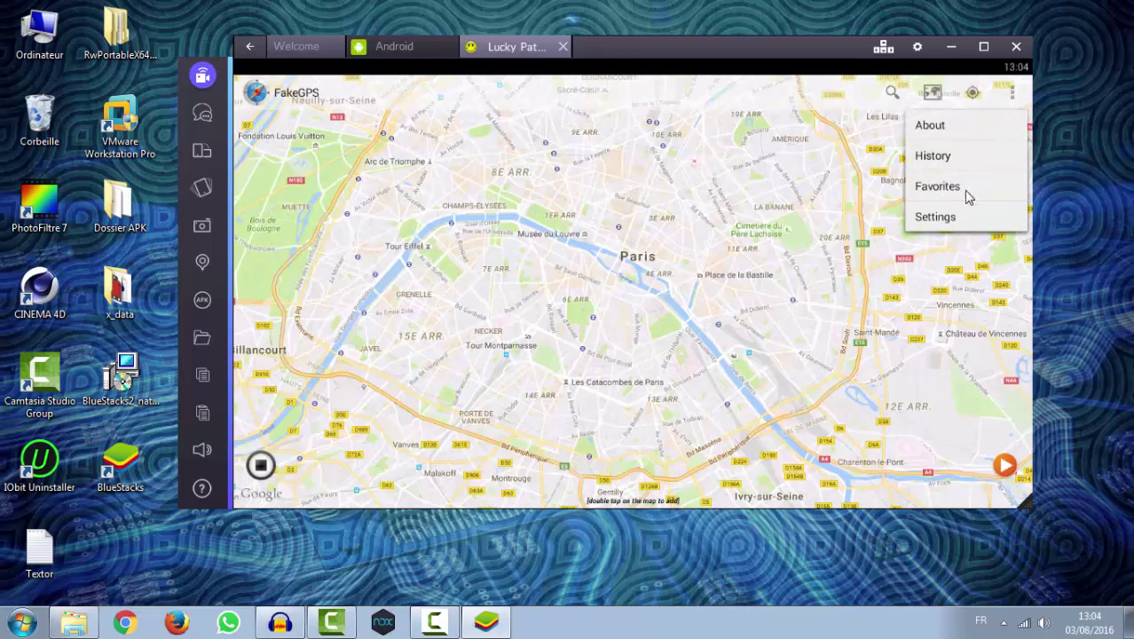
{"action": "left_click", "coordinate": [938, 216]}
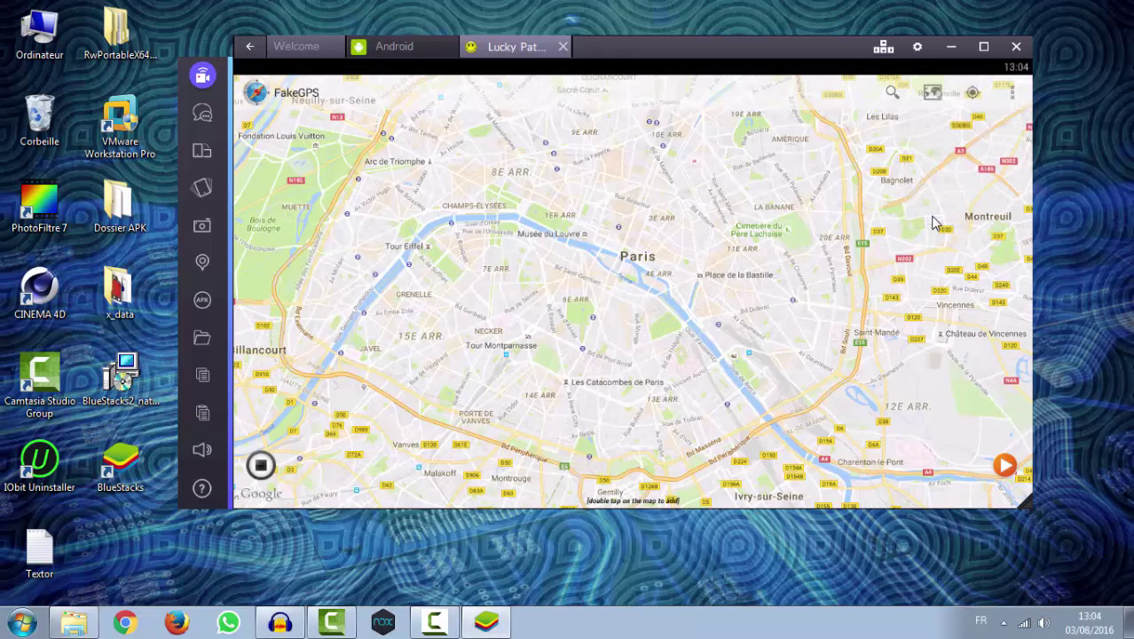
{"action": "left_click", "coordinate": [925, 195]}
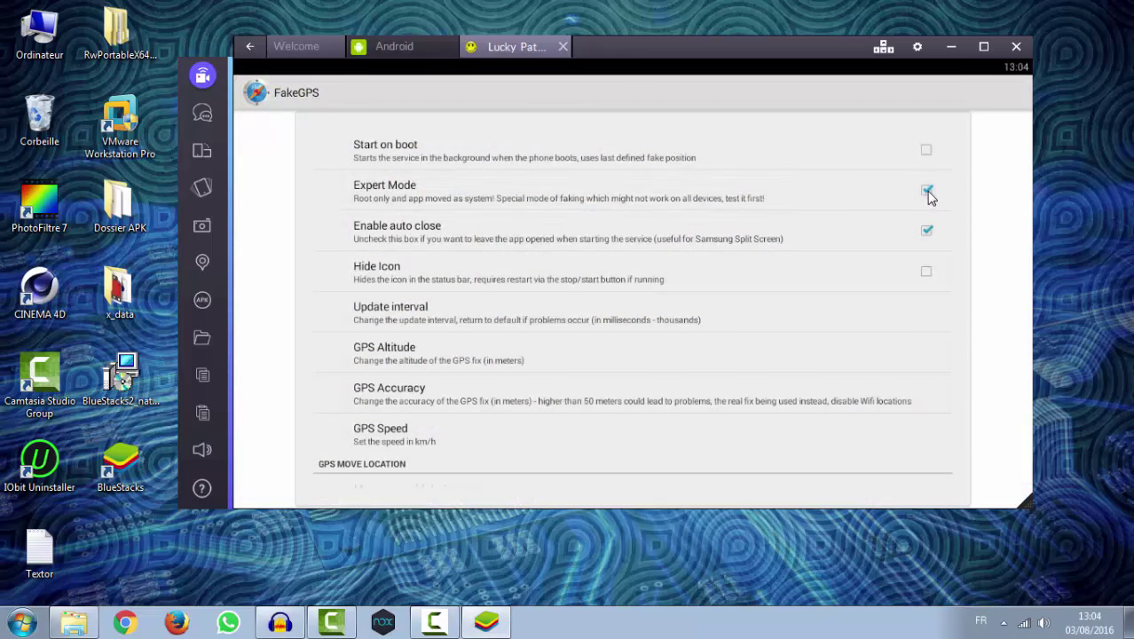
{"action": "left_click", "coordinate": [659, 364]}
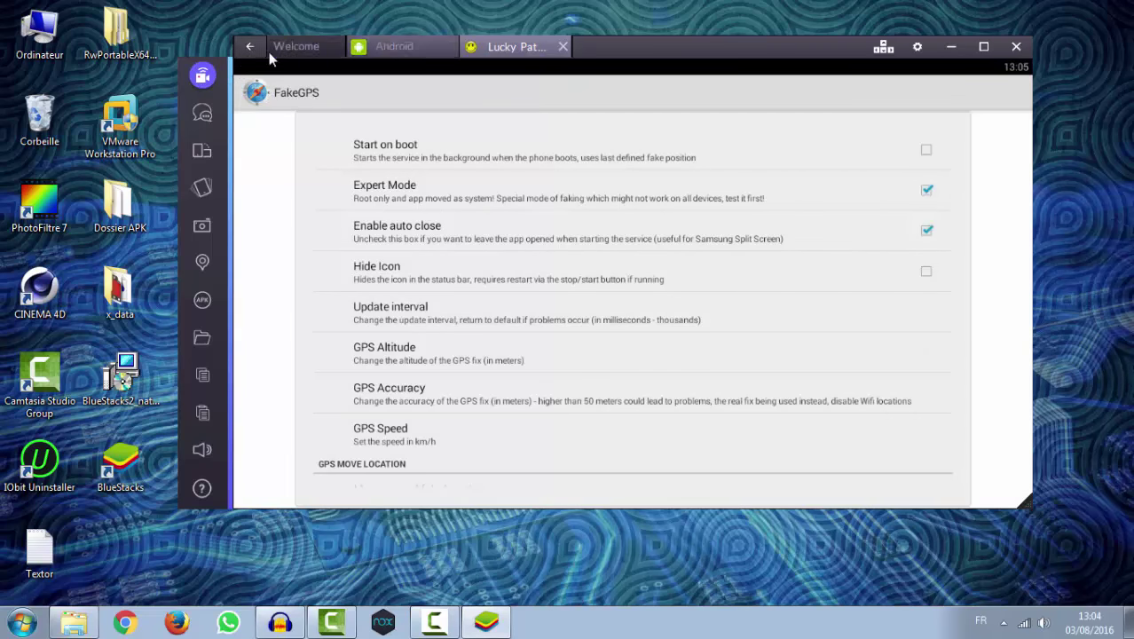
{"action": "left_click", "coordinate": [251, 50]}
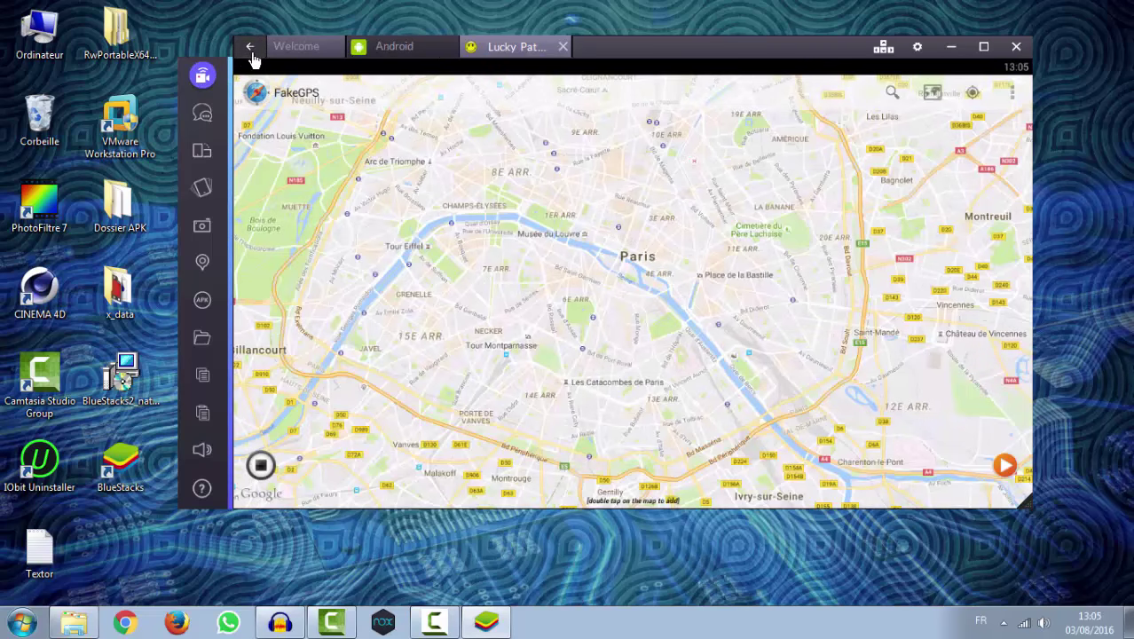
{"action": "left_click", "coordinate": [252, 50]}
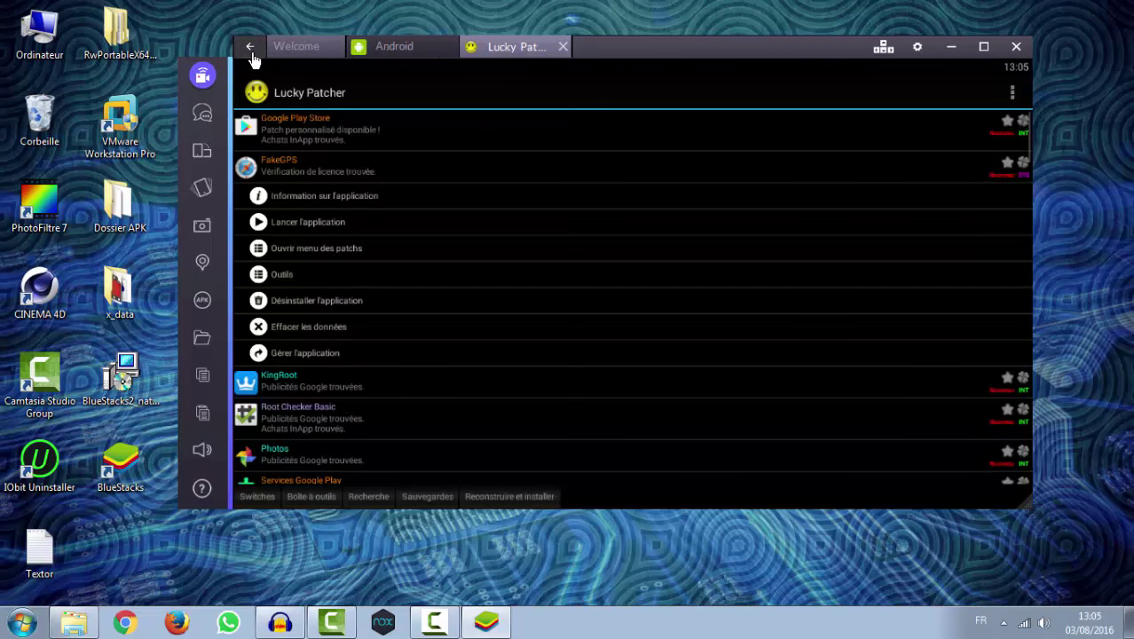
Patch out FakeGPS's licence verification using Choisir modèles with Vérification license définitive selected, and launch the patched application.
{"action": "left_click", "coordinate": [326, 248]}
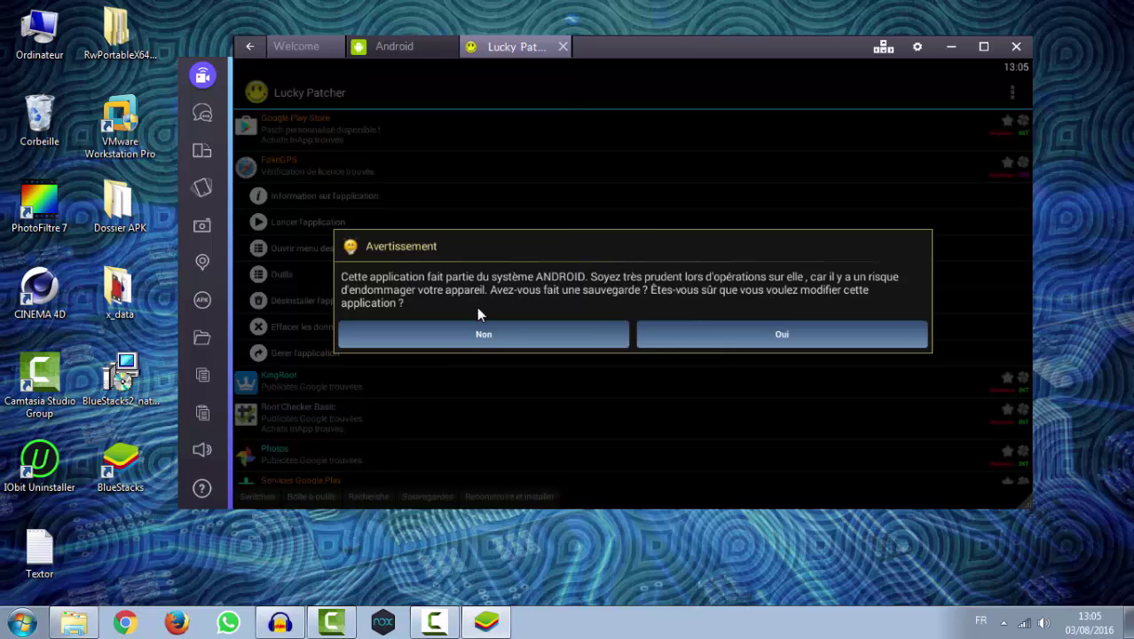
{"action": "left_click", "coordinate": [683, 342]}
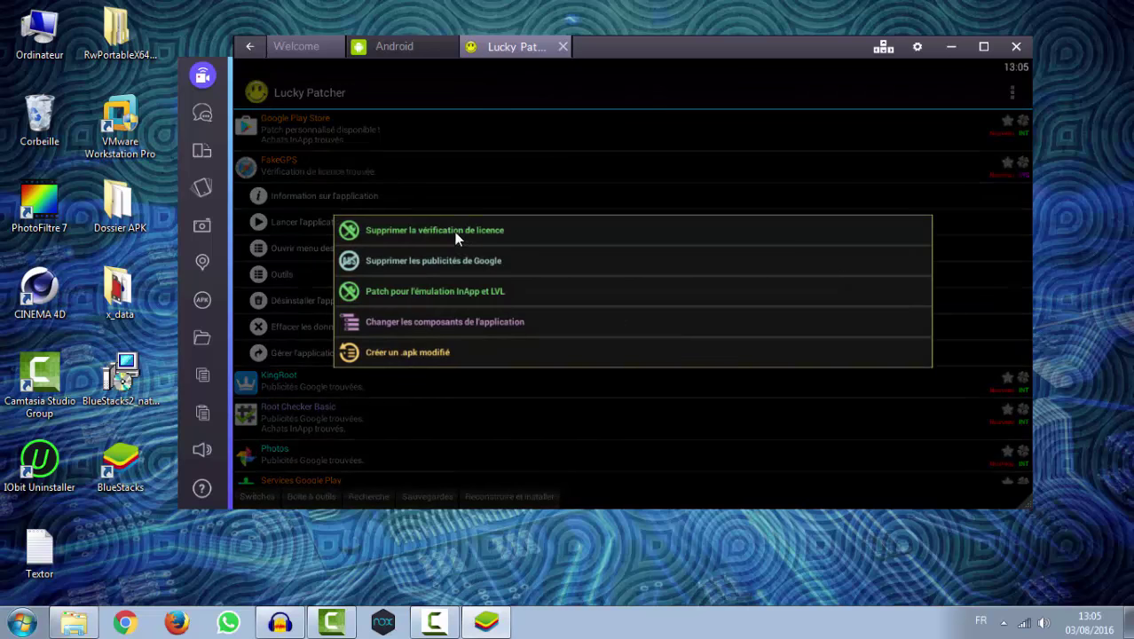
{"action": "left_click", "coordinate": [448, 232]}
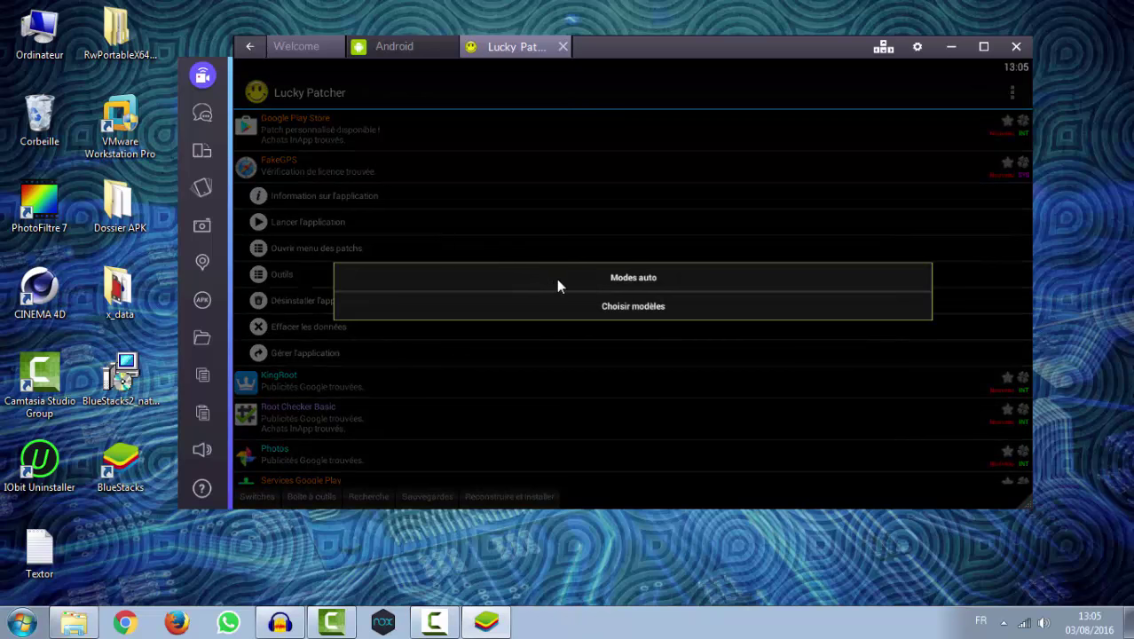
{"action": "left_click", "coordinate": [565, 308]}
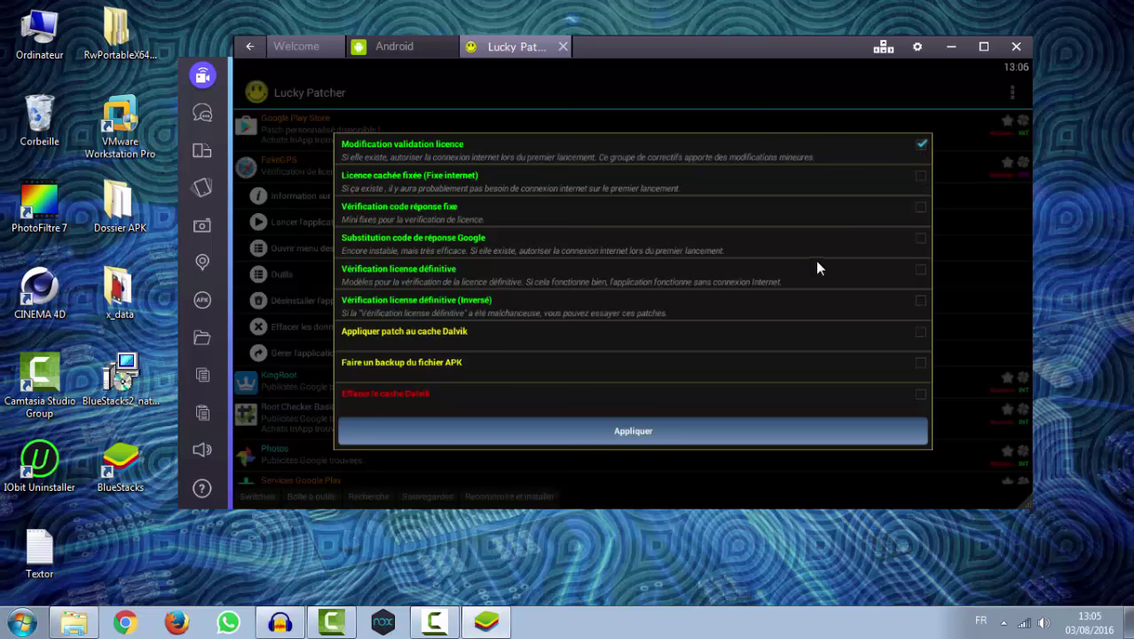
{"action": "left_click", "coordinate": [920, 277]}
{"action": "left_click", "coordinate": [619, 433]}
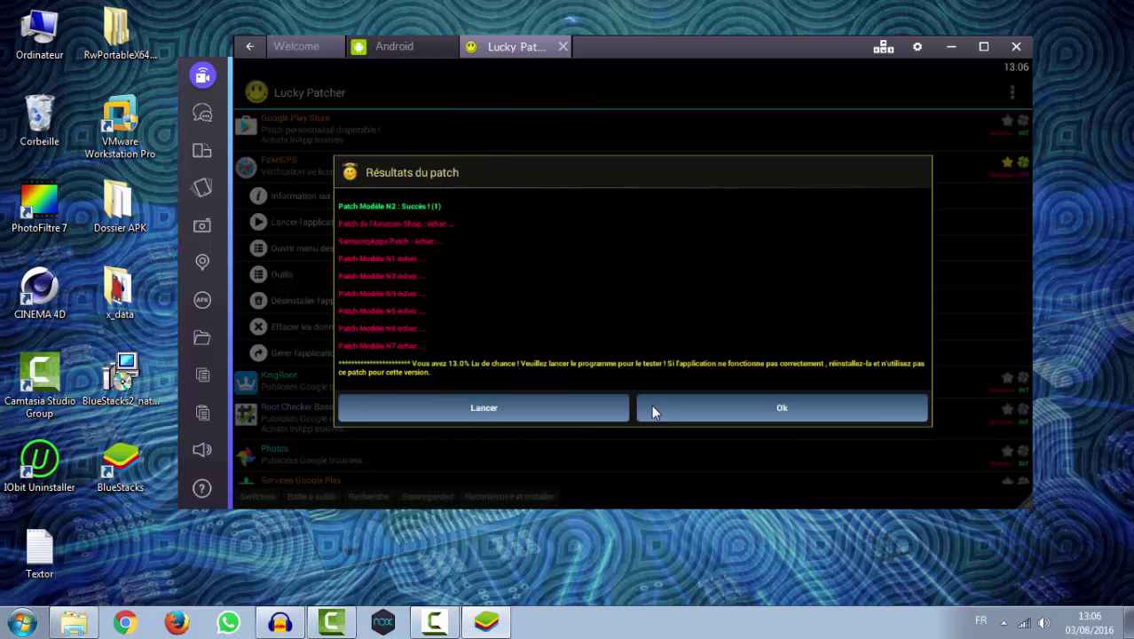
{"action": "left_click", "coordinate": [669, 406]}
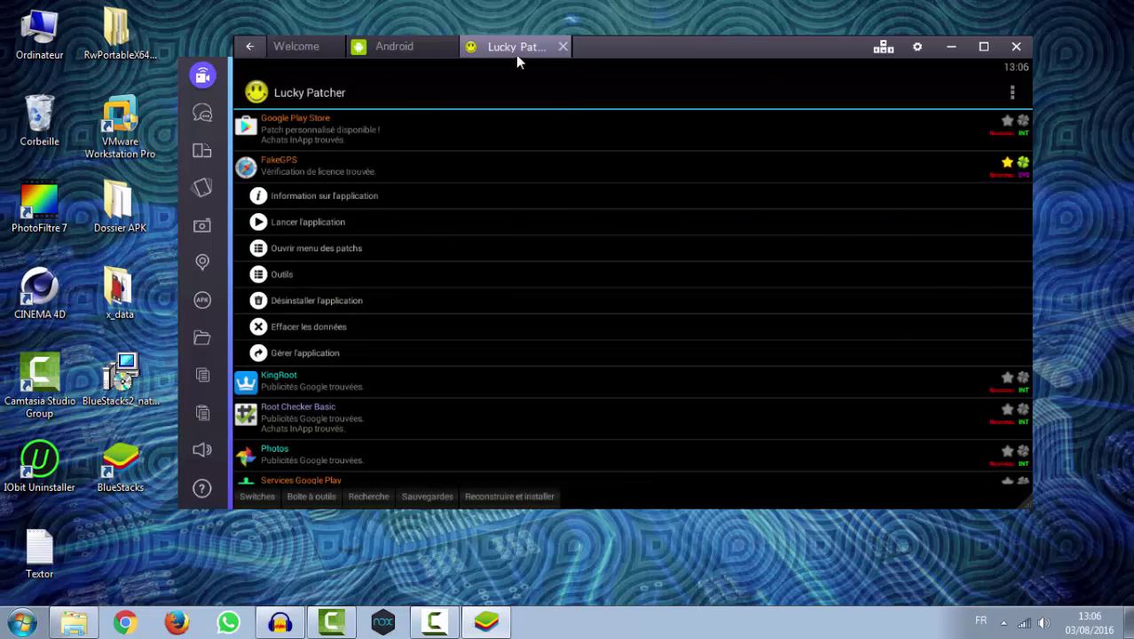
{"action": "left_click", "coordinate": [317, 222]}
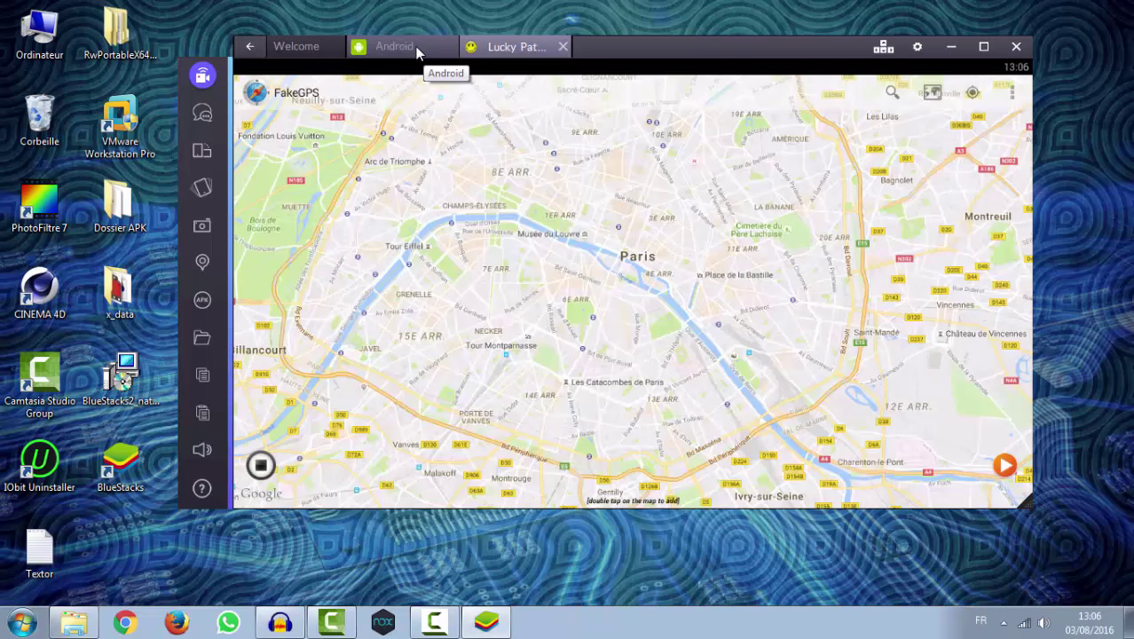
Install the com.nianticlabs.pokemongo_0.31.0 APK from the Dossier APK folder into BlueStacks and minimize the folder window.
{"action": "left_click", "coordinate": [417, 51]}
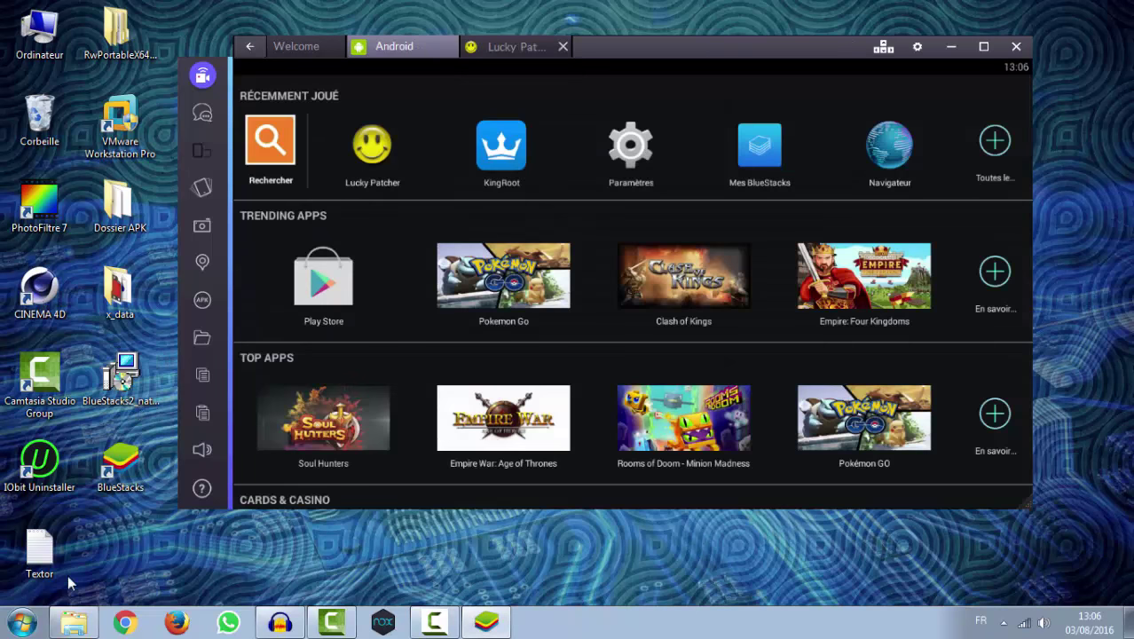
{"action": "left_click", "coordinate": [74, 621]}
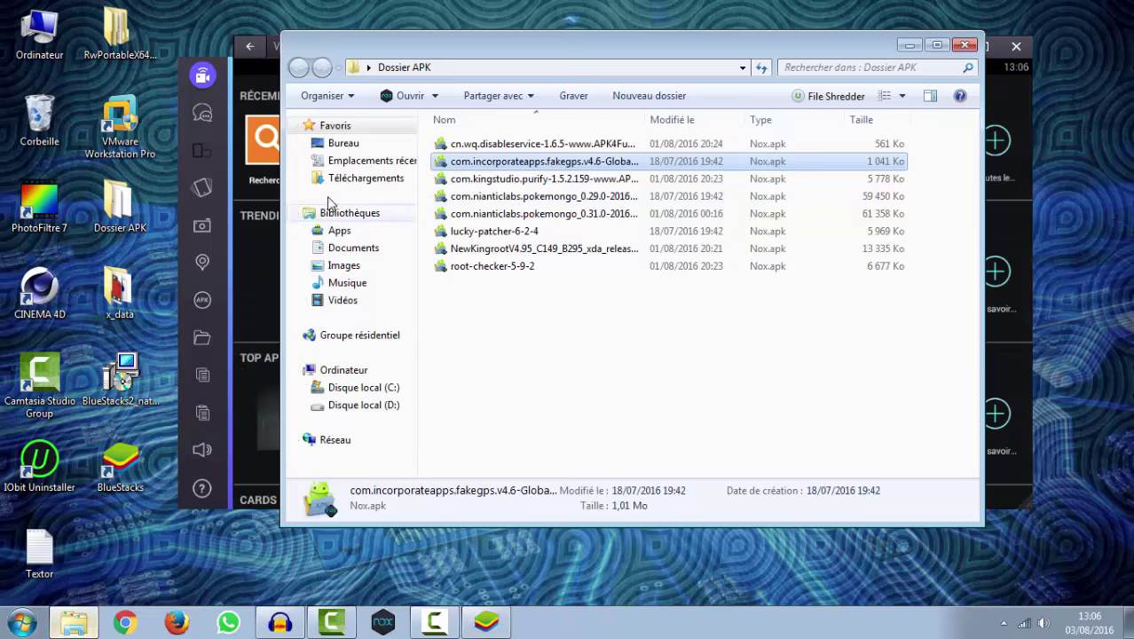
{"action": "left_click", "coordinate": [496, 214]}
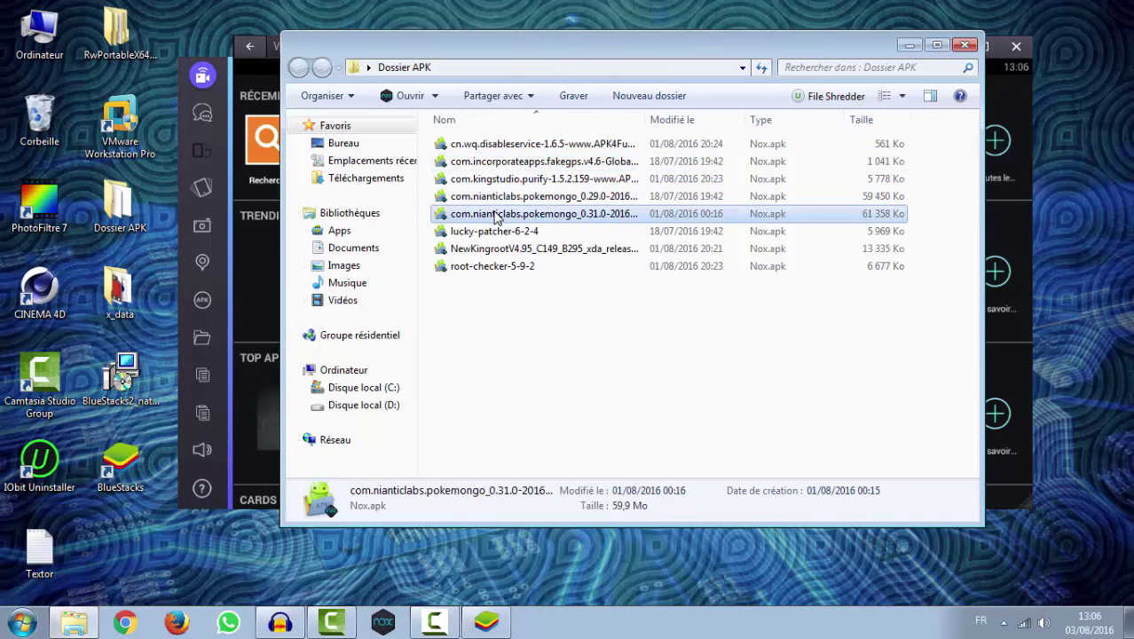
{"action": "left_click_drag", "start_coordinate": [497, 217], "coordinate": [257, 278]}
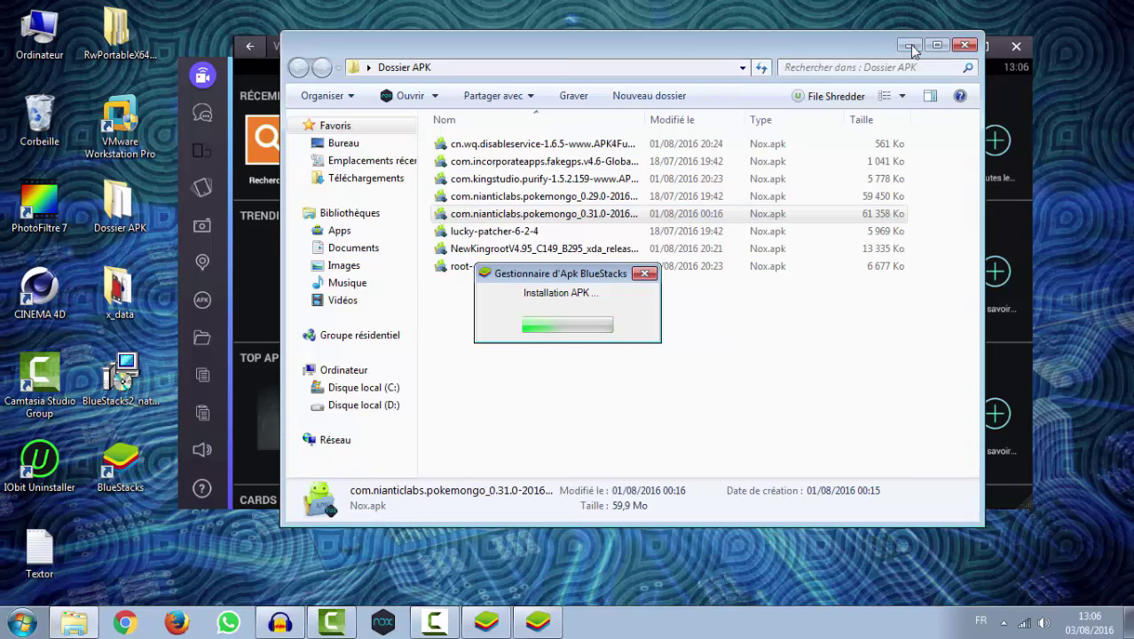
{"action": "left_click", "coordinate": [908, 45]}
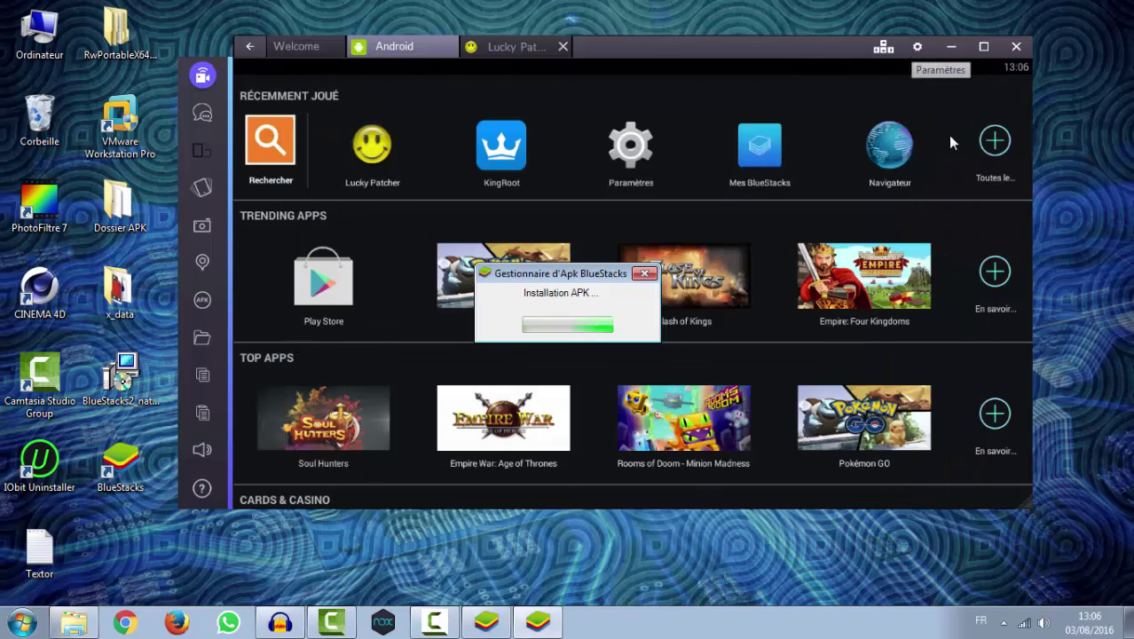
View the list of all installed applications, mute the BlueStacks sound, and return to the Android home page.
{"action": "left_click", "coordinate": [994, 144]}
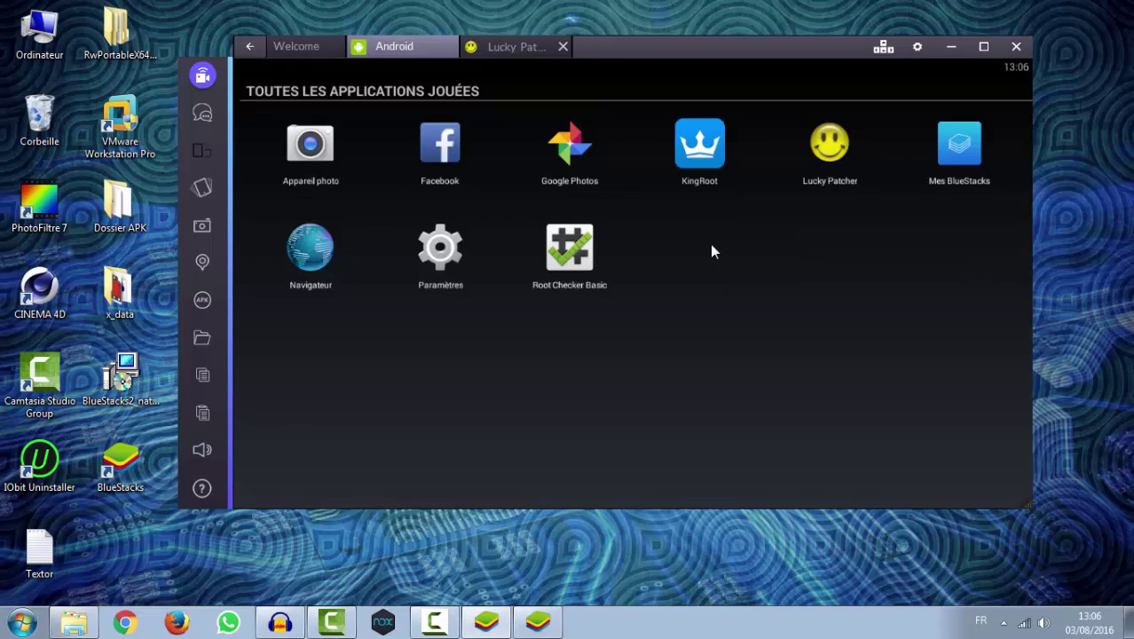
{"action": "left_click", "coordinate": [202, 450]}
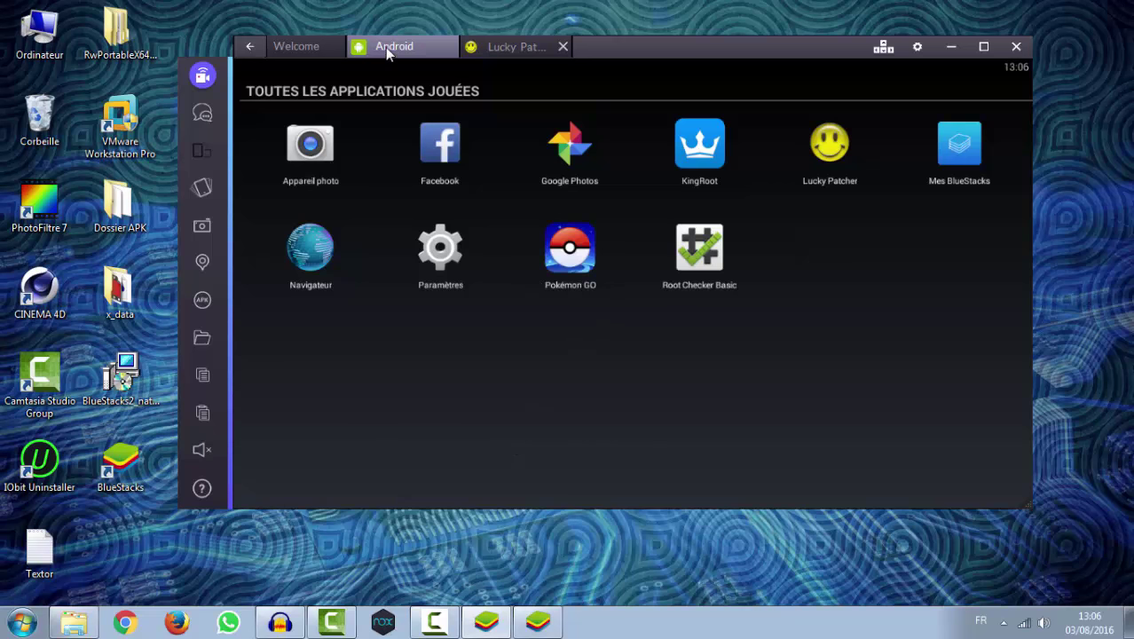
{"action": "left_click", "coordinate": [252, 47]}
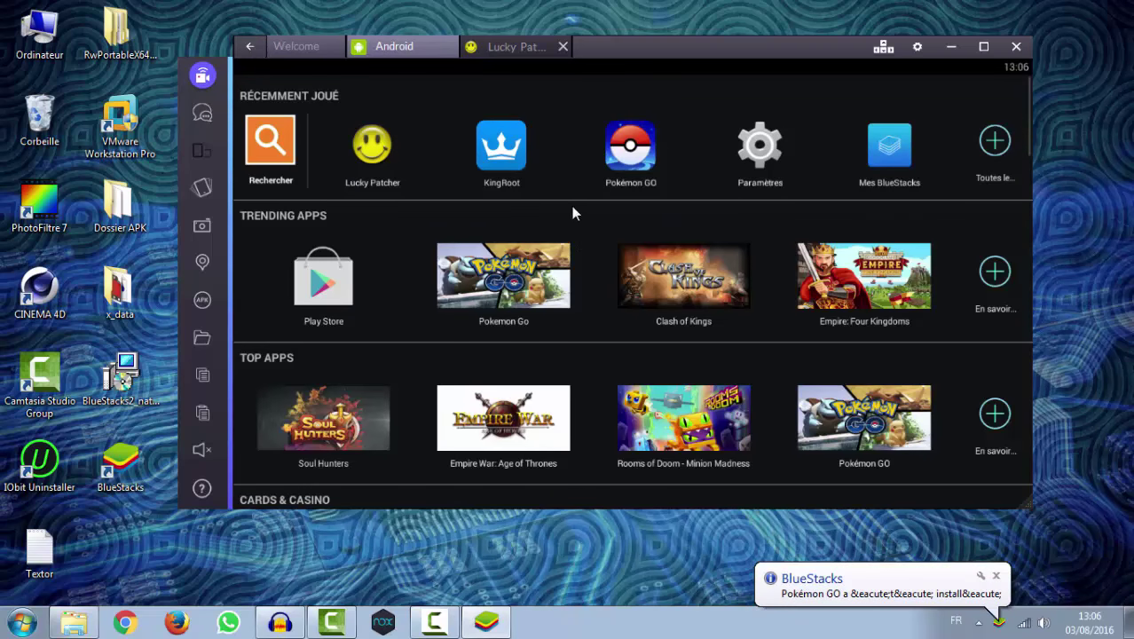
Launch Pokémon GO, reposition the BlueStacks window on the desktop, and close the How to play on PC instructions.
{"action": "left_click", "coordinate": [629, 156]}
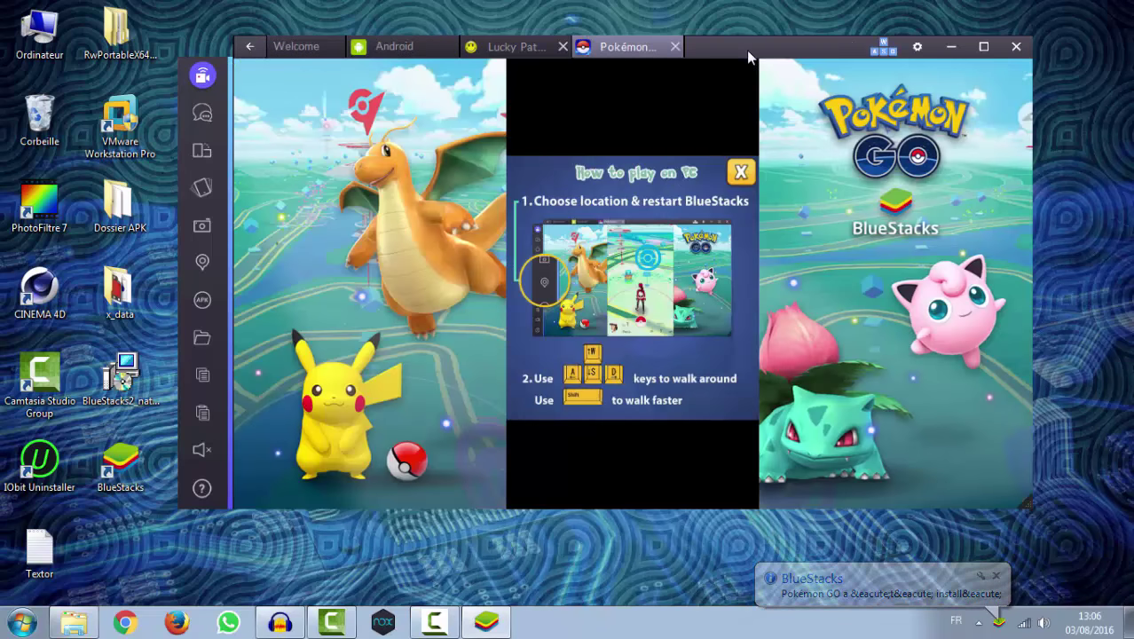
{"action": "left_click_drag", "start_coordinate": [746, 50], "coordinate": [668, 57]}
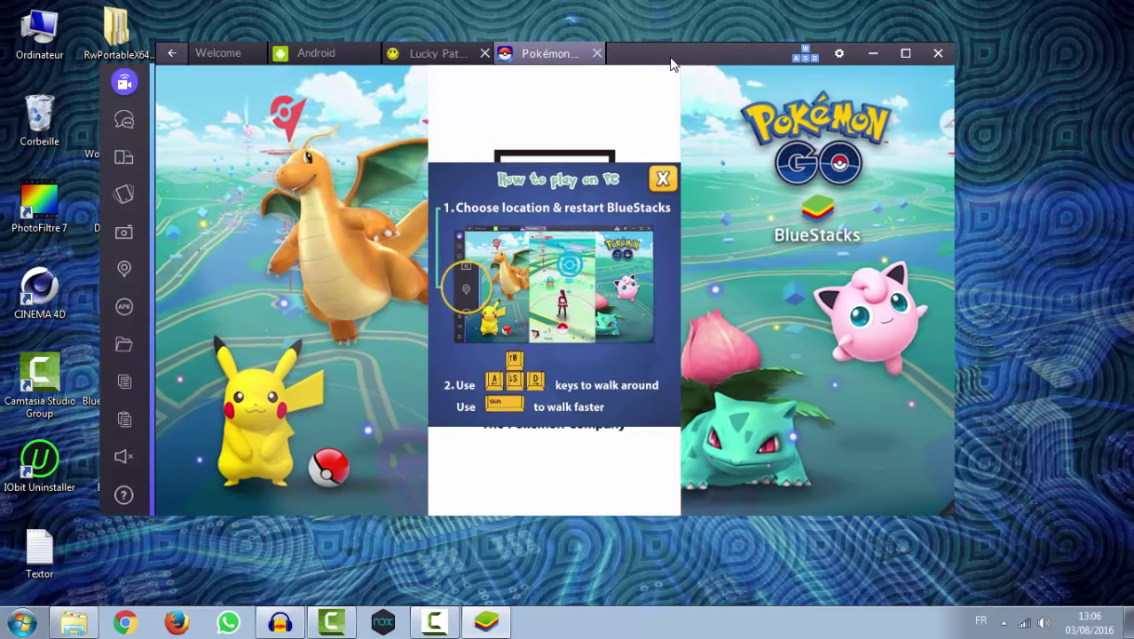
{"action": "left_click", "coordinate": [663, 180]}
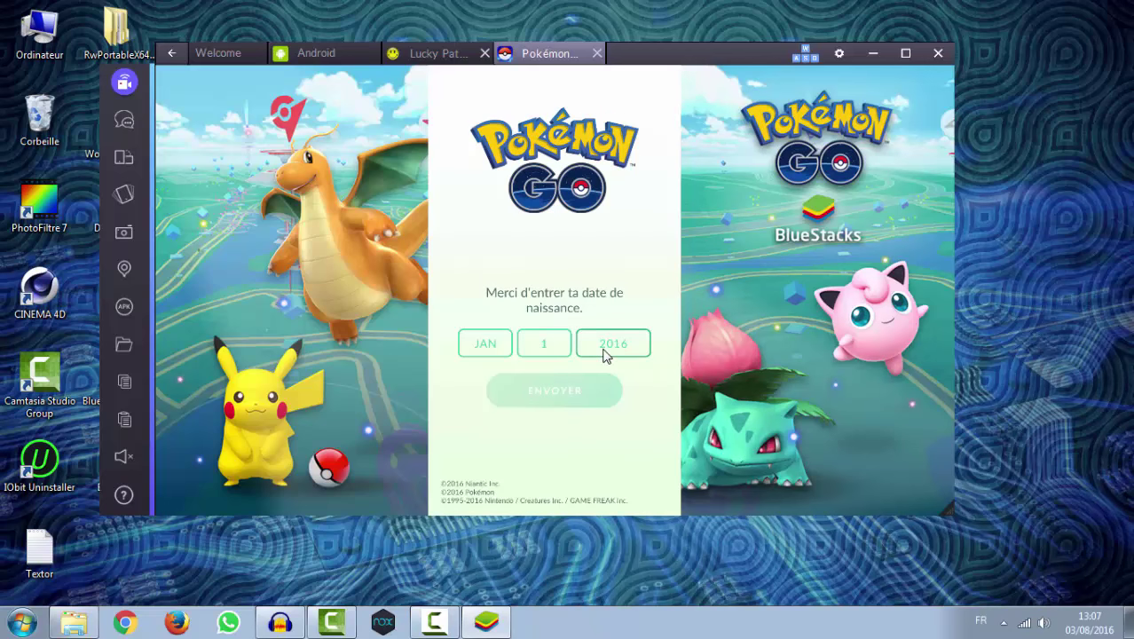
Submit a date of birth in Pokémon GO and choose the Club des Dresseurs Pokémon sign-in.
{"action": "left_click", "coordinate": [603, 353]}
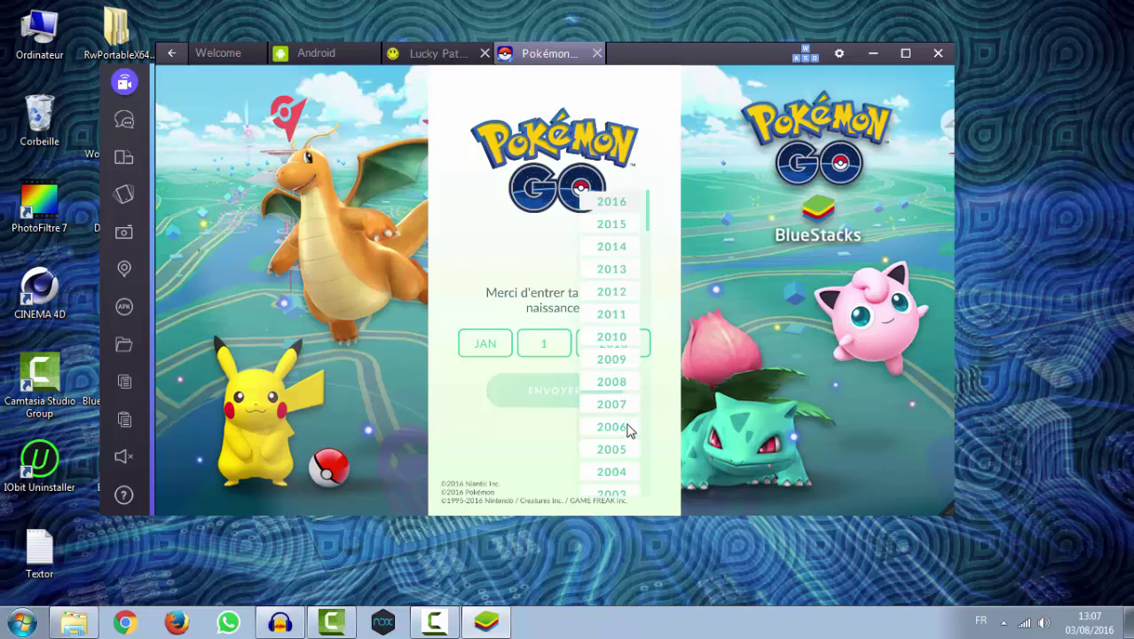
{"action": "left_click", "coordinate": [618, 473]}
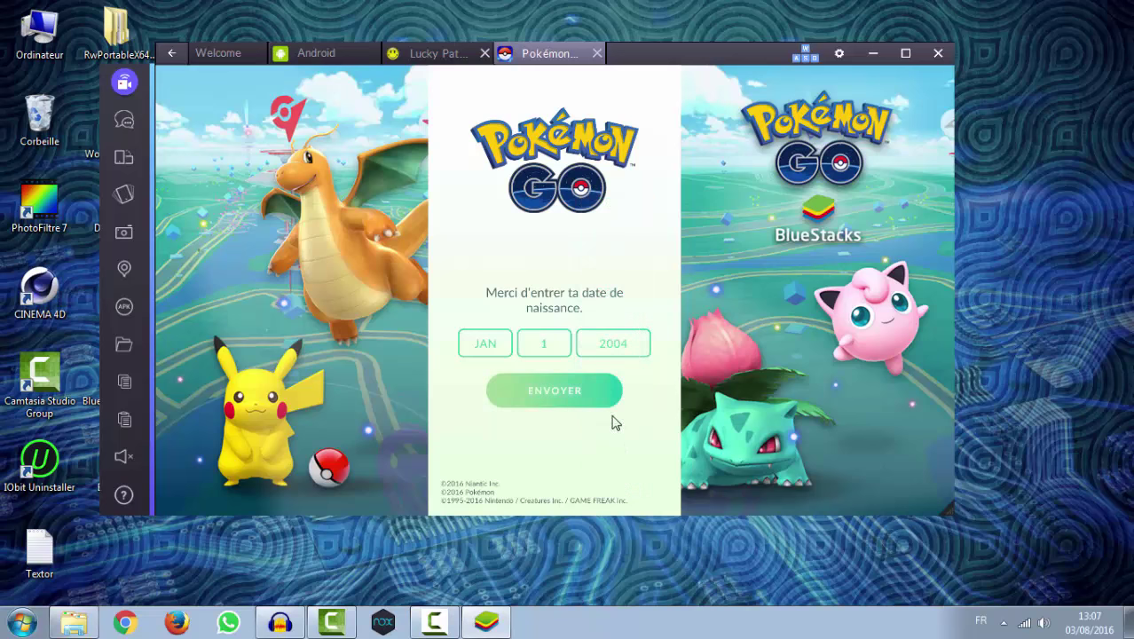
{"action": "left_click", "coordinate": [579, 386]}
{"action": "left_click", "coordinate": [550, 326]}
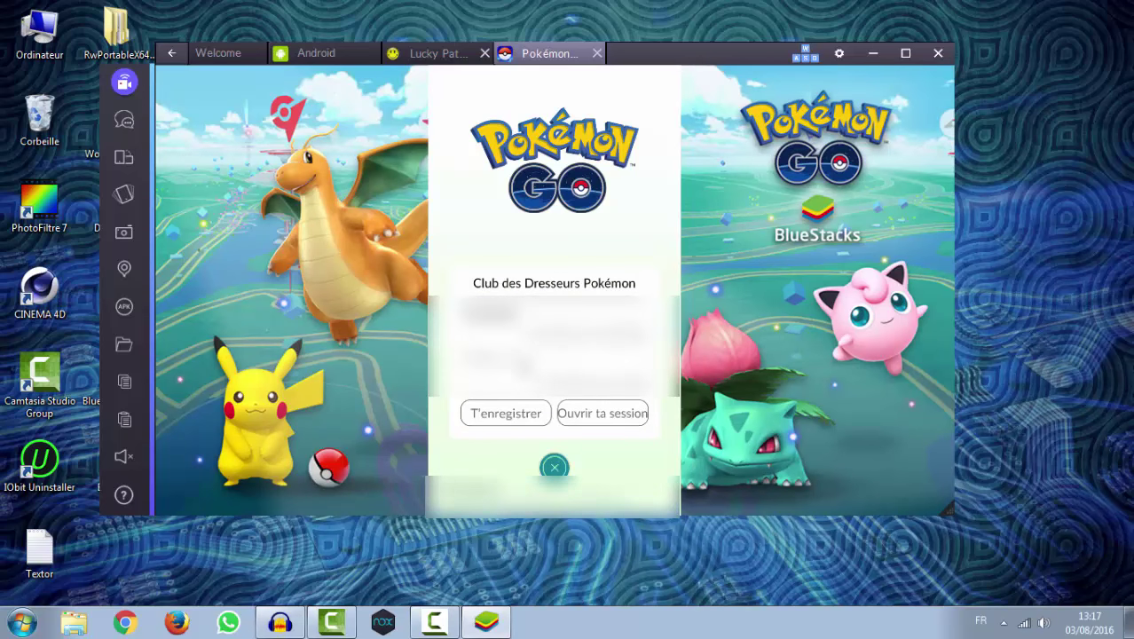
Submit the Club des Dresseurs Pokémon sign-in, opt out of Pokémon GO e-mails, and accept the terms of use.
{"action": "key", "text": "Return"}
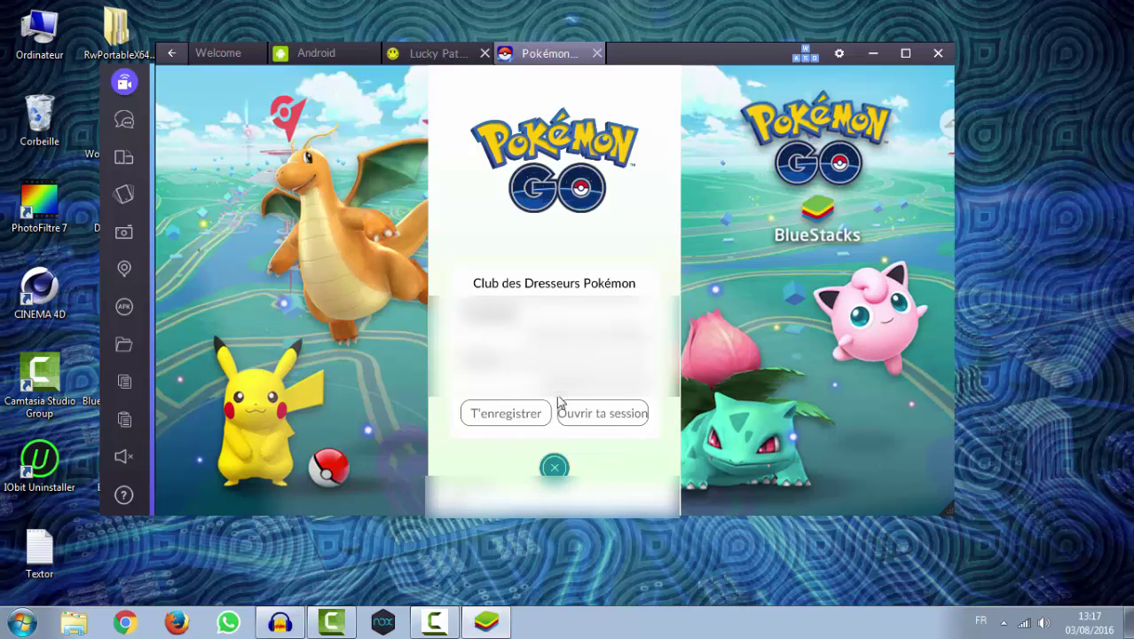
{"action": "left_click", "coordinate": [595, 415]}
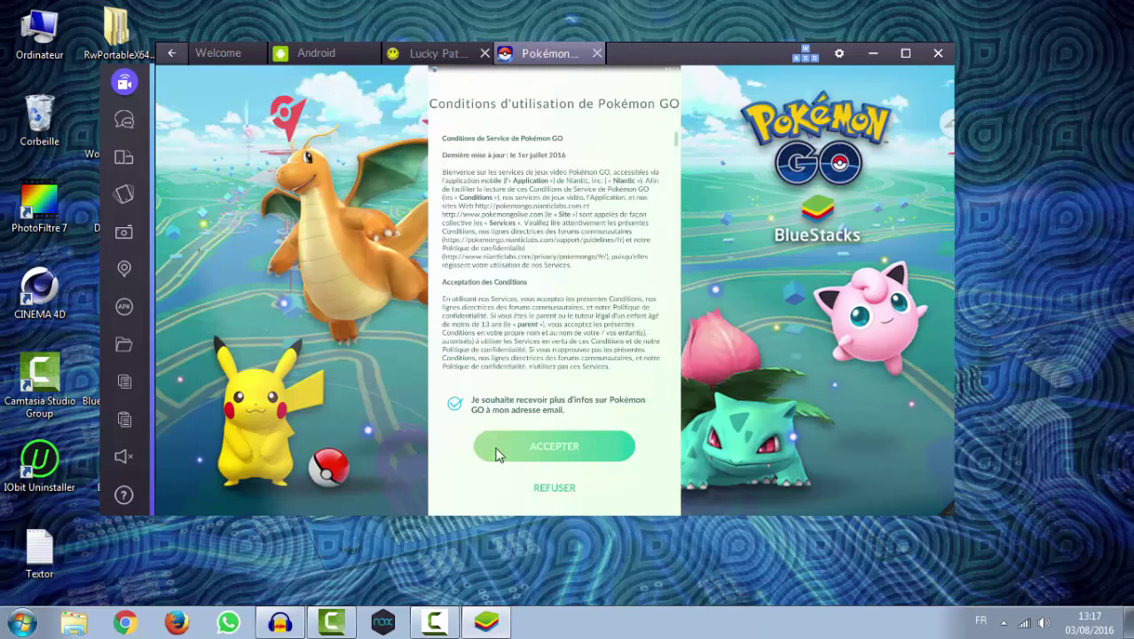
{"action": "left_click", "coordinate": [454, 405]}
{"action": "left_click", "coordinate": [454, 404]}
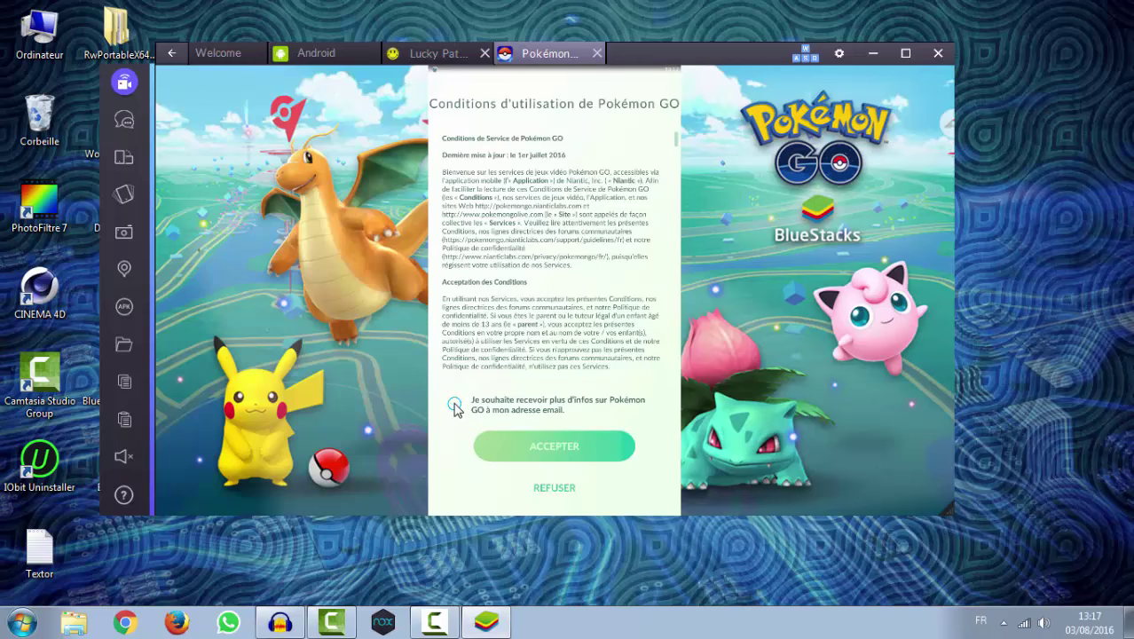
{"action": "left_click", "coordinate": [554, 454]}
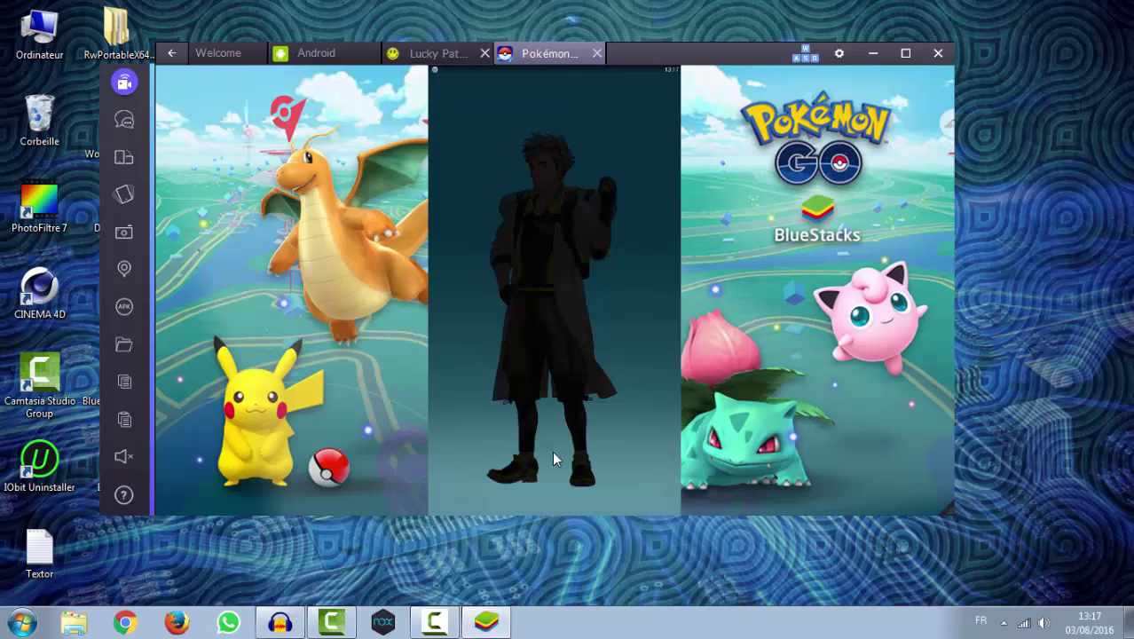
Maximize the BlueStacks window and advance through Professor Willow's introduction to the avatar selection.
{"action": "left_click", "coordinate": [905, 55]}
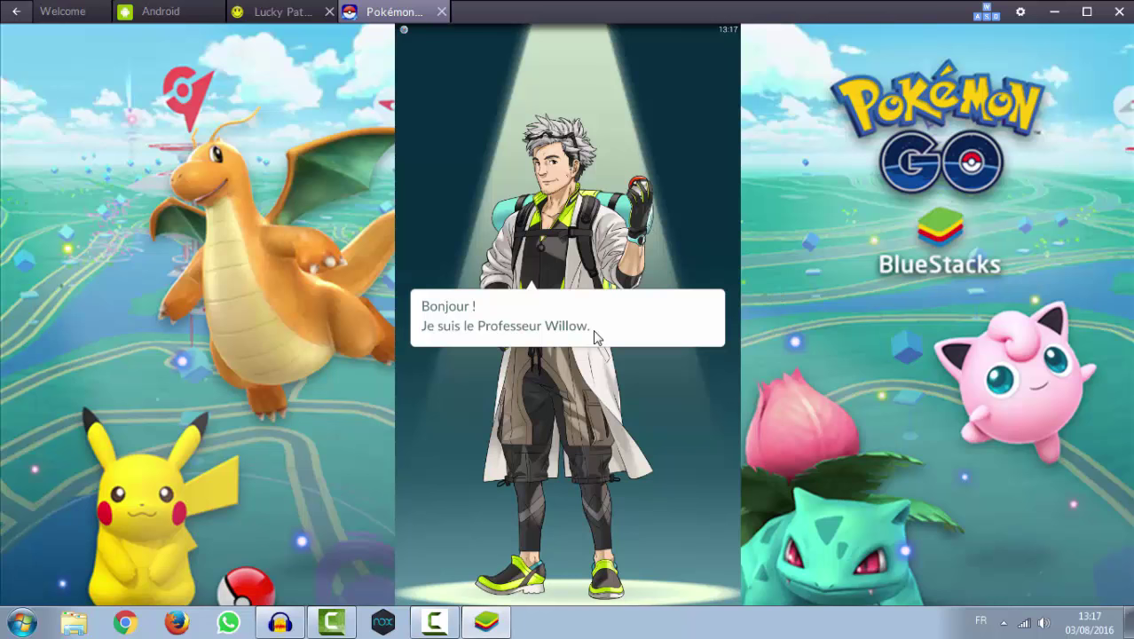
{"action": "left_click", "coordinate": [559, 337]}
{"action": "left_click", "coordinate": [558, 339]}
{"action": "left_click", "coordinate": [559, 339]}
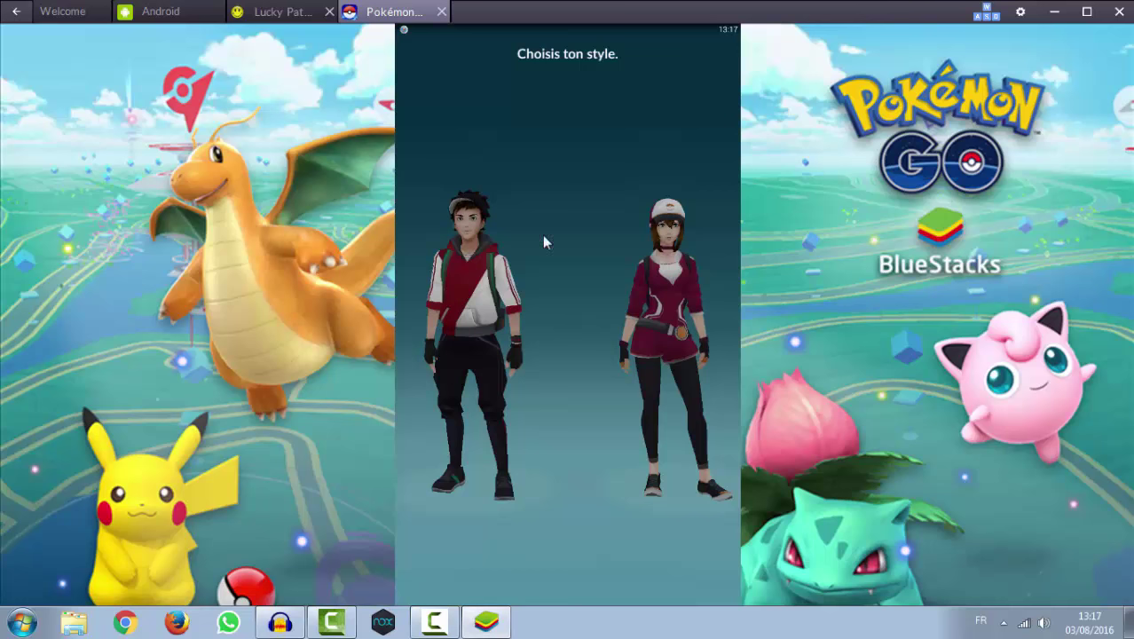
Choose the male trainer with his default style, confirm being ready, and dismiss the professor's Poké Balls message.
{"action": "left_click", "coordinate": [489, 302]}
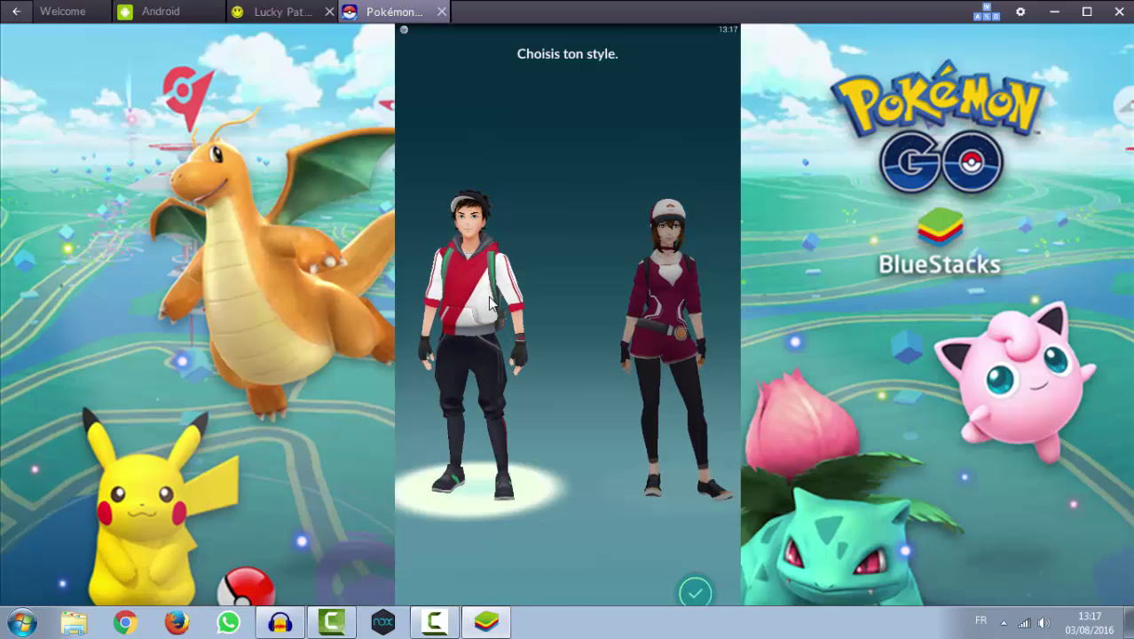
{"action": "left_click", "coordinate": [695, 591]}
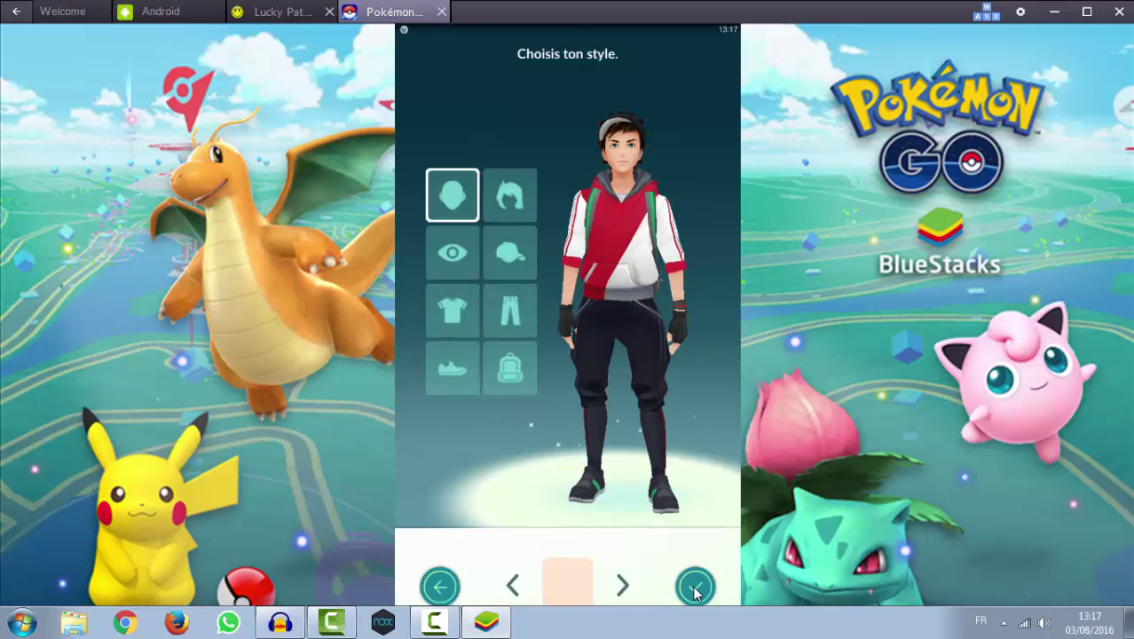
{"action": "left_click", "coordinate": [695, 587]}
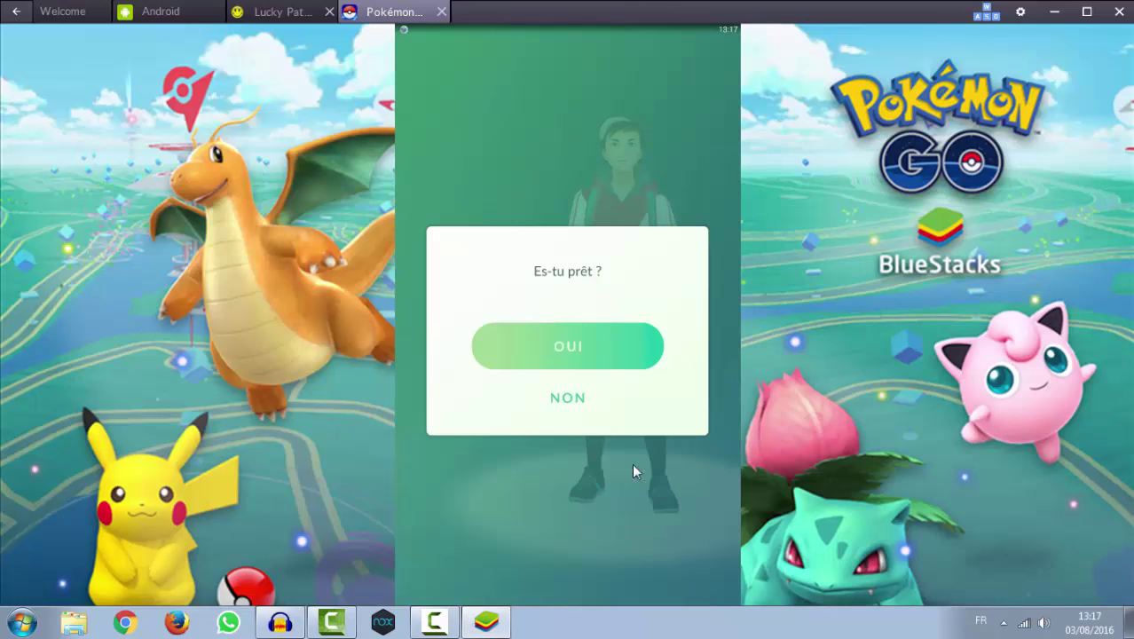
{"action": "left_click", "coordinate": [594, 347]}
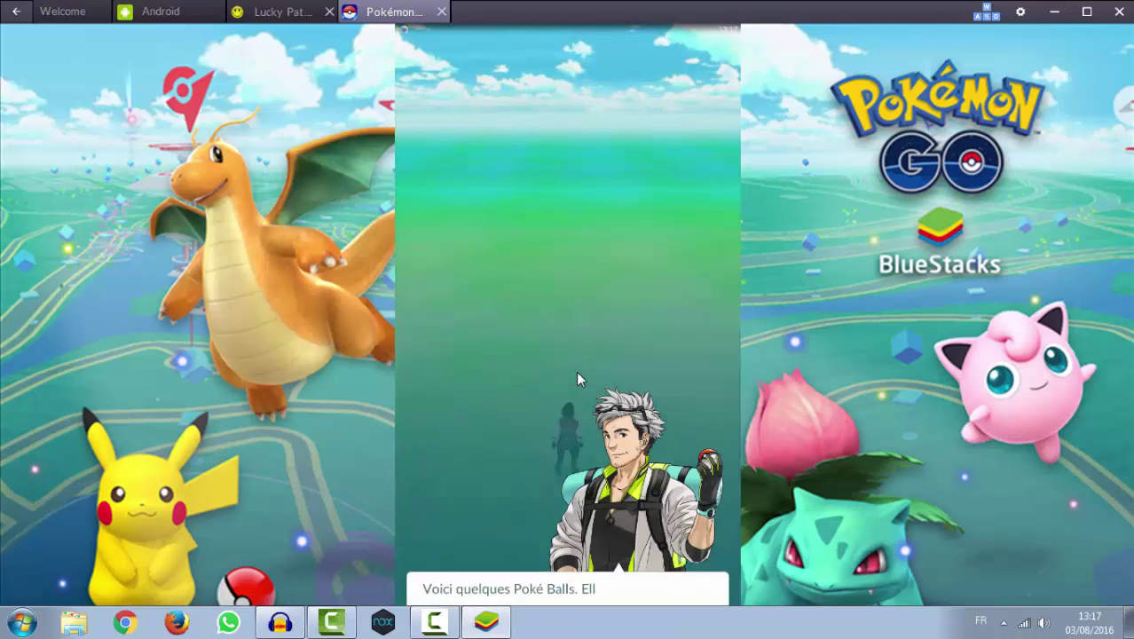
{"action": "left_click", "coordinate": [564, 325]}
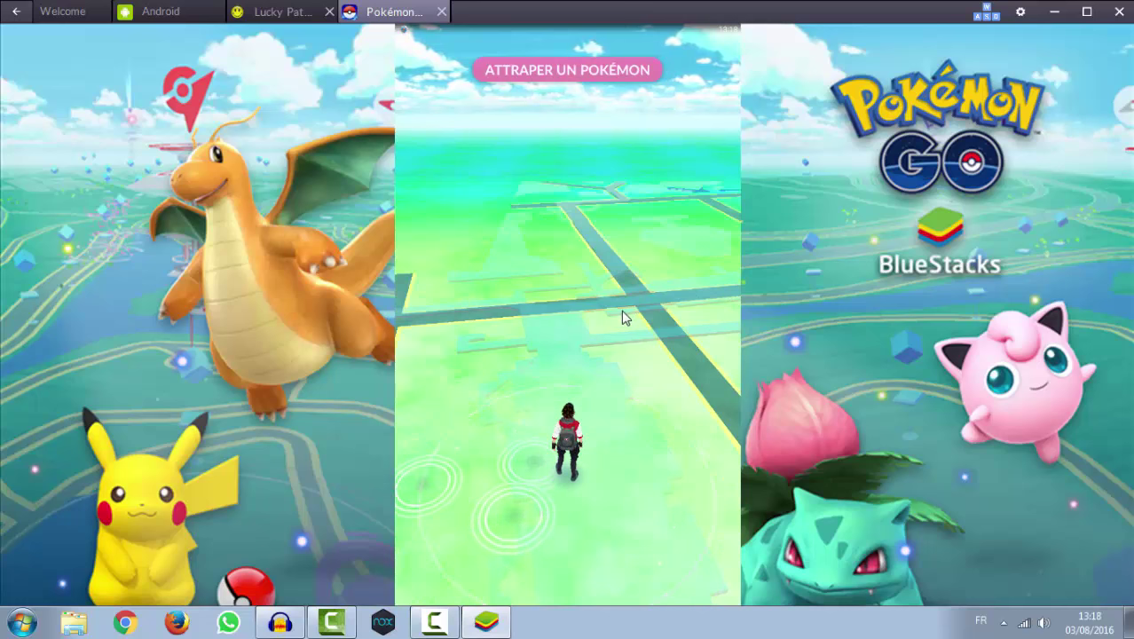
View the keyboard mapping options for Pokémon GO and close them without changes.
{"action": "left_click", "coordinate": [985, 13]}
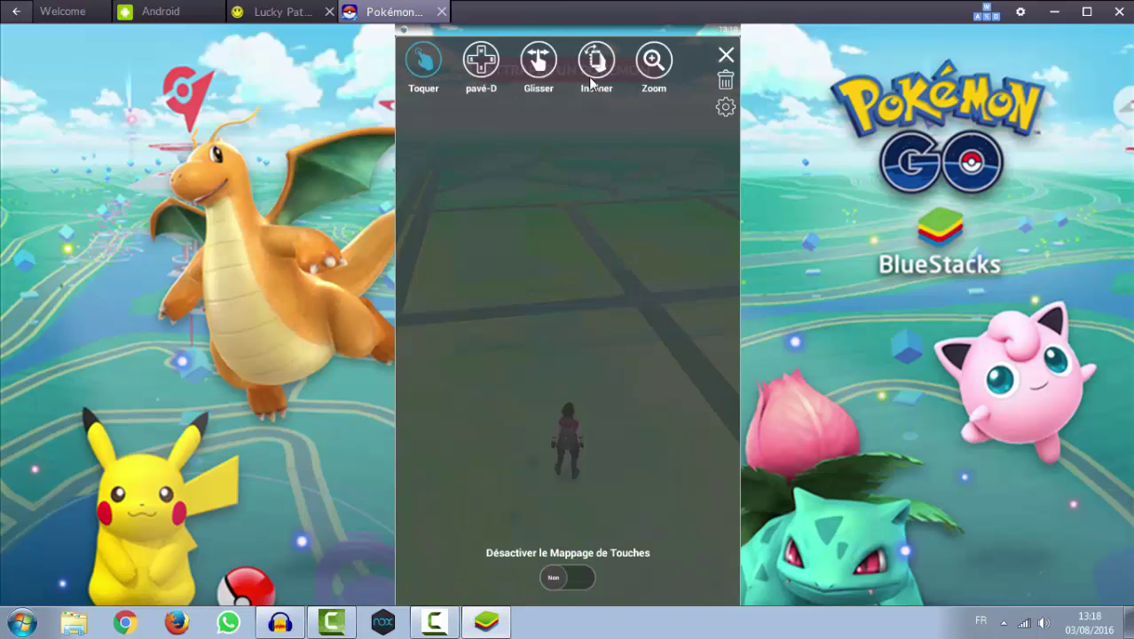
{"action": "left_click", "coordinate": [726, 55]}
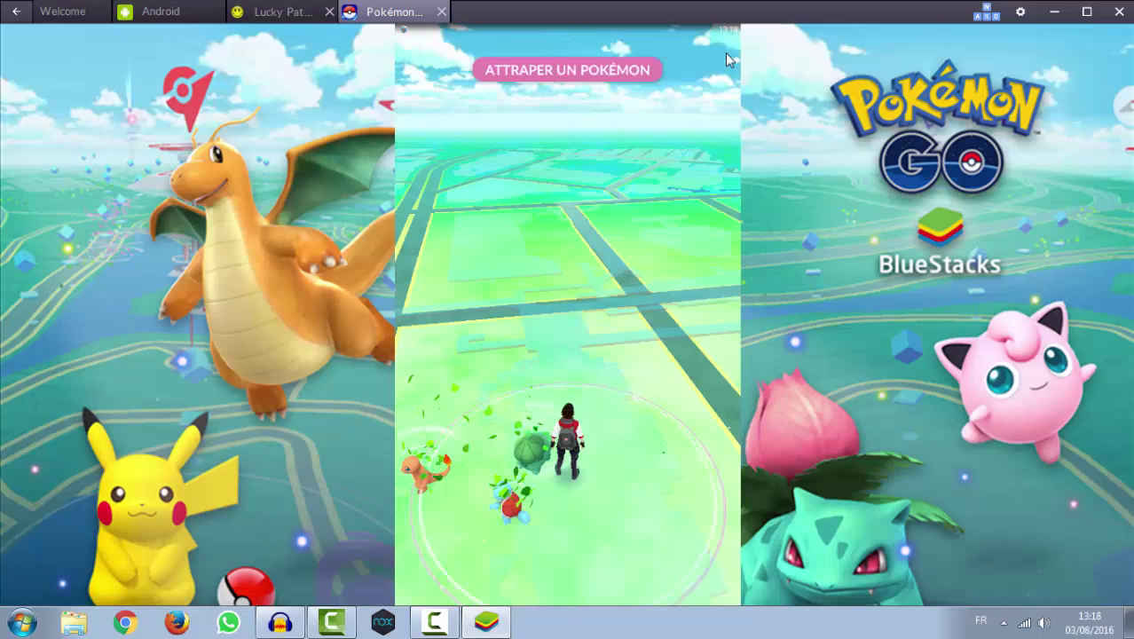
Launch FakeGPS from Lucky Patcher, accept the Block SMS/MMS promotion, and refuse the Google Play terms to return to the map.
{"action": "left_click", "coordinate": [290, 11]}
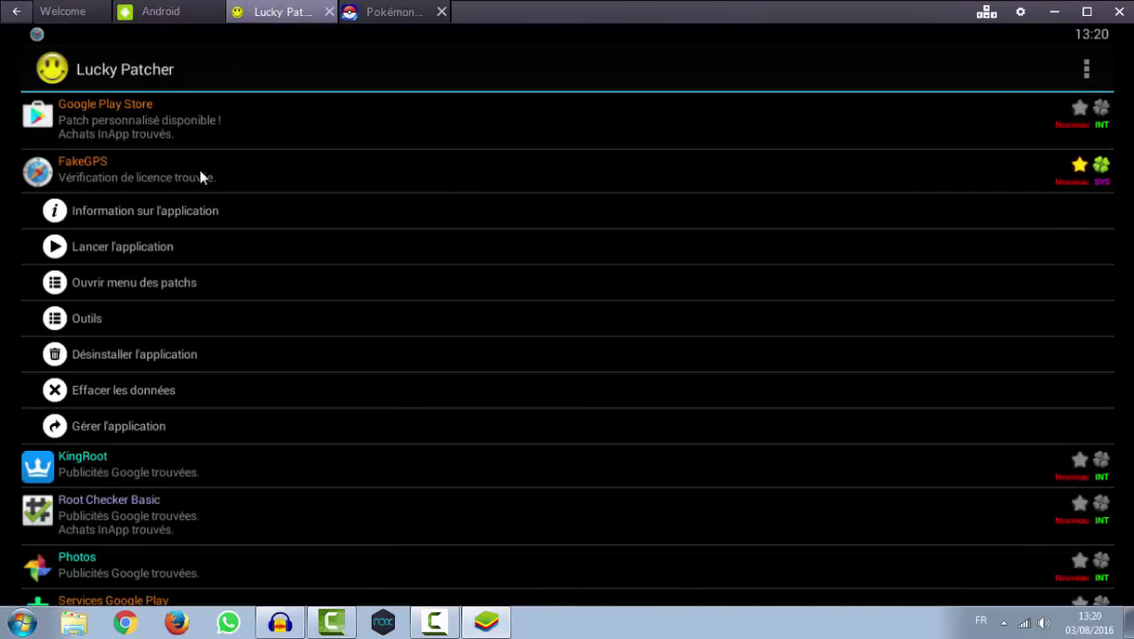
{"action": "left_click", "coordinate": [154, 244]}
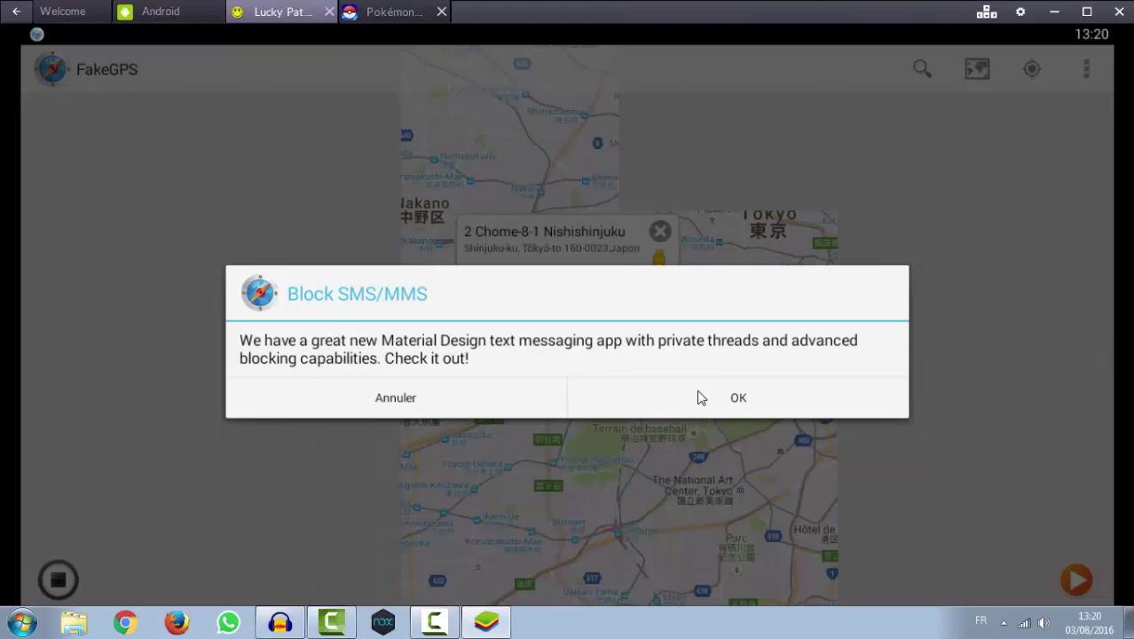
{"action": "left_click", "coordinate": [696, 396]}
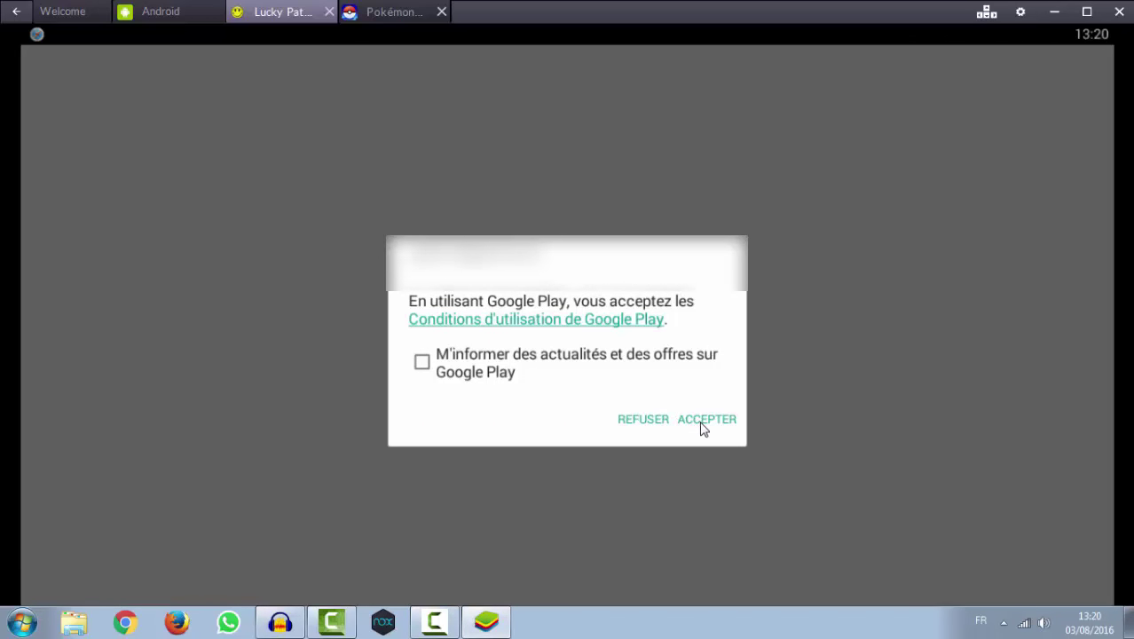
{"action": "left_click", "coordinate": [646, 420]}
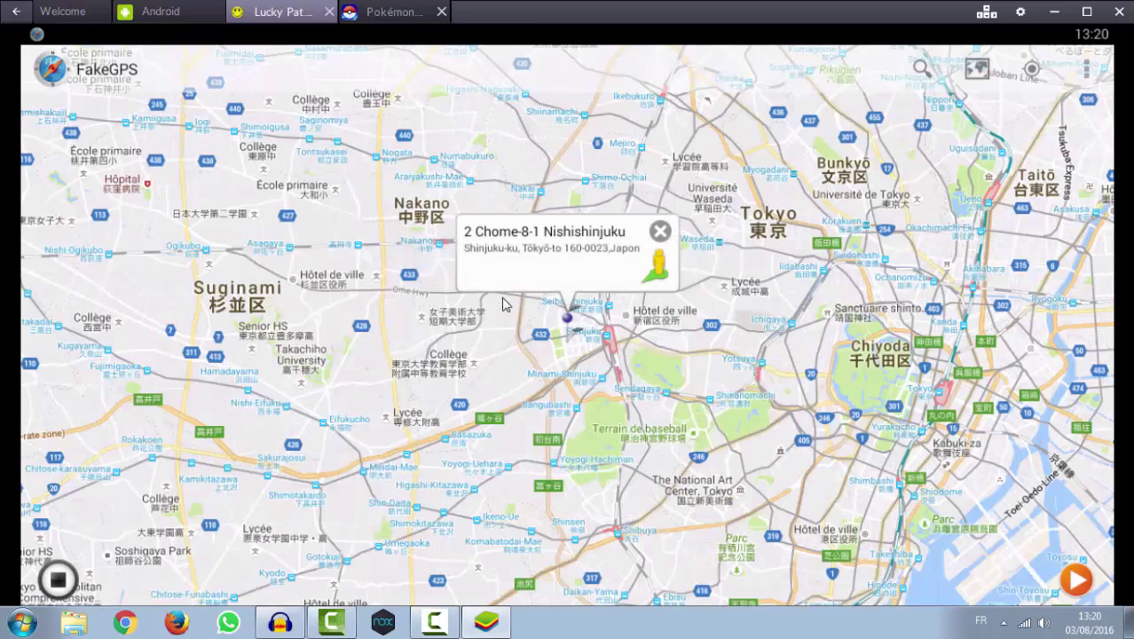
Place the FakeGPS marker on the car rental agency beside Shinjuku station in Tokyo and engage the fake location.
{"action": "left_click", "coordinate": [567, 324]}
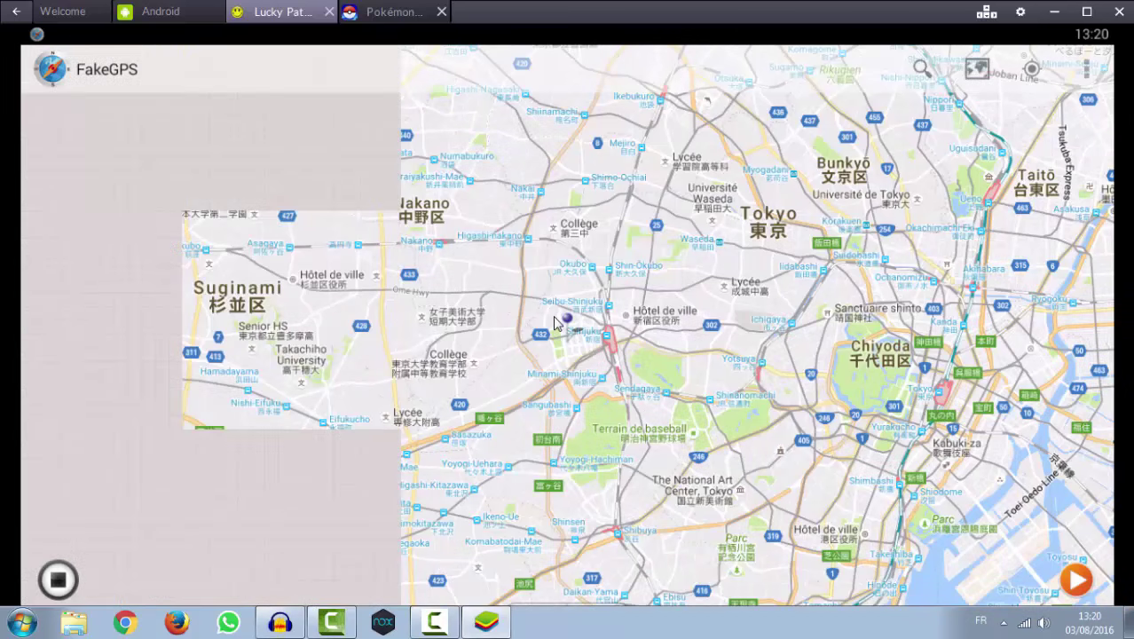
{"action": "left_click", "coordinate": [576, 335]}
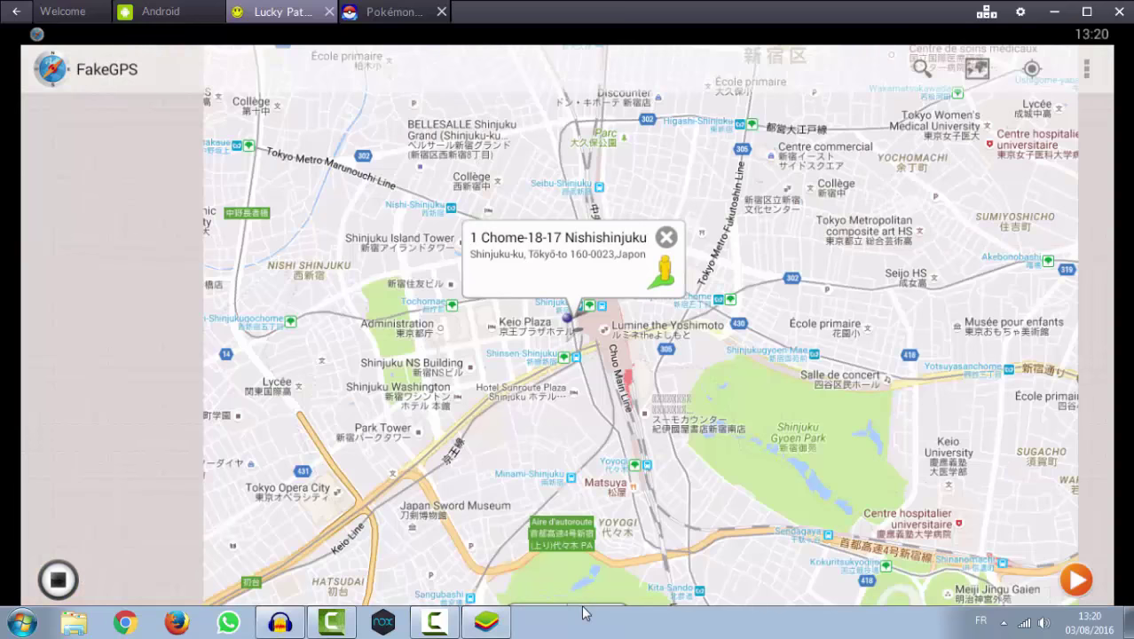
{"action": "scroll", "coordinate": [597, 348], "scroll_direction": "up", "scroll_amount": 5}
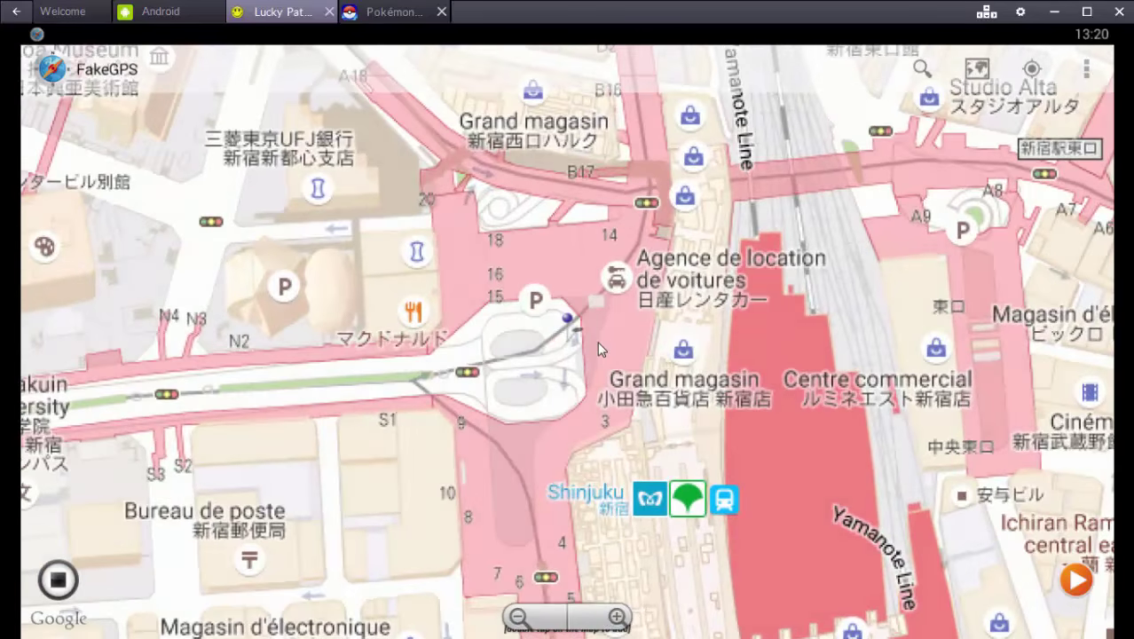
{"action": "left_click", "coordinate": [616, 281]}
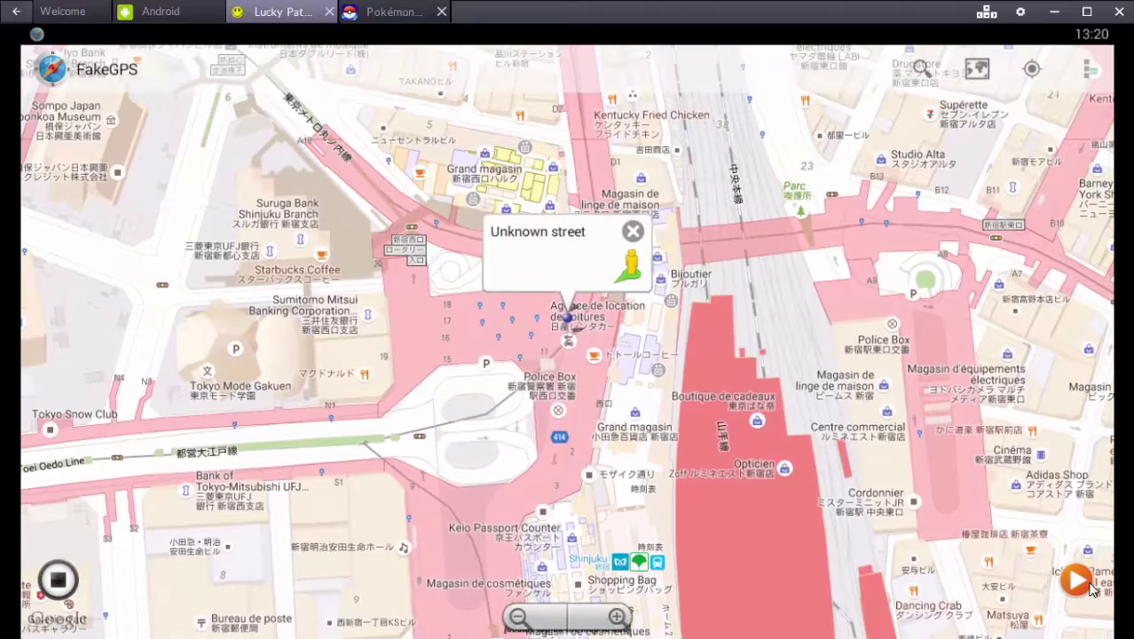
{"action": "left_click", "coordinate": [1088, 584]}
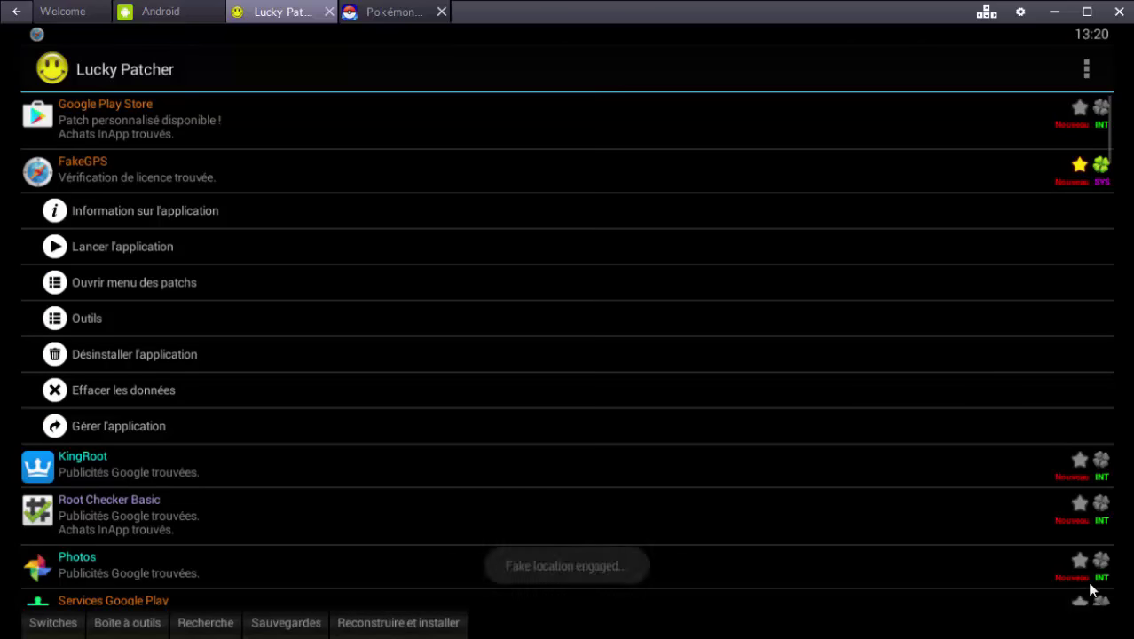
Check the trainer's location in Pokémon GO, look back at Lucky Patcher, and return to the game.
{"action": "left_click", "coordinate": [378, 11]}
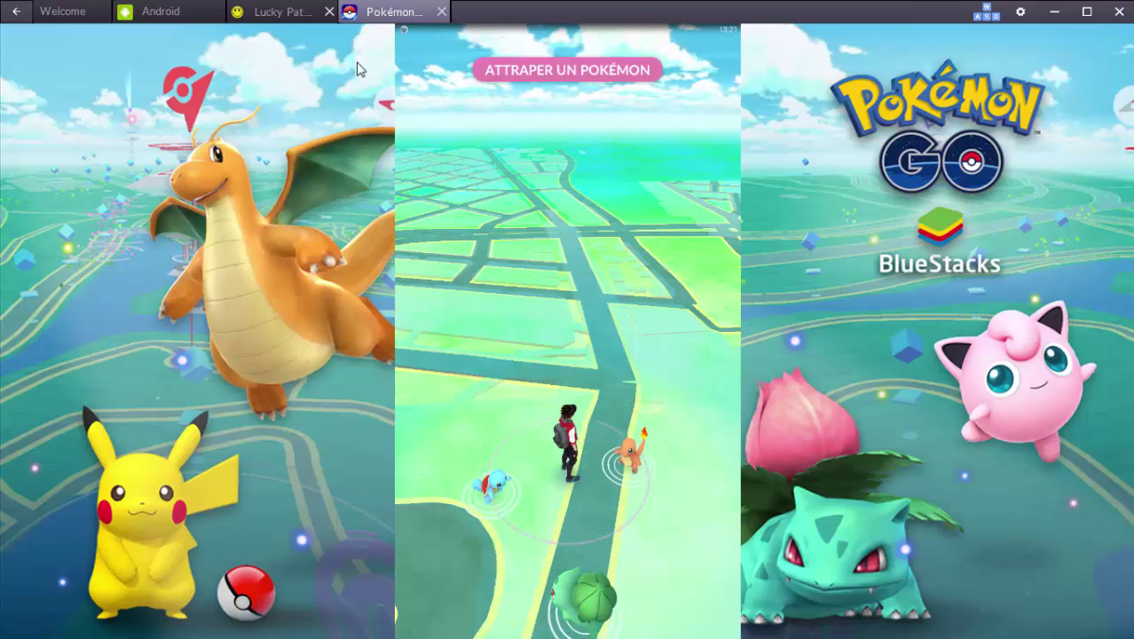
{"action": "left_click", "coordinate": [289, 15]}
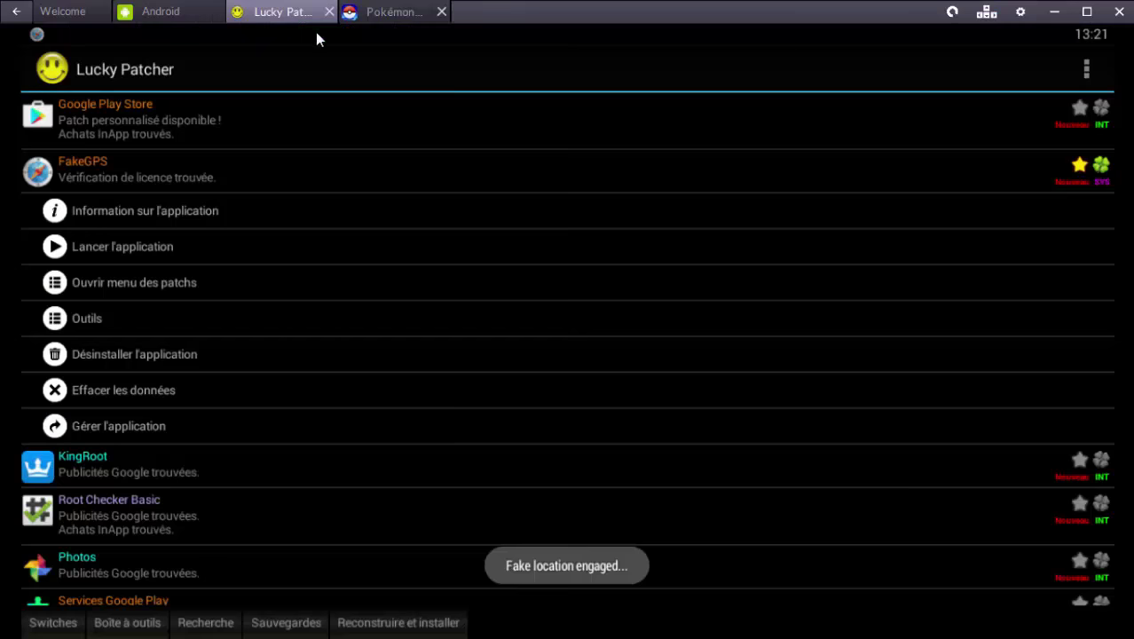
{"action": "left_click", "coordinate": [375, 16]}
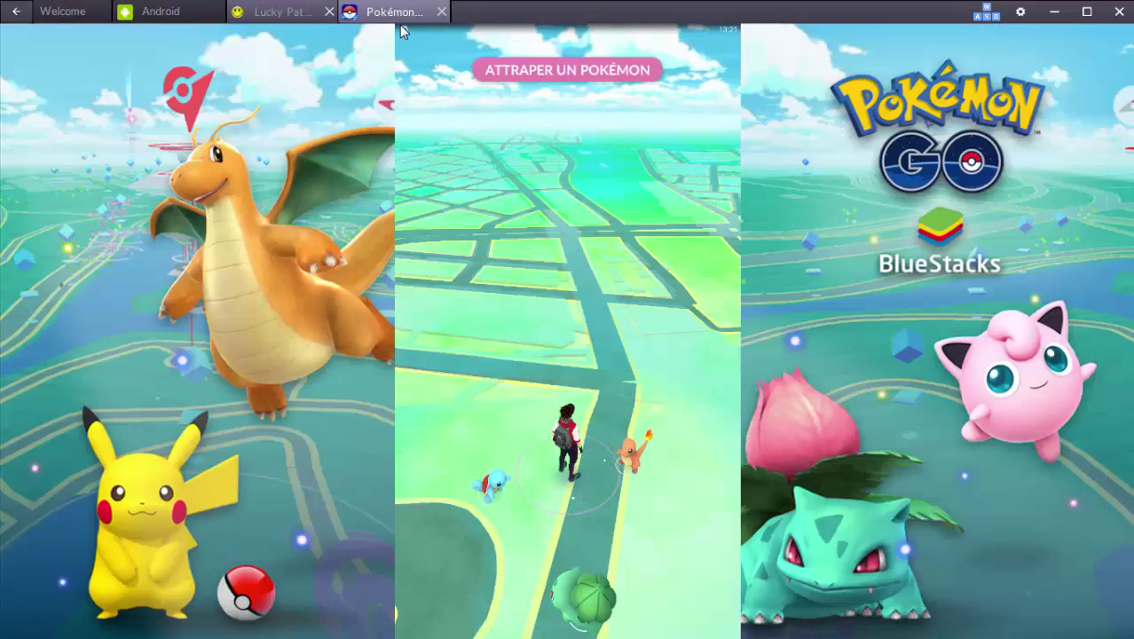
Reopen FakeGPS from its ongoing notification, move the marker slightly north of the car rental agency, and engage the location.
{"action": "left_click_drag", "start_coordinate": [402, 31], "coordinate": [397, 138]}
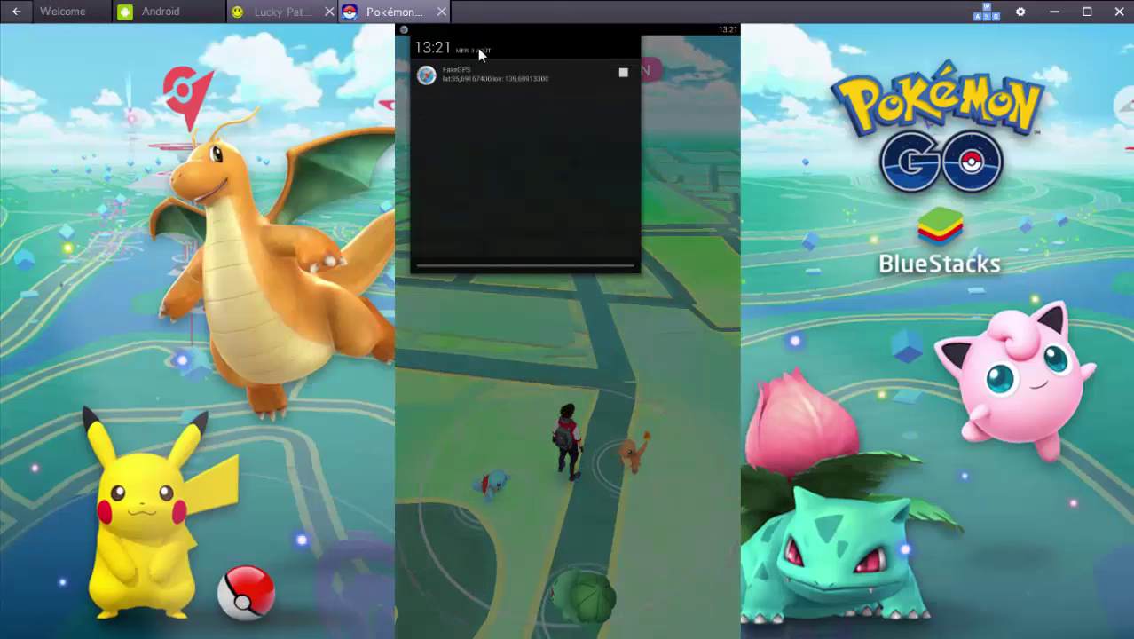
{"action": "left_click", "coordinate": [471, 67]}
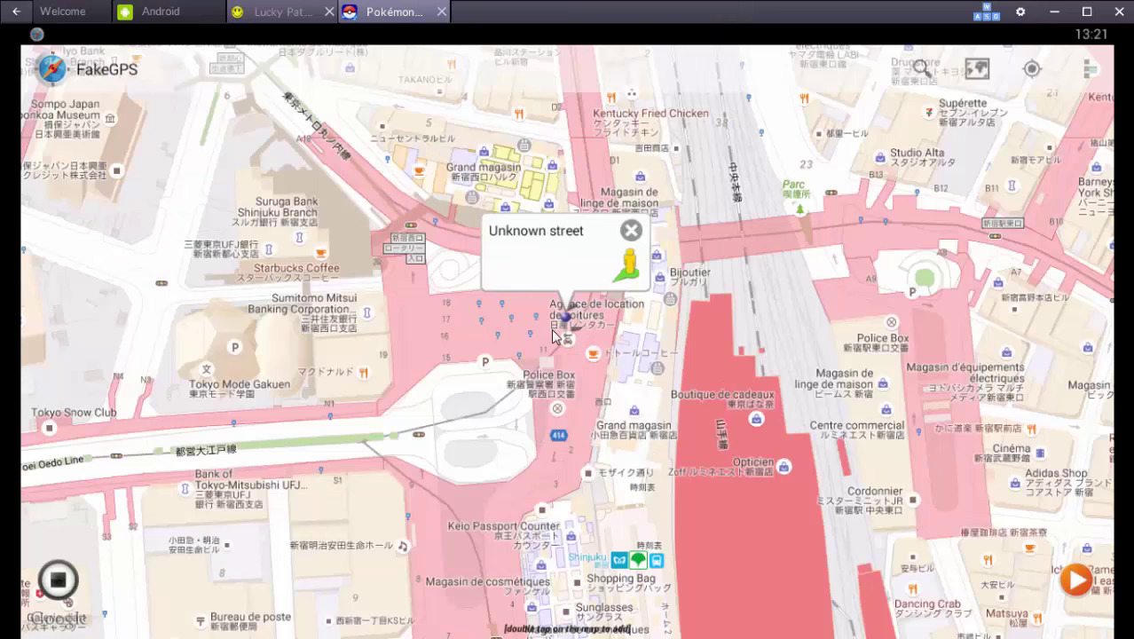
{"action": "double_click", "coordinate": [590, 301]}
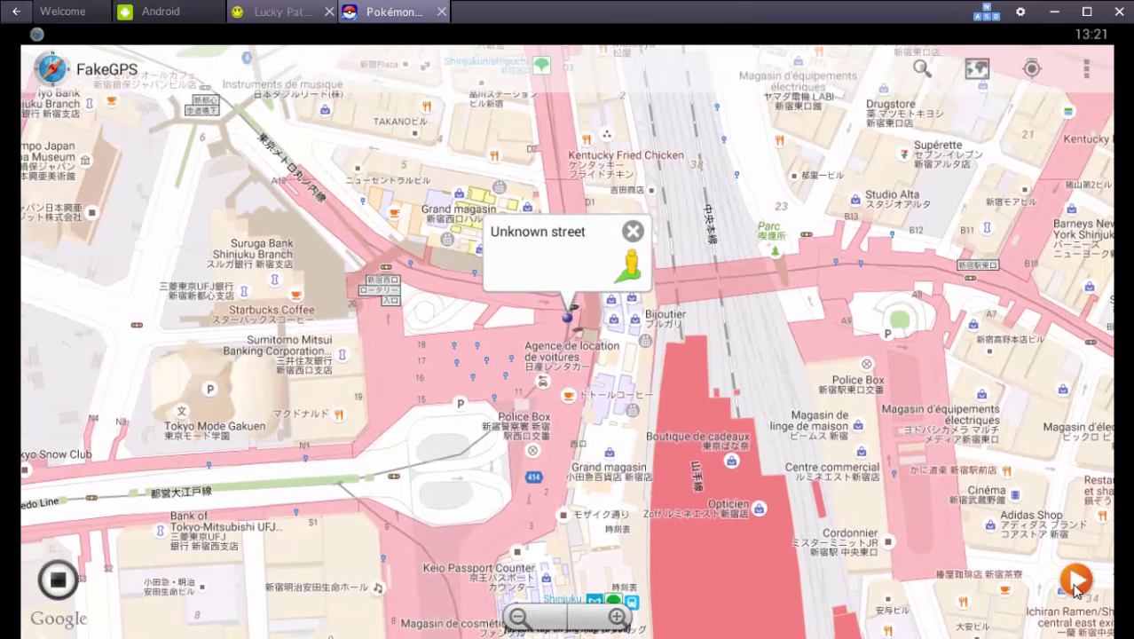
{"action": "left_click", "coordinate": [1074, 580]}
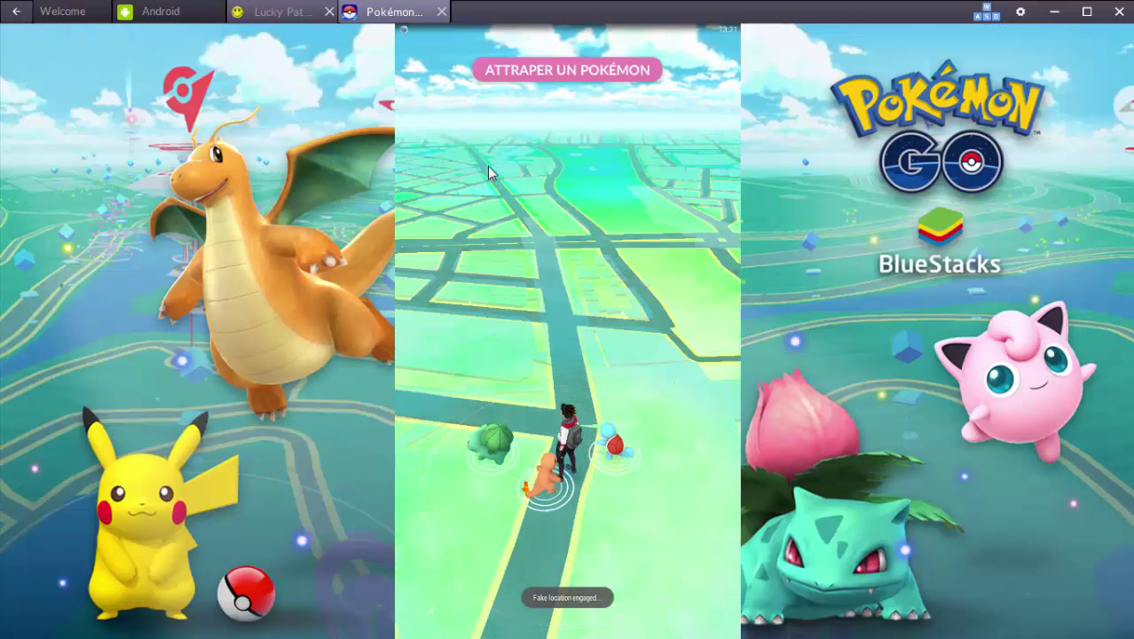
Return to FakeGPS from the game, move the marker a little farther north along the road west of the railway tracks, and engage it.
{"action": "left_click_drag", "start_coordinate": [500, 29], "coordinate": [483, 312]}
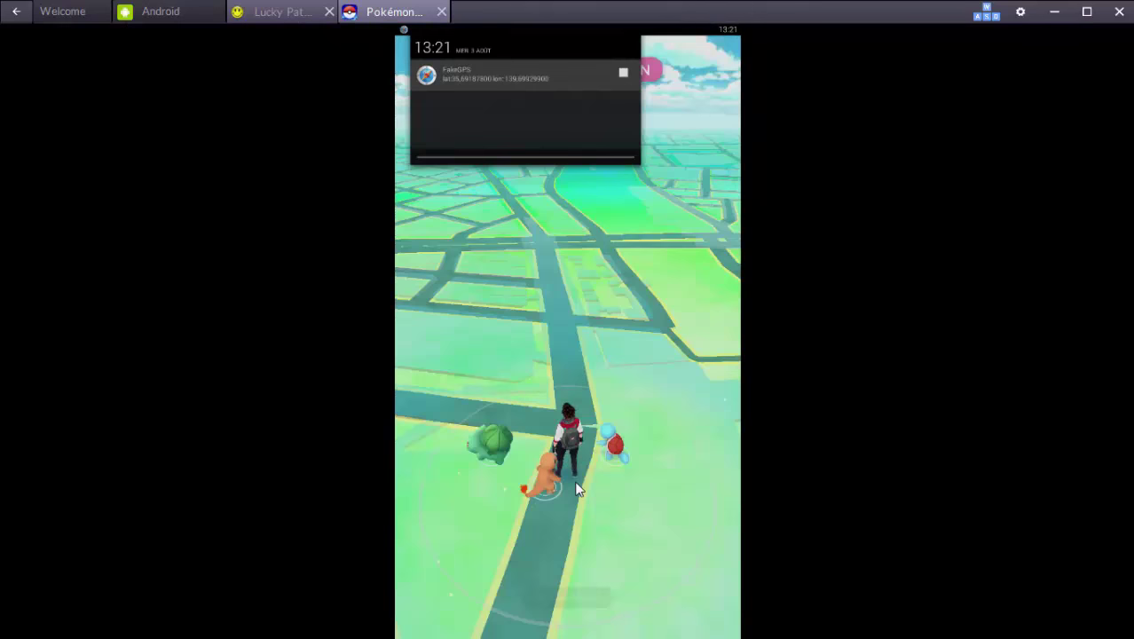
{"action": "left_click", "coordinate": [484, 82]}
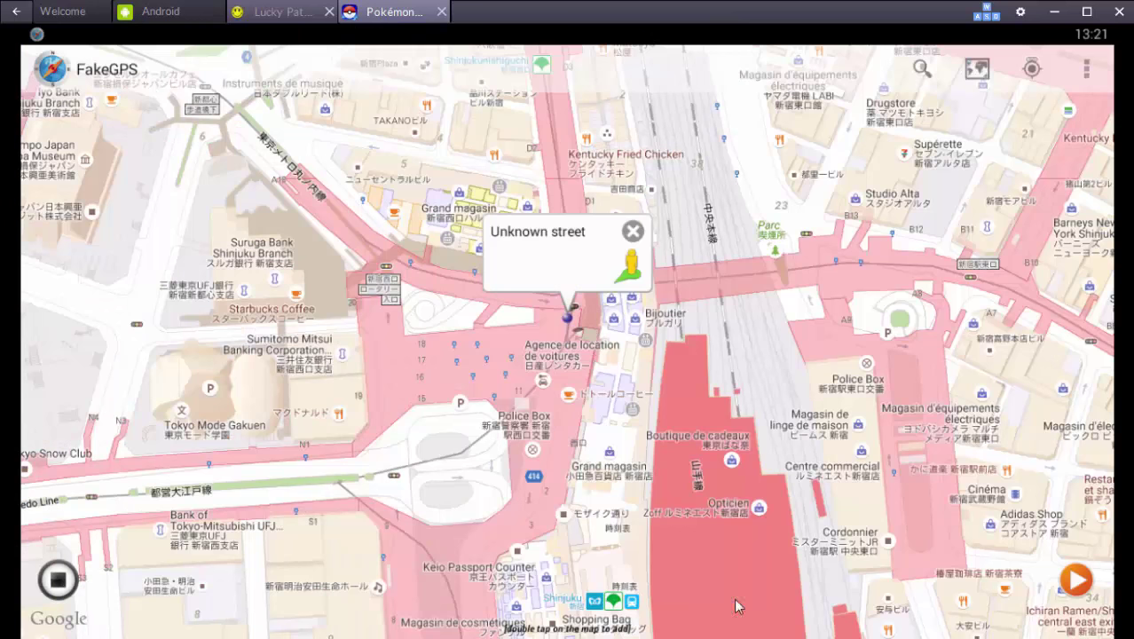
{"action": "left_click", "coordinate": [581, 335]}
{"action": "left_click", "coordinate": [577, 307]}
{"action": "left_click", "coordinate": [577, 307]}
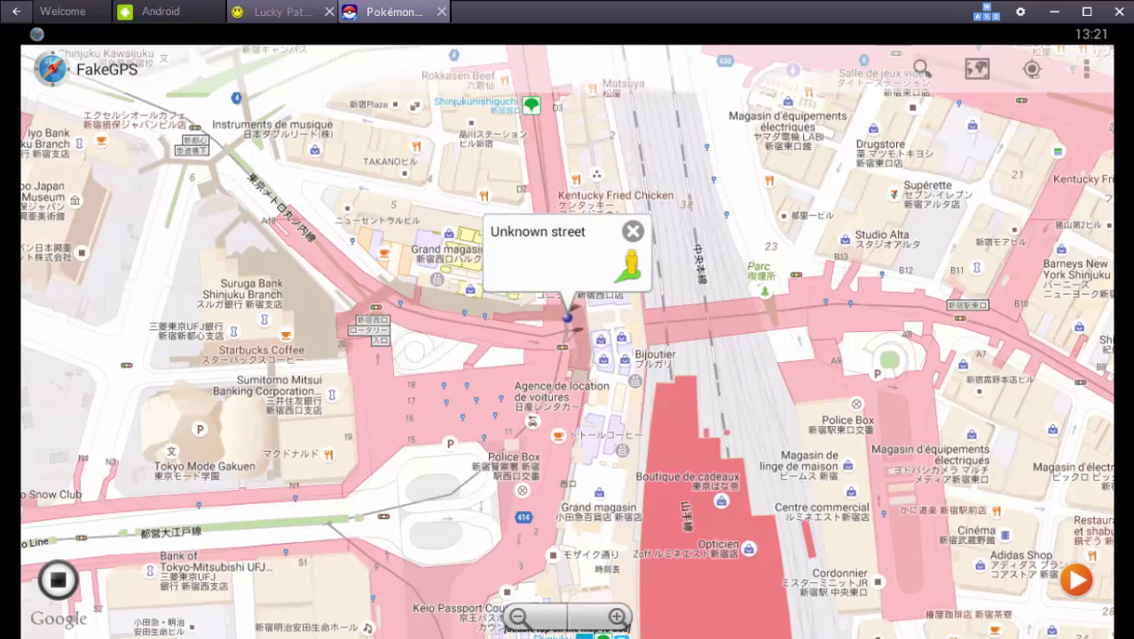
{"action": "left_click", "coordinate": [623, 628]}
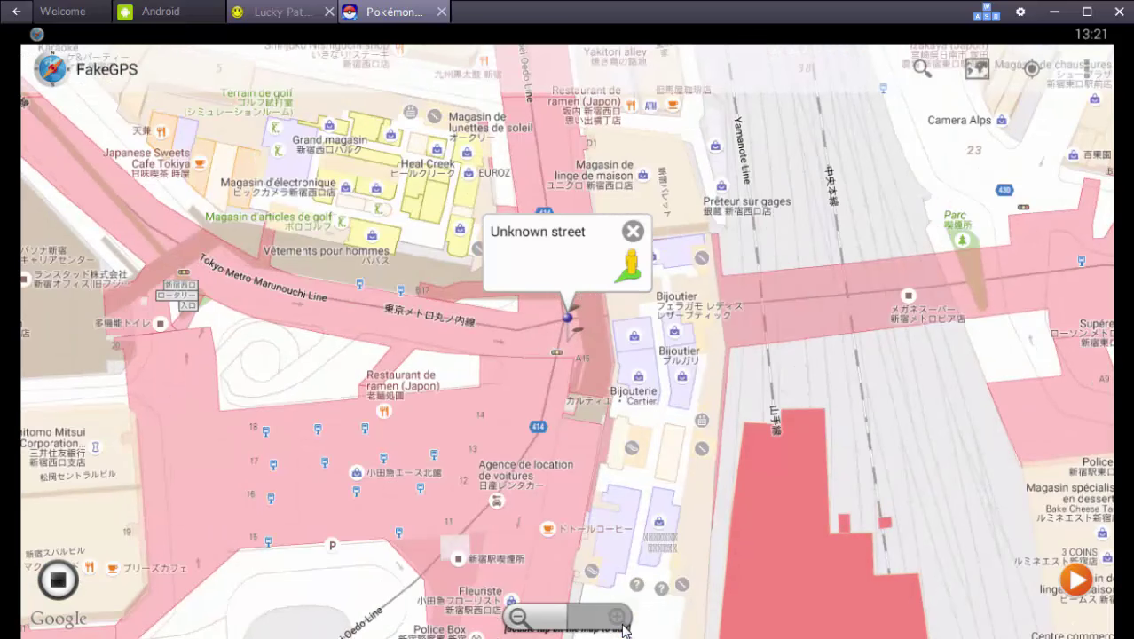
{"action": "left_click", "coordinate": [1075, 581]}
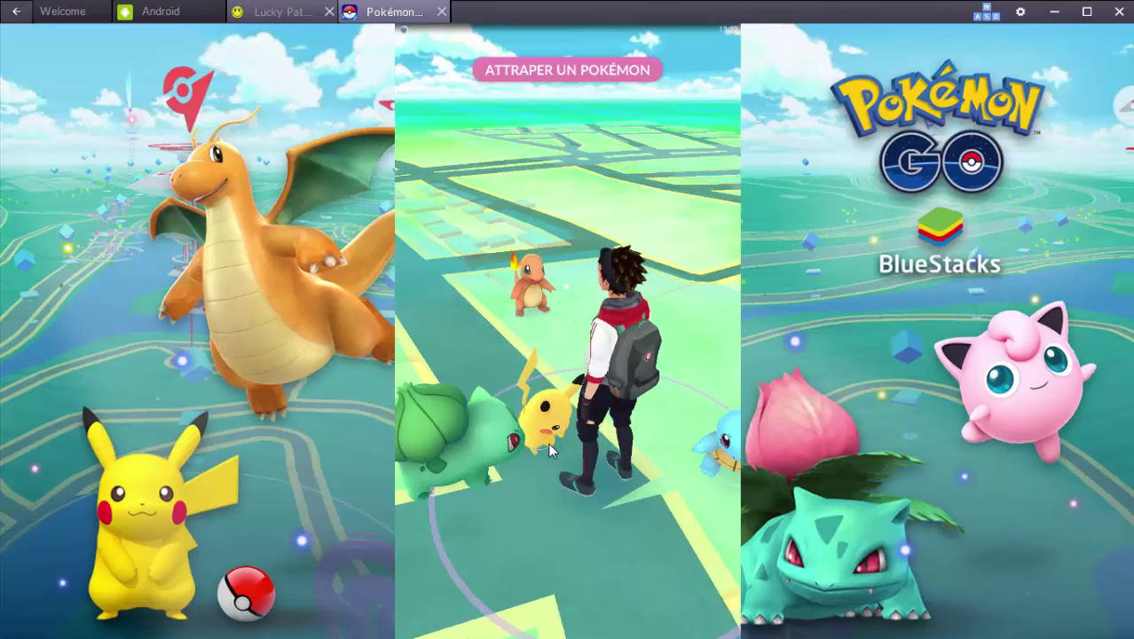
Start the encounter with the starter Pikachu, postpone enabling the camera, and check the ongoing FakeGPS notification.
{"action": "left_click", "coordinate": [549, 449]}
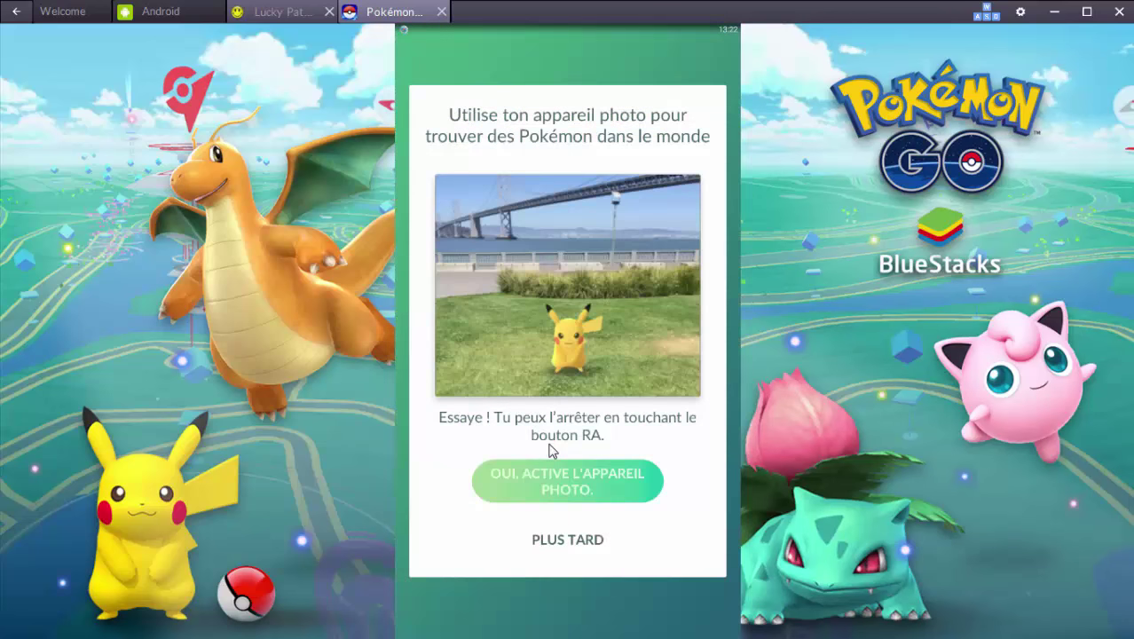
{"action": "left_click", "coordinate": [567, 541]}
{"action": "left_click", "coordinate": [17, 23]}
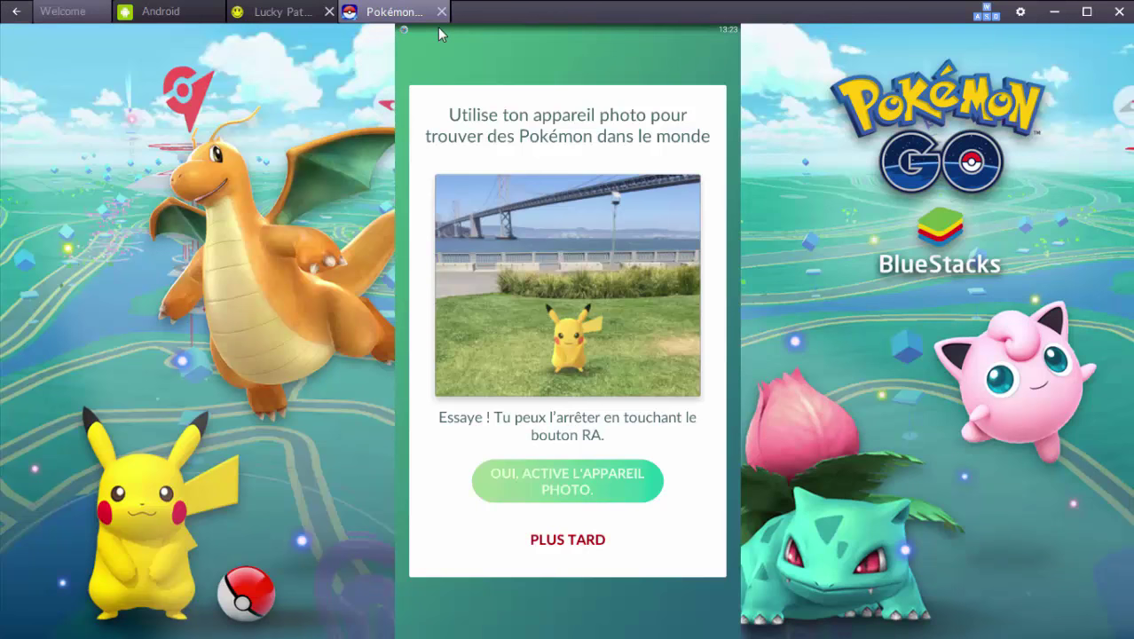
{"action": "left_click_drag", "start_coordinate": [437, 26], "coordinate": [443, 122]}
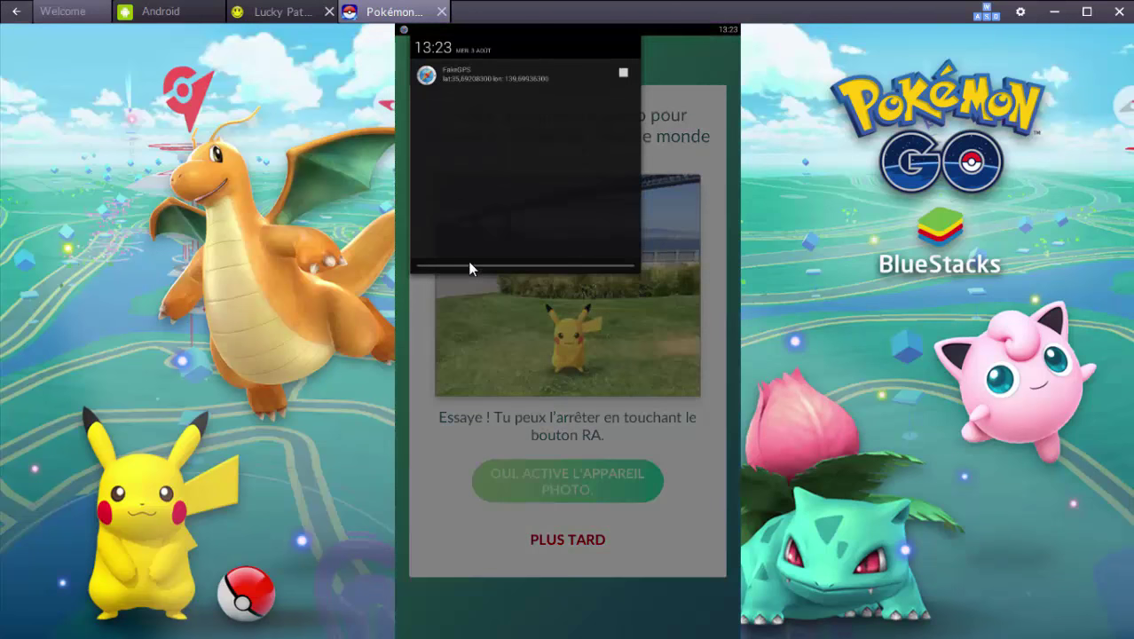
{"action": "left_click_drag", "start_coordinate": [463, 268], "coordinate": [458, 7]}
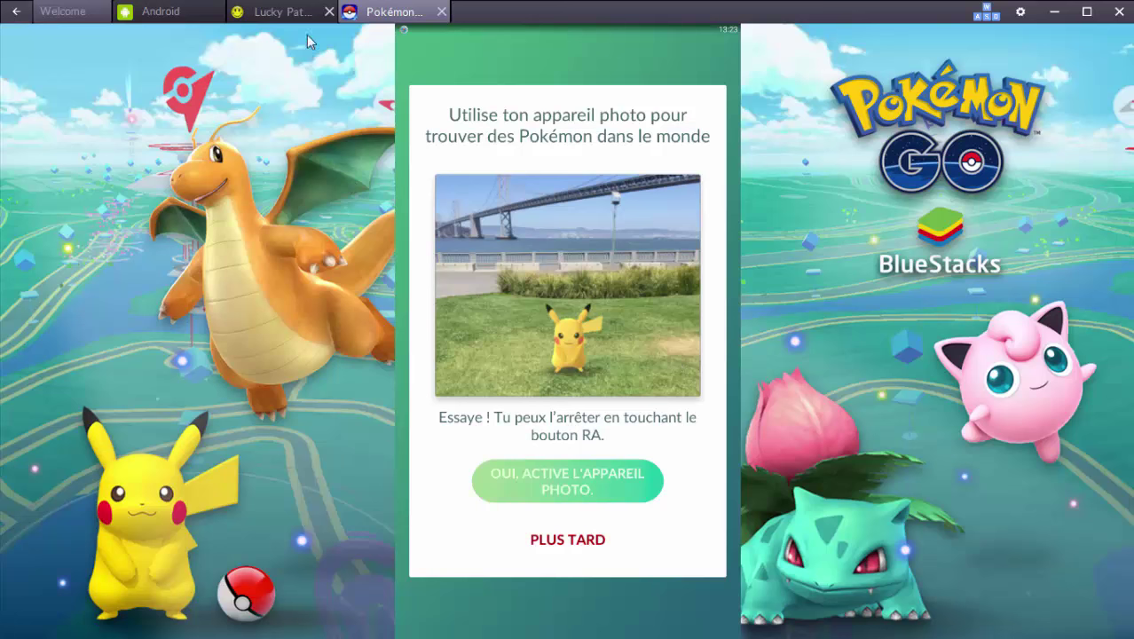
Close Pokémon GO and quit Lucky Patcher, confirming the exit, to return to the Android home screen.
{"action": "left_click", "coordinate": [272, 12]}
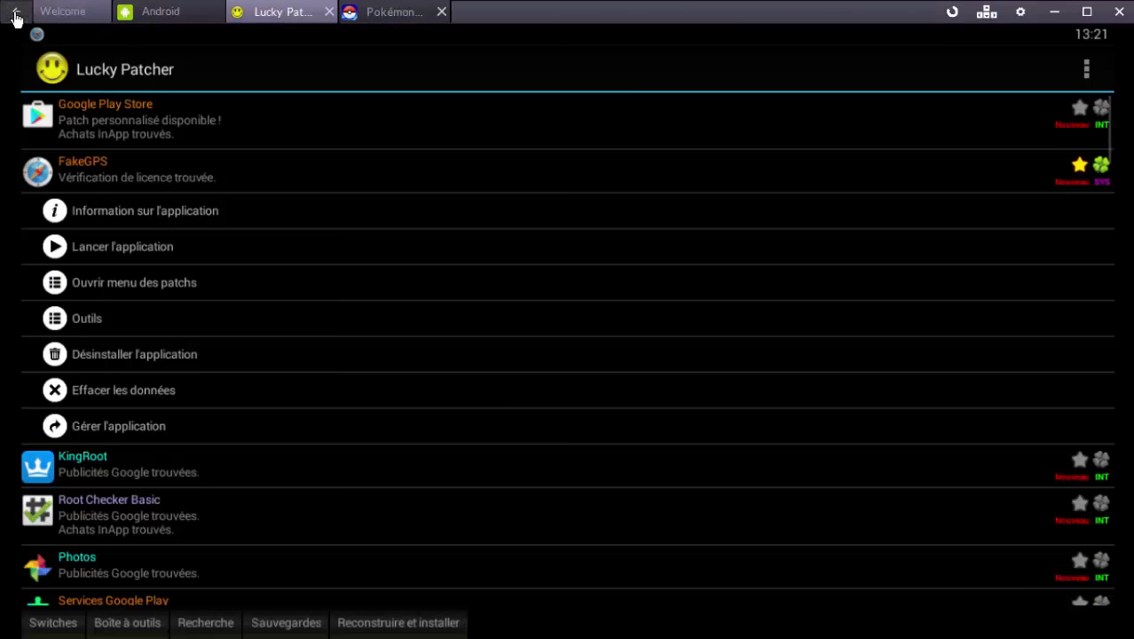
{"action": "left_click", "coordinate": [16, 12]}
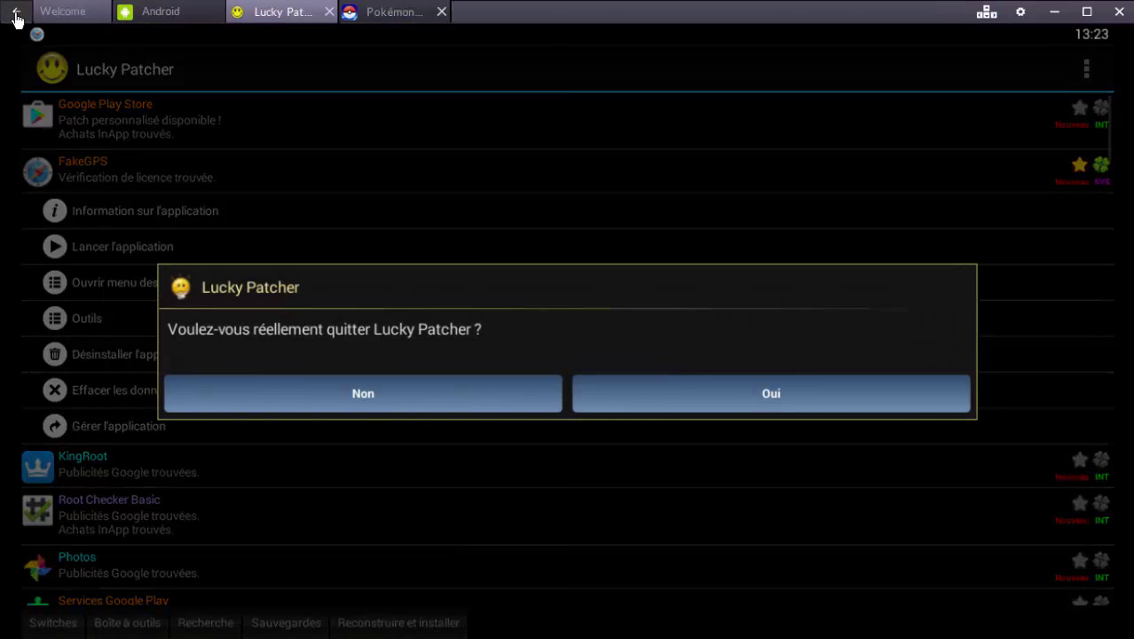
{"action": "left_click", "coordinate": [701, 397]}
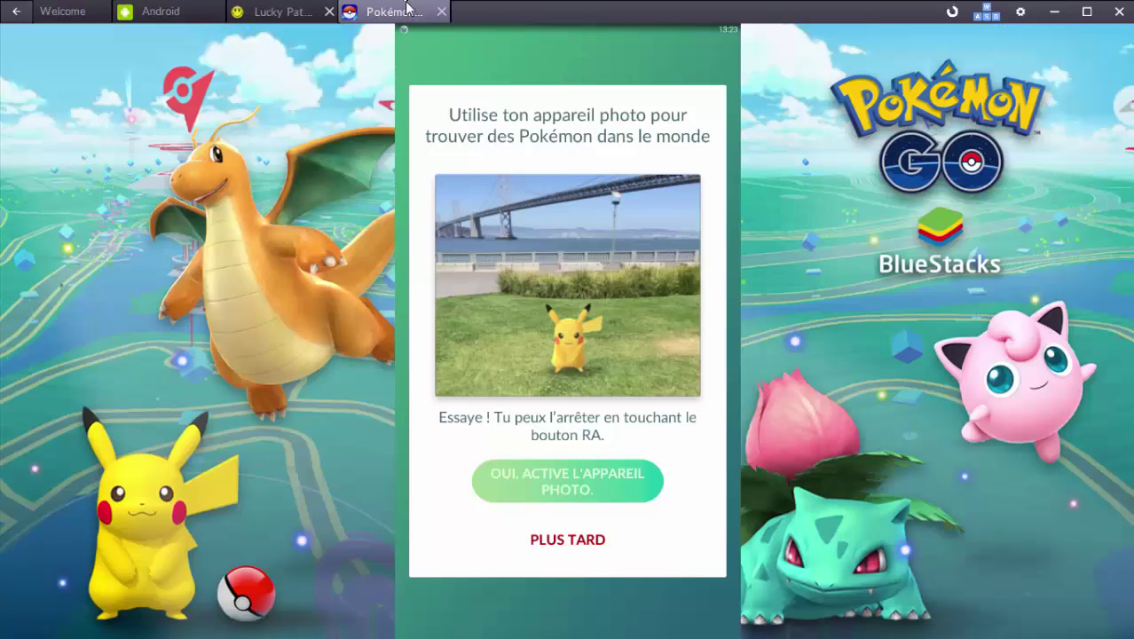
{"action": "left_click", "coordinate": [441, 11]}
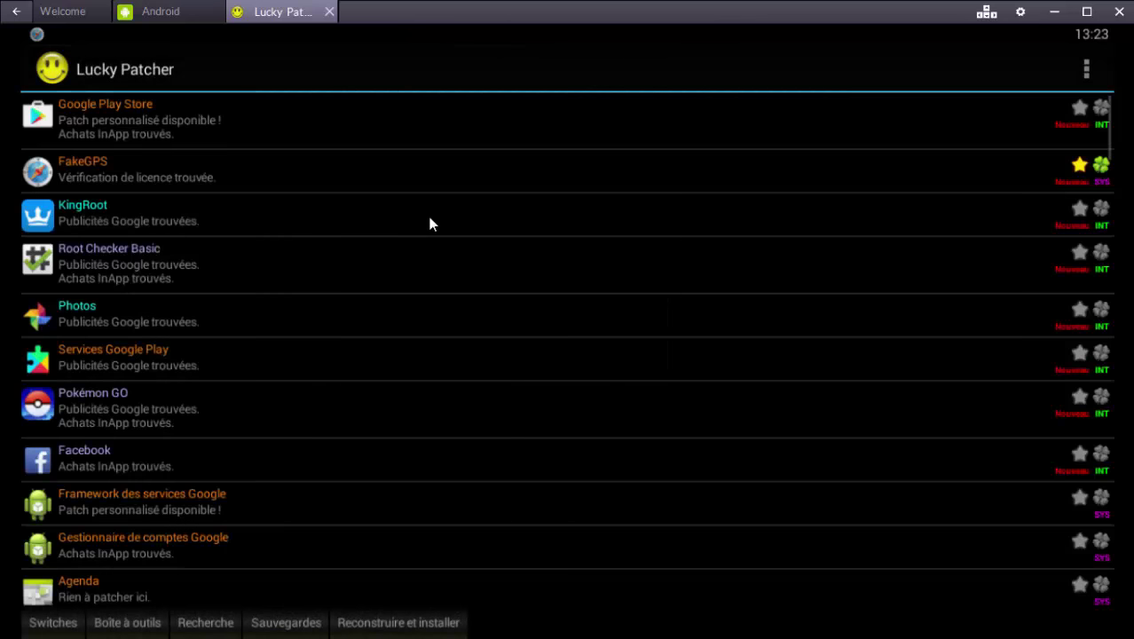
{"action": "left_click", "coordinate": [13, 17]}
{"action": "left_click", "coordinate": [681, 397]}
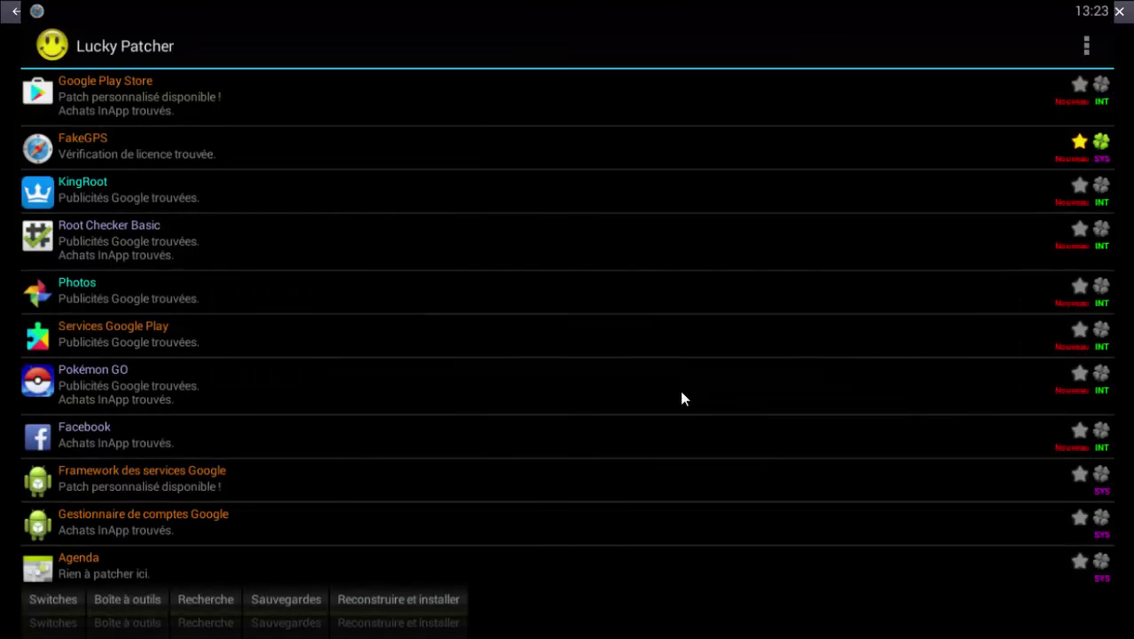
{"action": "left_click", "coordinate": [532, 624]}
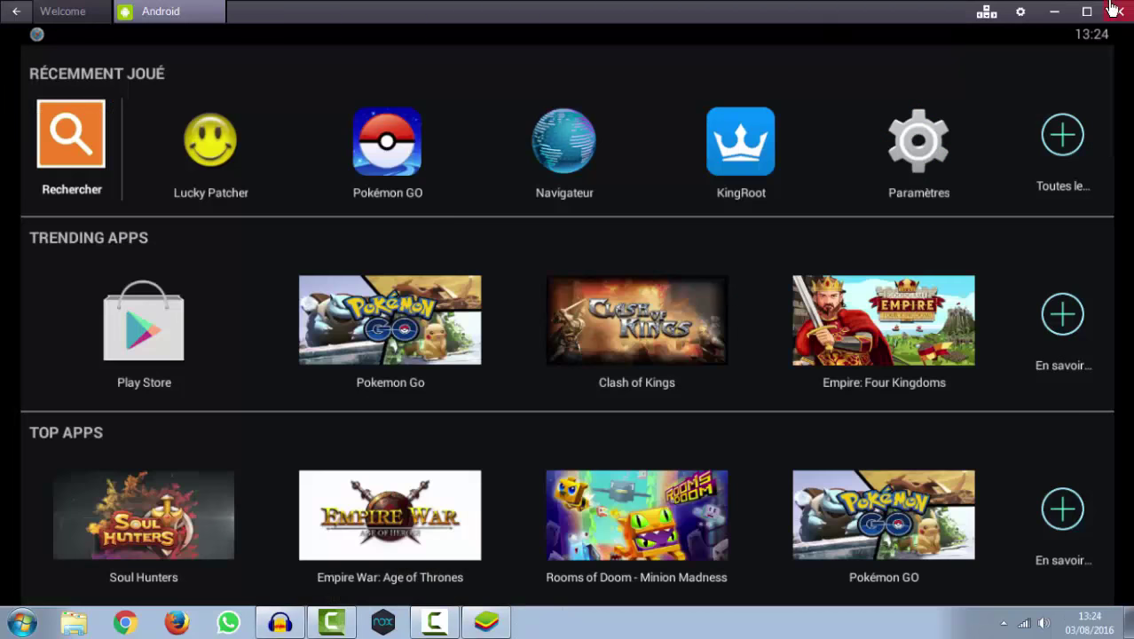
Open the Dossier APK folder from the desktop and bring it in front of the BlueStacks window restored to a smaller size.
{"action": "left_click", "coordinate": [1060, 145]}
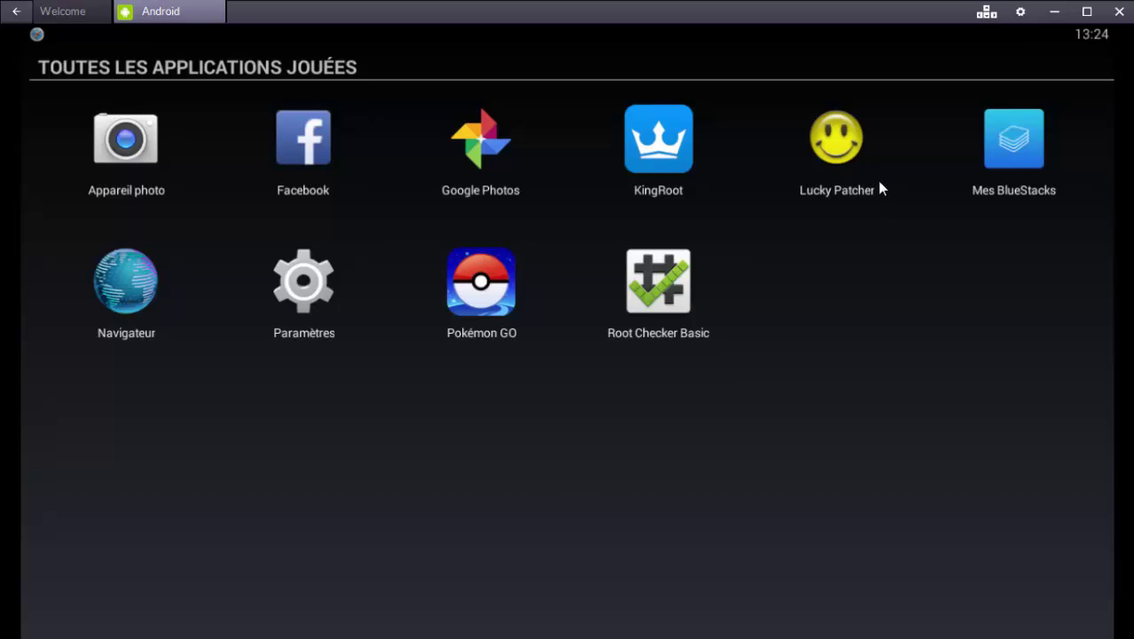
{"action": "left_click", "coordinate": [1052, 12]}
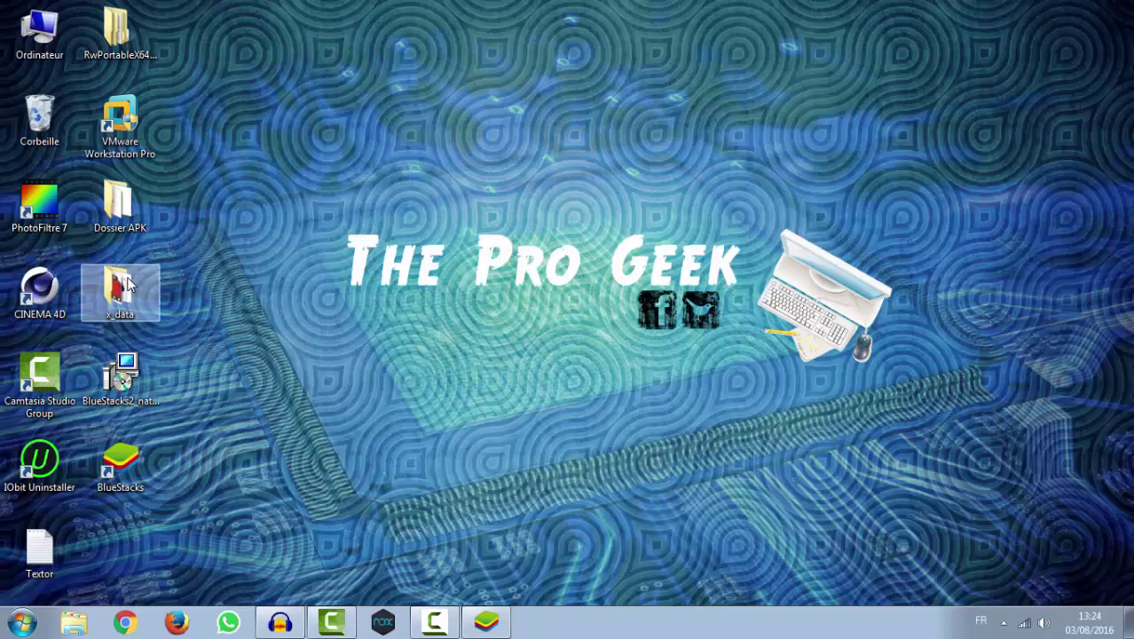
{"action": "double_click", "coordinate": [121, 232]}
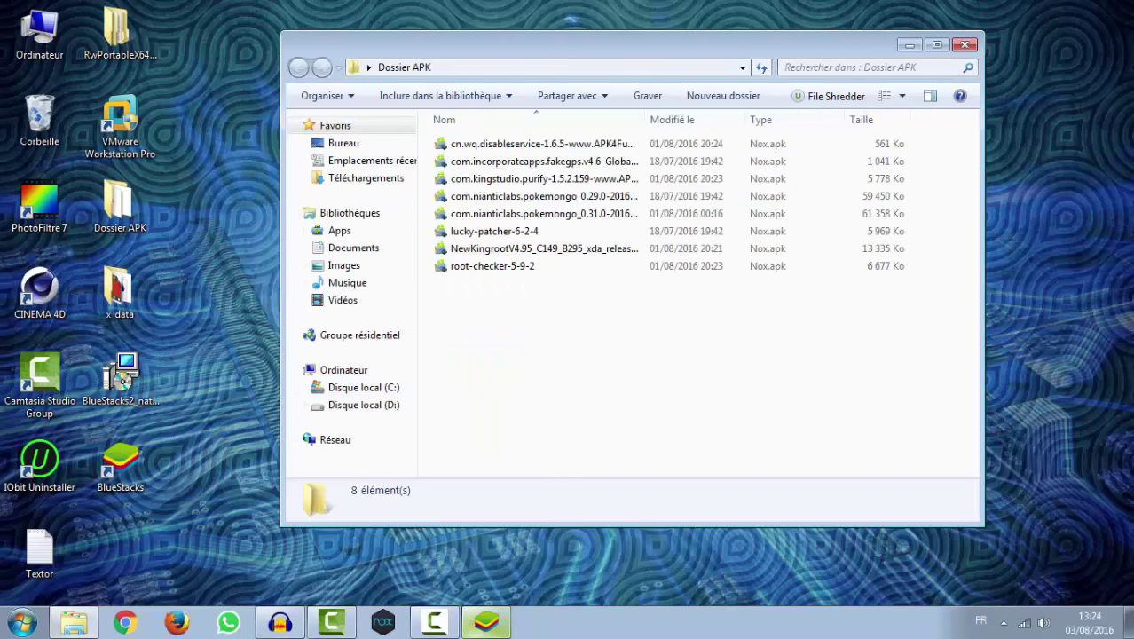
{"action": "left_click", "coordinate": [470, 625]}
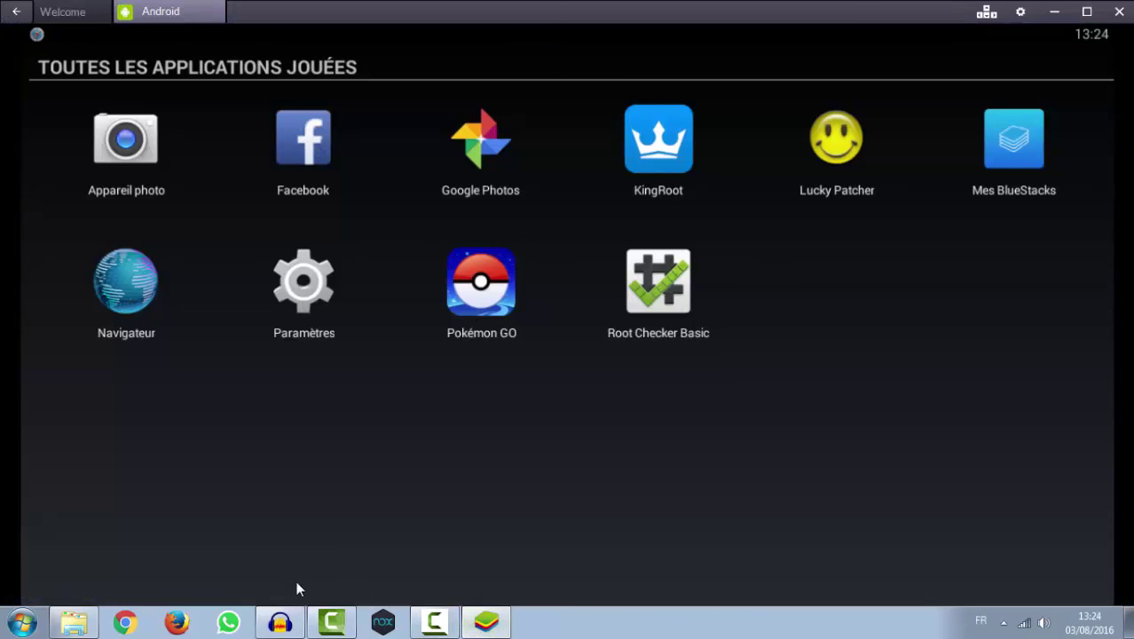
{"action": "left_click", "coordinate": [1086, 12]}
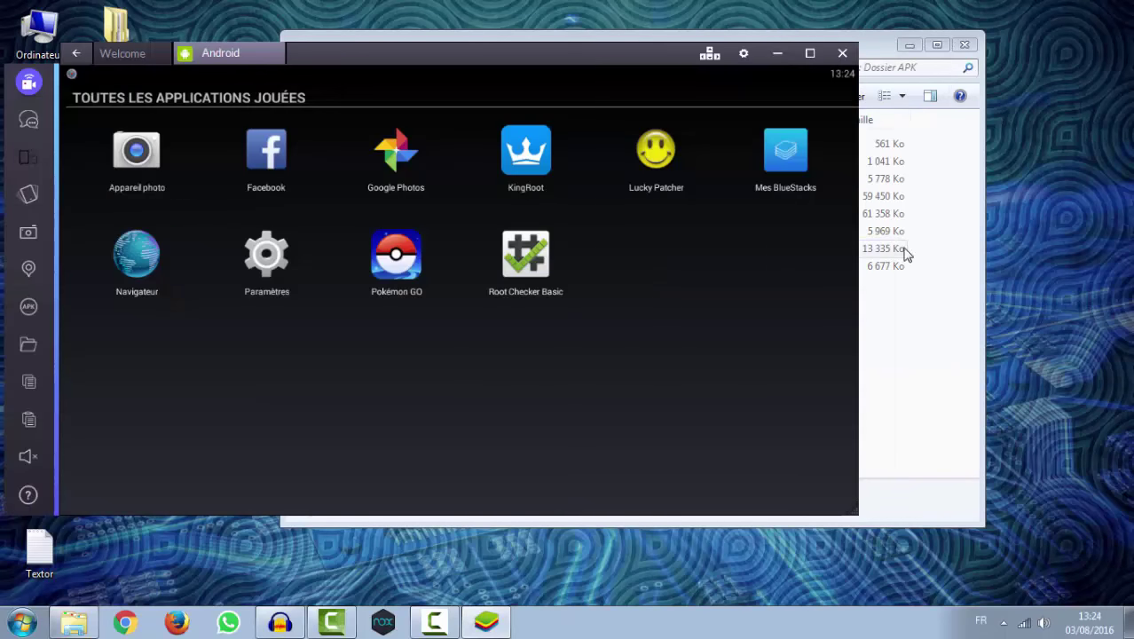
{"action": "left_click", "coordinate": [901, 327]}
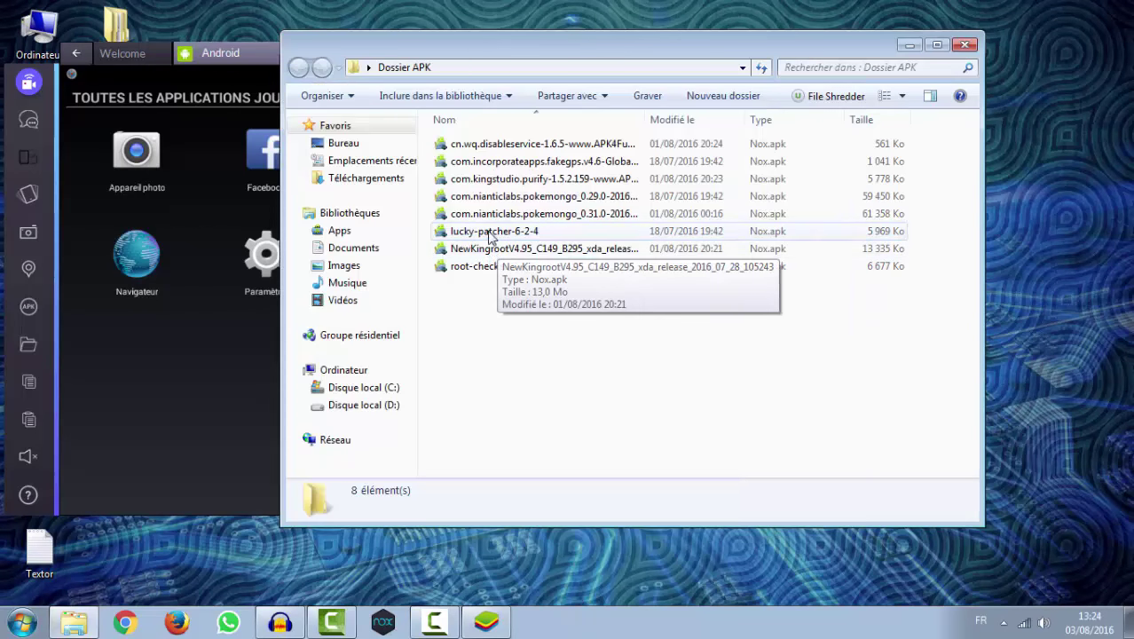
Install the cn.wq.disableservice-1.6.5 APK from the folder into BlueStacks and minimise the folder window.
{"action": "left_click", "coordinate": [493, 148]}
{"action": "left_click_drag", "start_coordinate": [494, 148], "coordinate": [216, 373]}
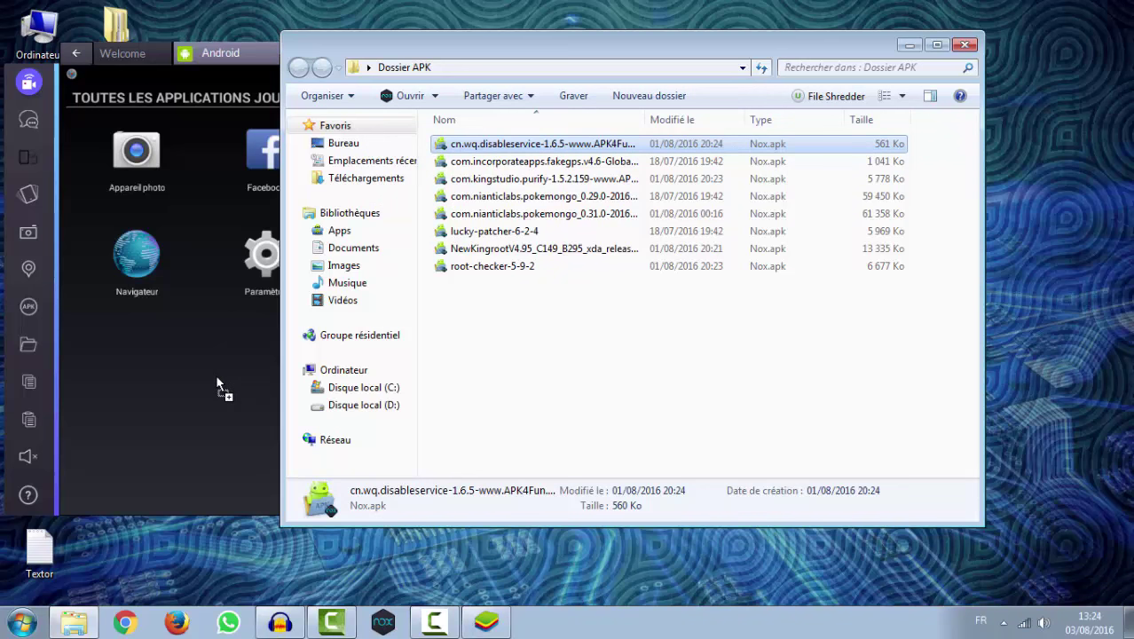
{"action": "left_click_drag", "start_coordinate": [215, 373], "coordinate": [215, 373]}
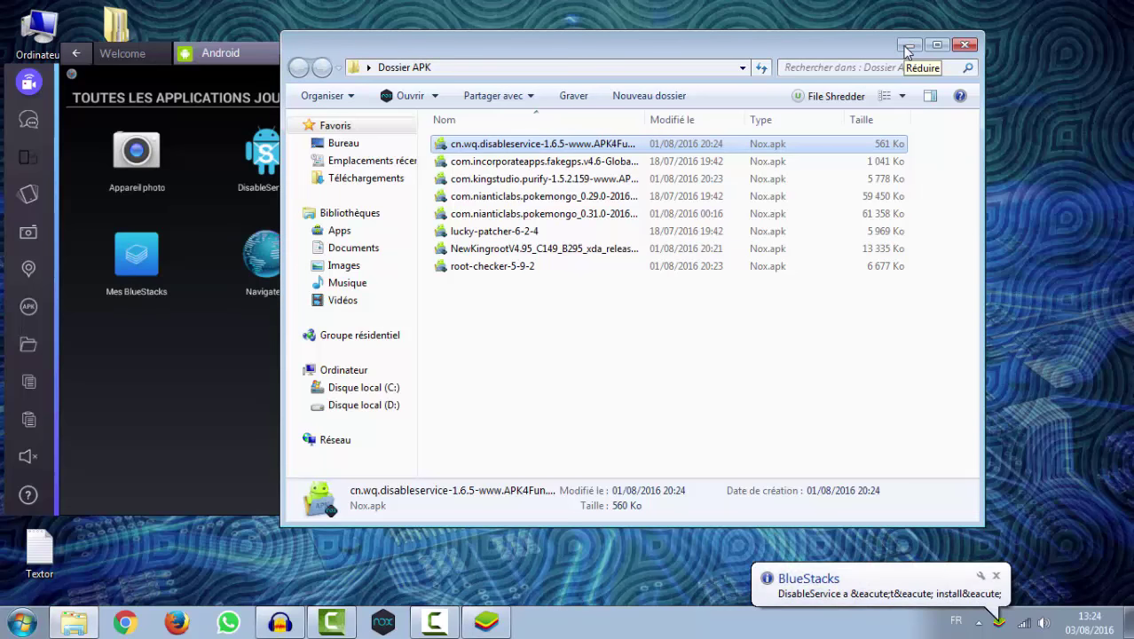
{"action": "left_click", "coordinate": [906, 46]}
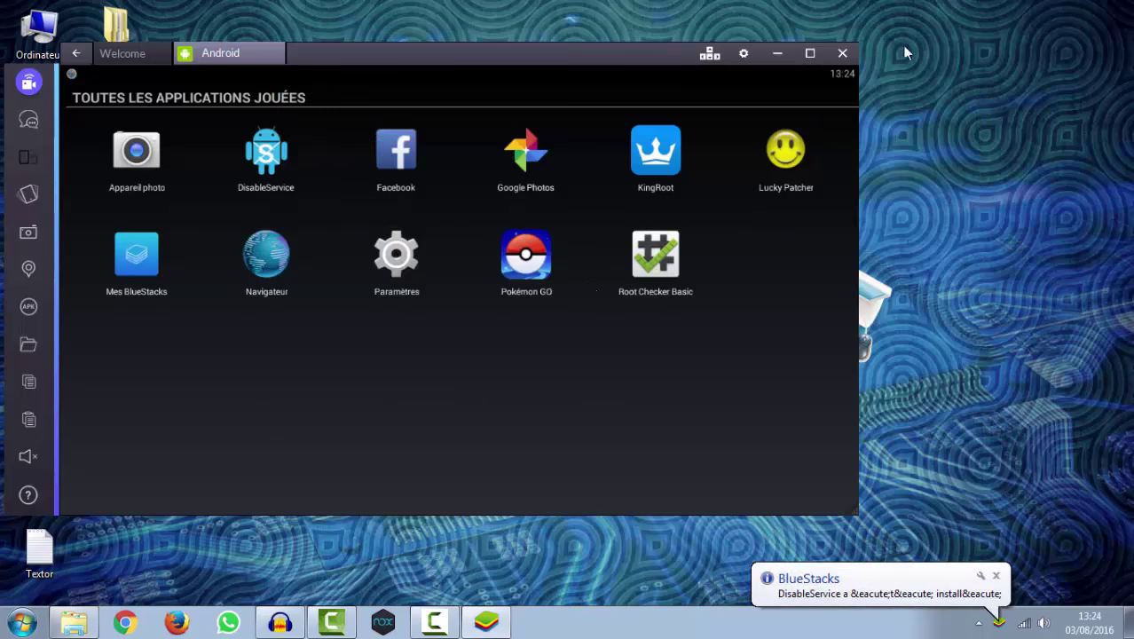
Launch DisableService, search its system applications for "fus", and open Fused Location.
{"action": "left_click", "coordinate": [262, 157]}
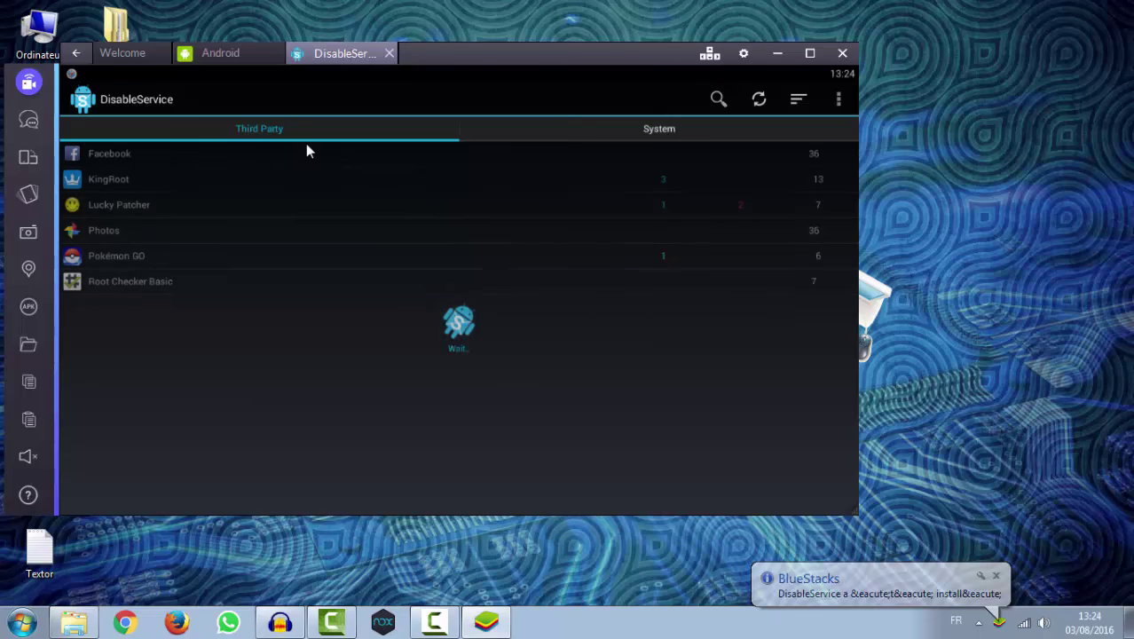
{"action": "left_click", "coordinate": [658, 133]}
{"action": "left_click", "coordinate": [718, 99]}
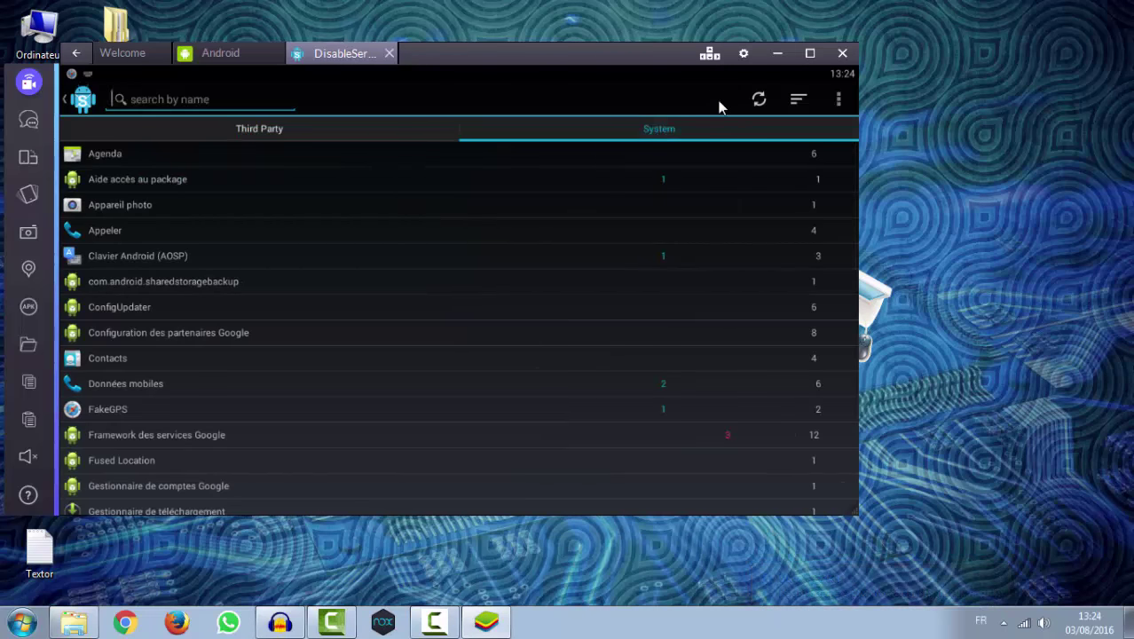
{"action": "type", "text": "fus"}
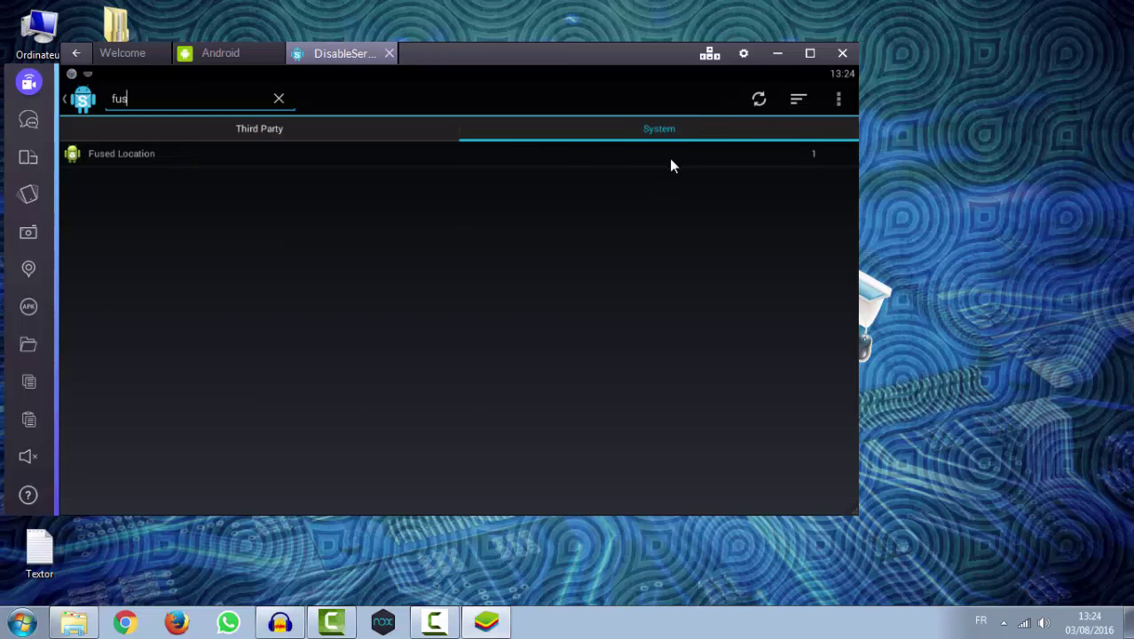
{"action": "left_click", "coordinate": [687, 163]}
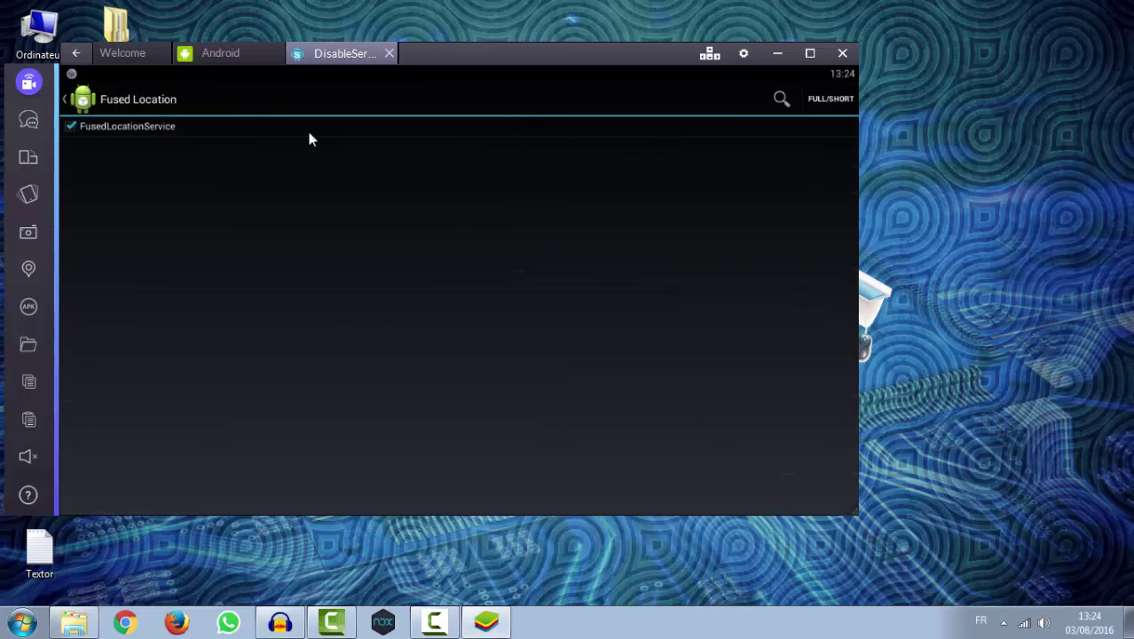
Disable FusedLocationService, allow DisableService root access, and close the app.
{"action": "left_click", "coordinate": [72, 127]}
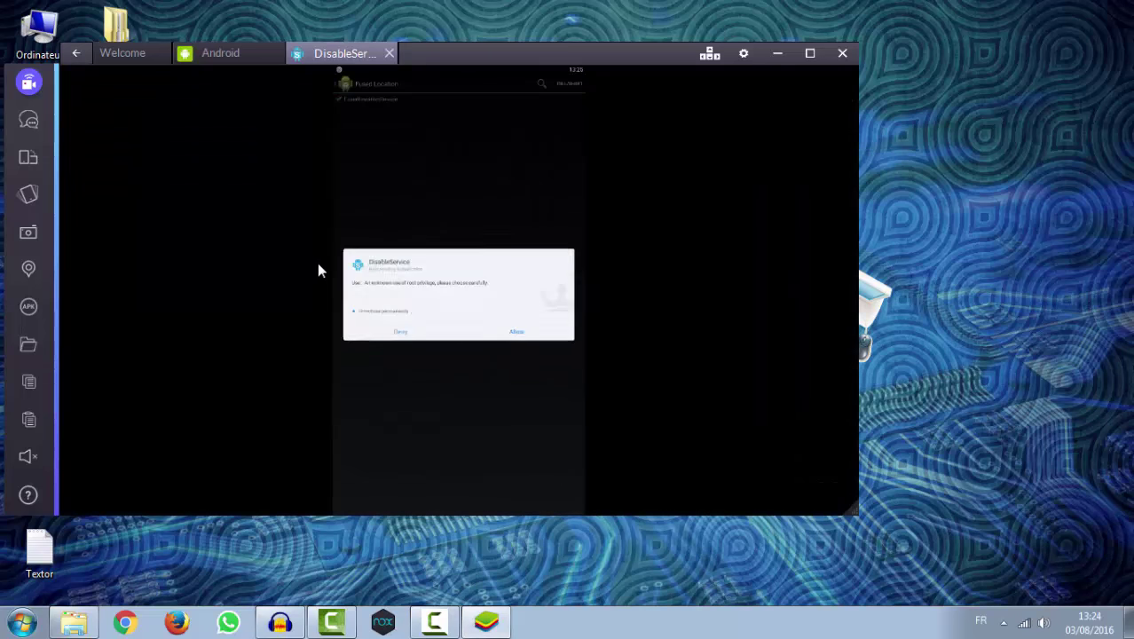
{"action": "left_click", "coordinate": [513, 336]}
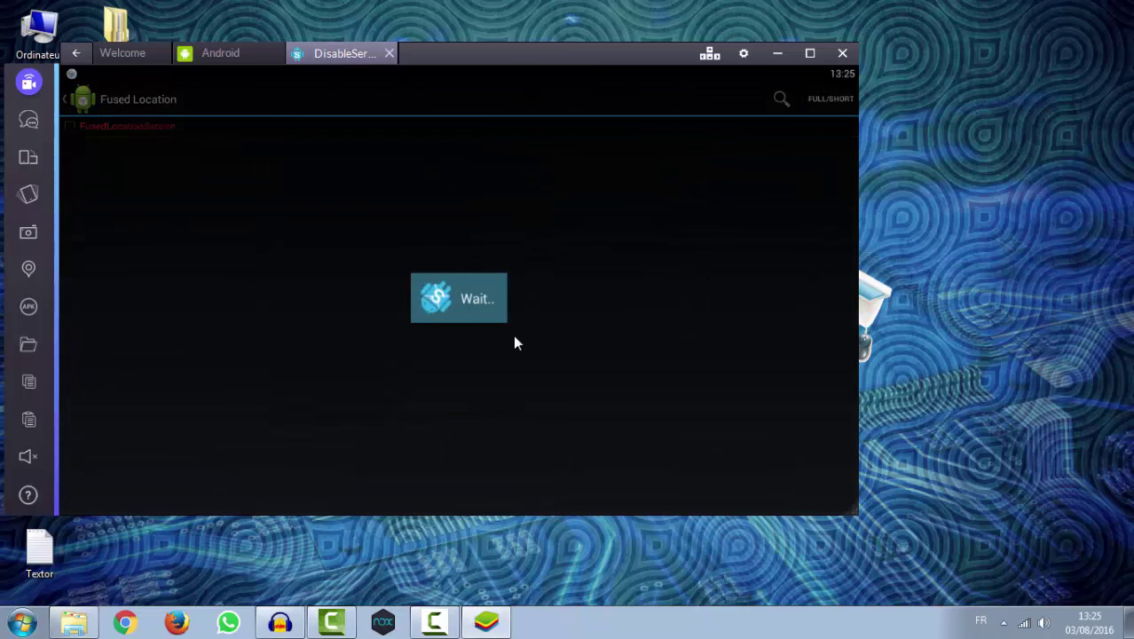
{"action": "left_click_drag", "start_coordinate": [369, 46], "coordinate": [549, 54]}
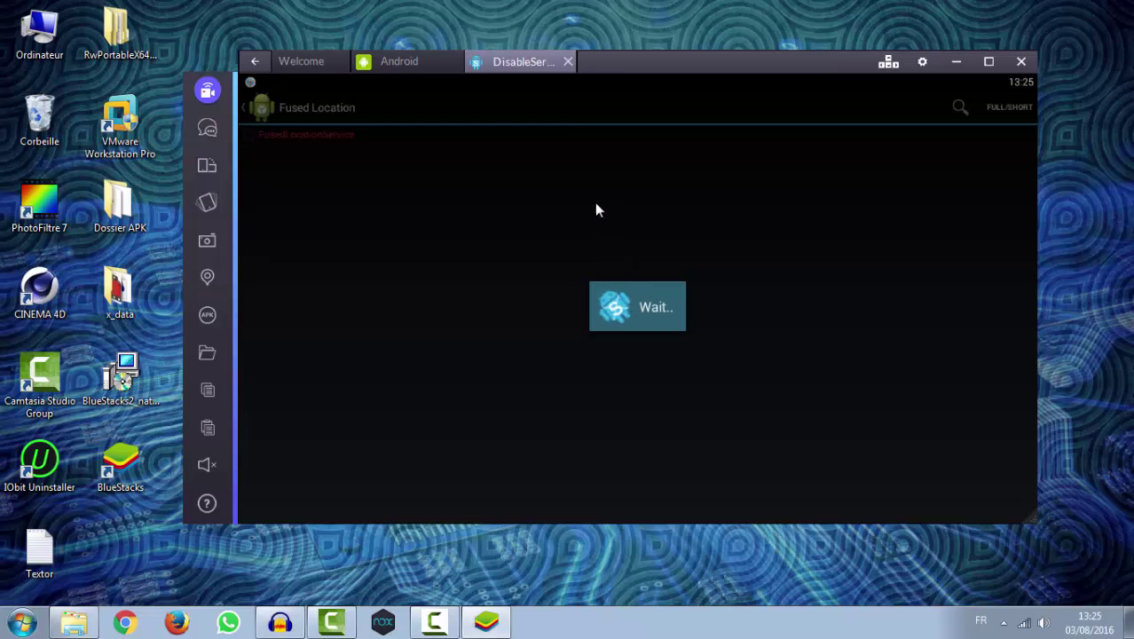
{"action": "left_click", "coordinate": [567, 62]}
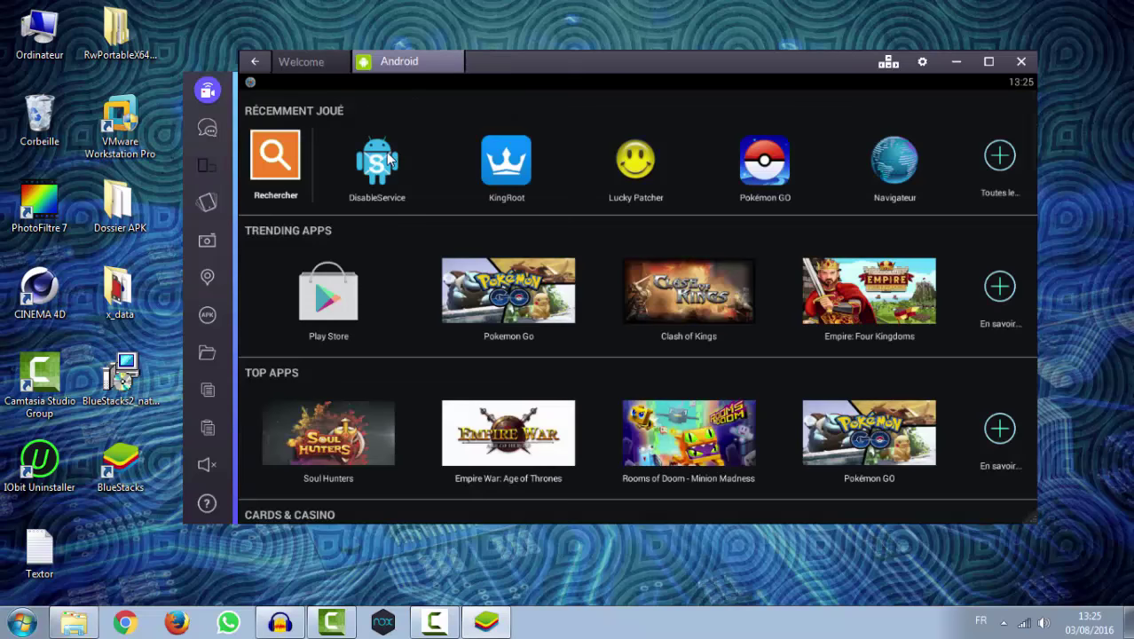
Reopen DisableService, search the system applications for "fus", check the state of FusedLocationService, and close the app.
{"action": "left_click", "coordinate": [386, 156]}
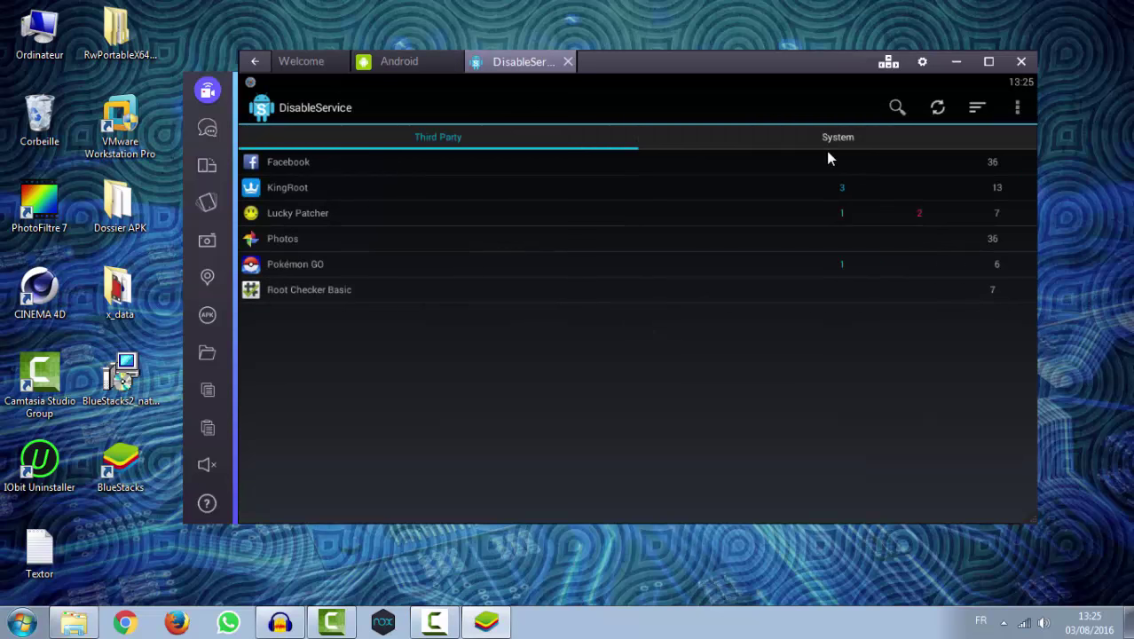
{"action": "left_click", "coordinate": [909, 107]}
{"action": "left_click", "coordinate": [880, 135]}
{"action": "left_click", "coordinate": [937, 107]}
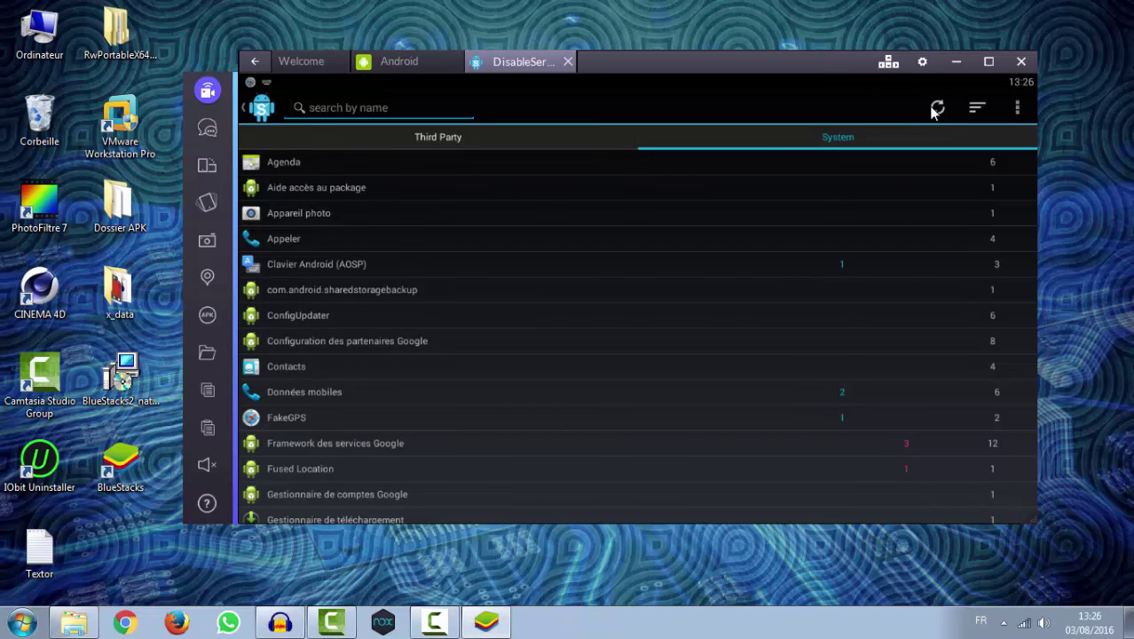
{"action": "type", "text": "fude"}
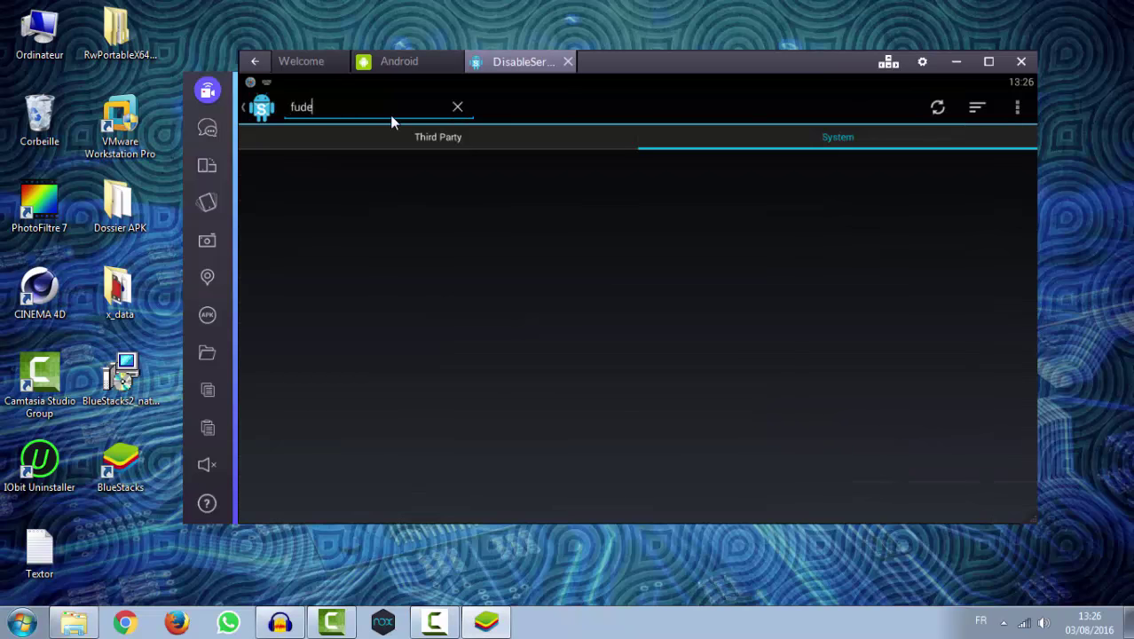
{"action": "key", "text": "BackSpace"}
{"action": "key", "text": "BackSpace"}
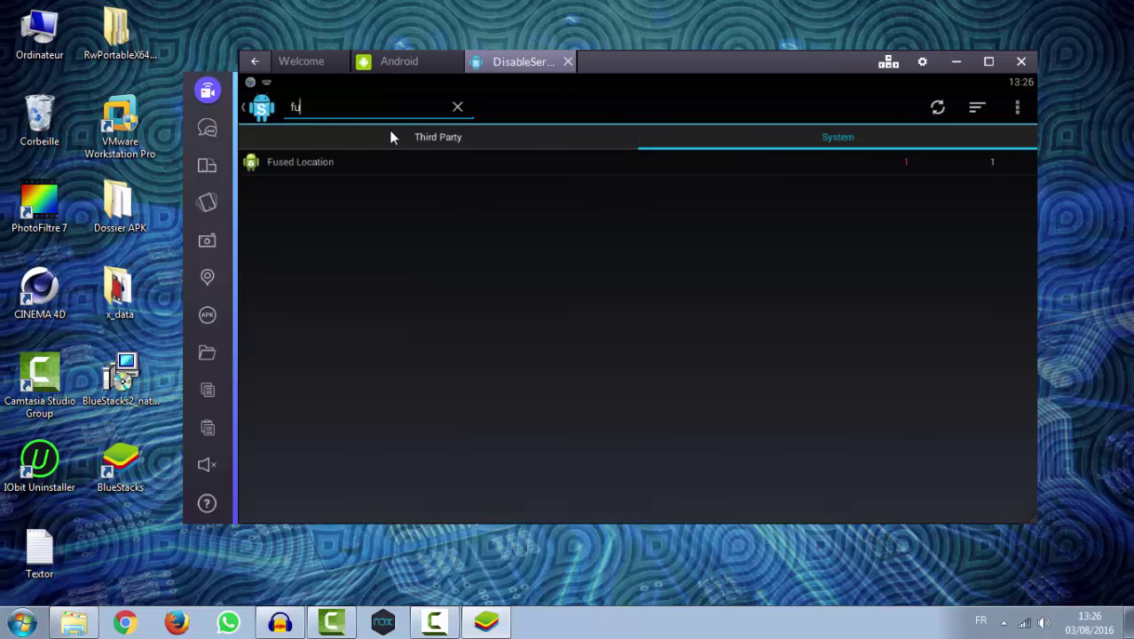
{"action": "type", "text": "s"}
{"action": "left_click", "coordinate": [374, 163]}
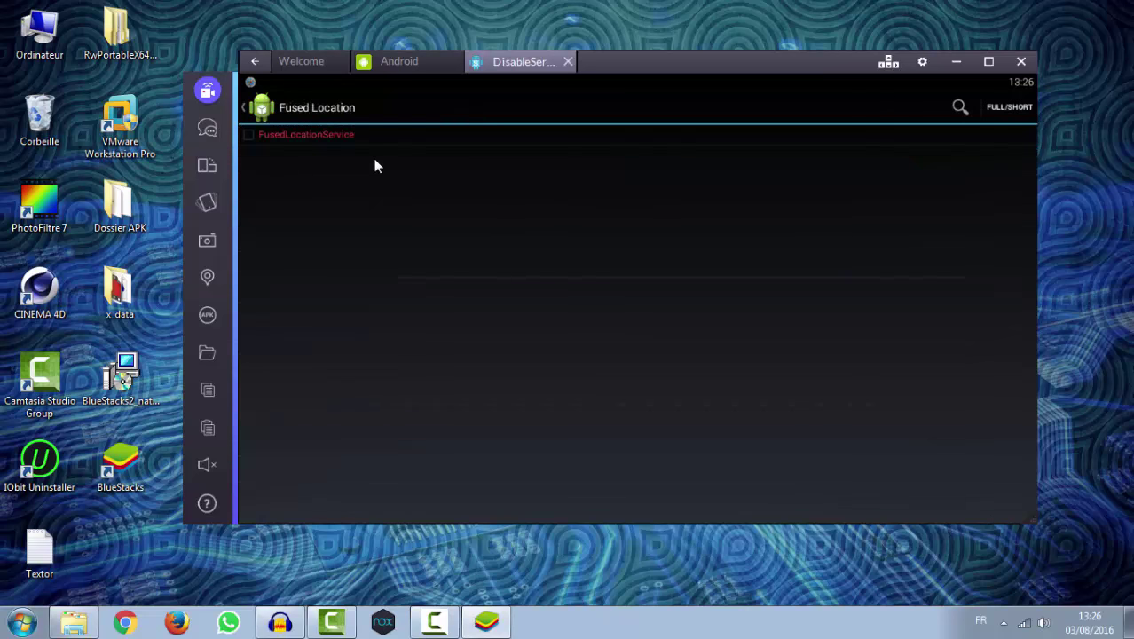
{"action": "left_click", "coordinate": [569, 62]}
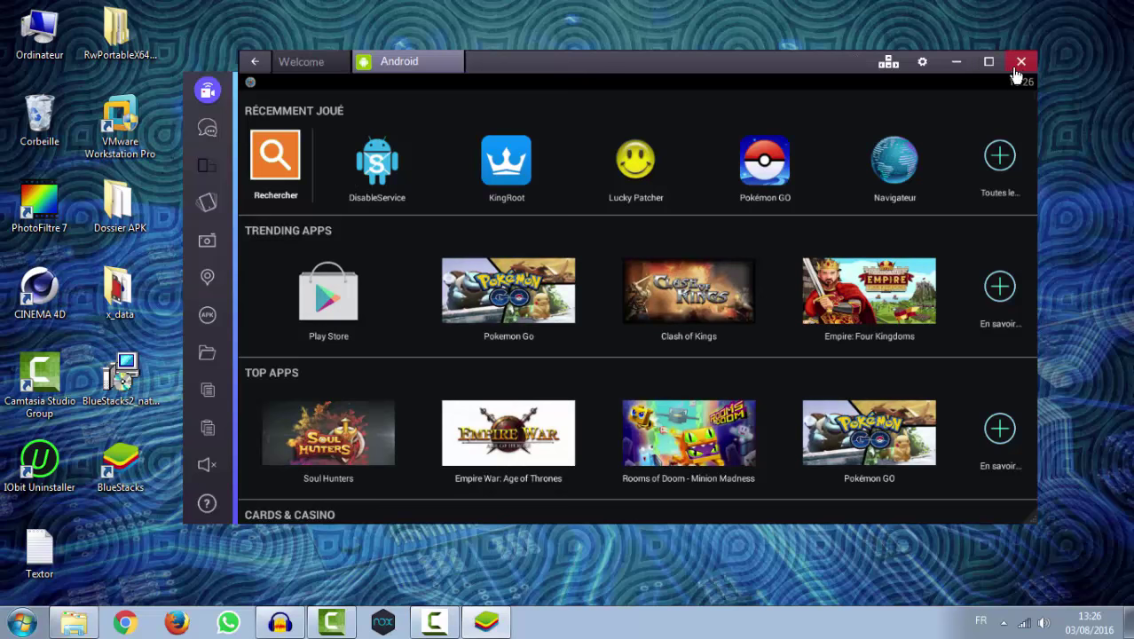
{"action": "left_click_drag", "start_coordinate": [727, 63], "coordinate": [714, 60]}
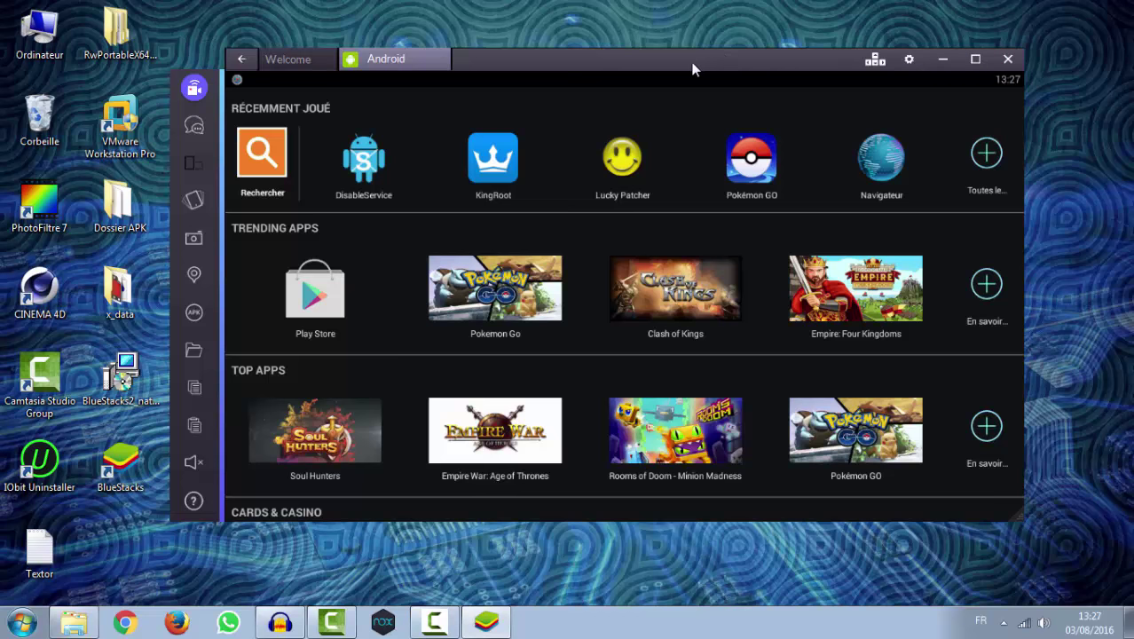
{"action": "left_click_drag", "start_coordinate": [672, 63], "coordinate": [663, 71]}
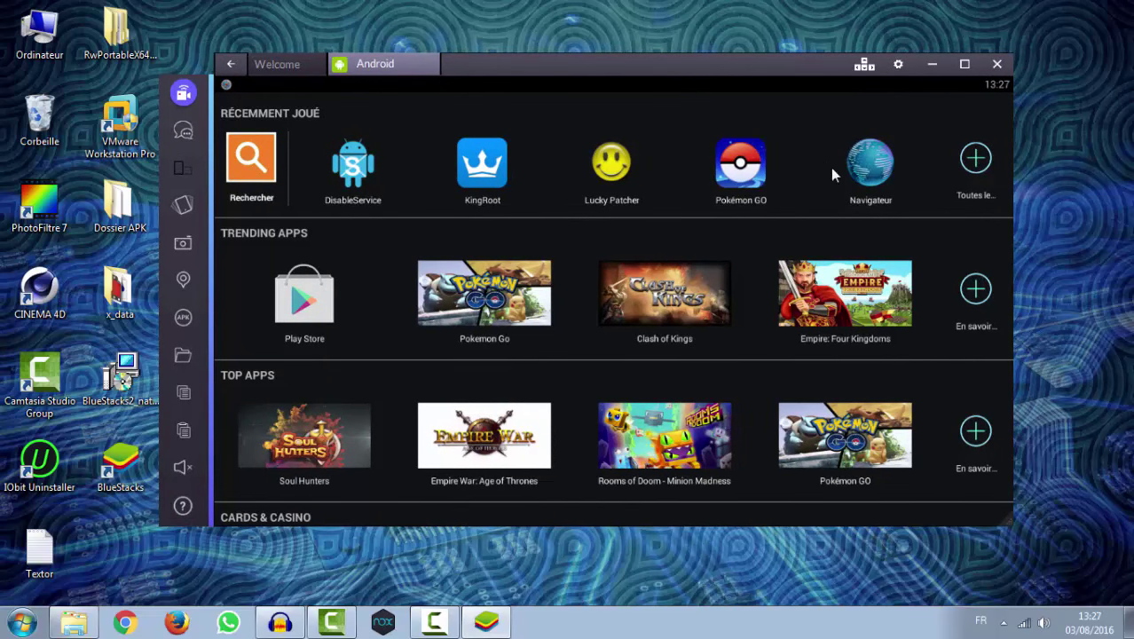